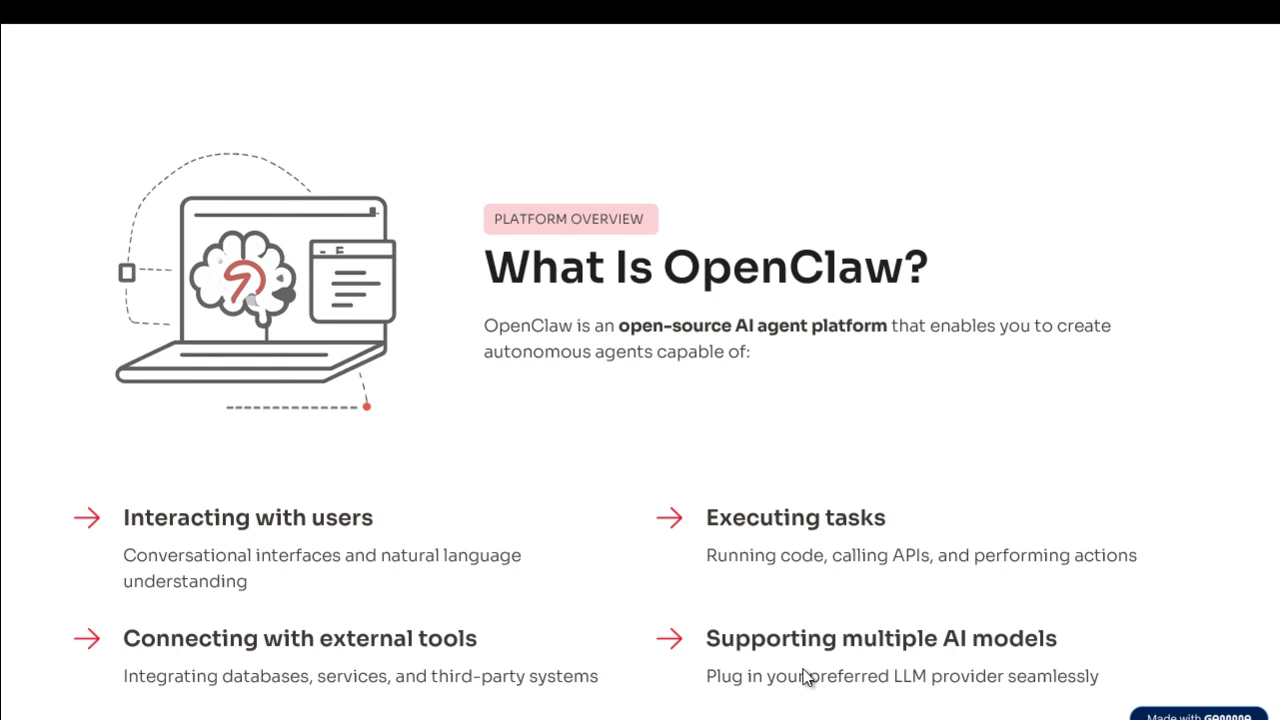
key(Right)
key(Right)
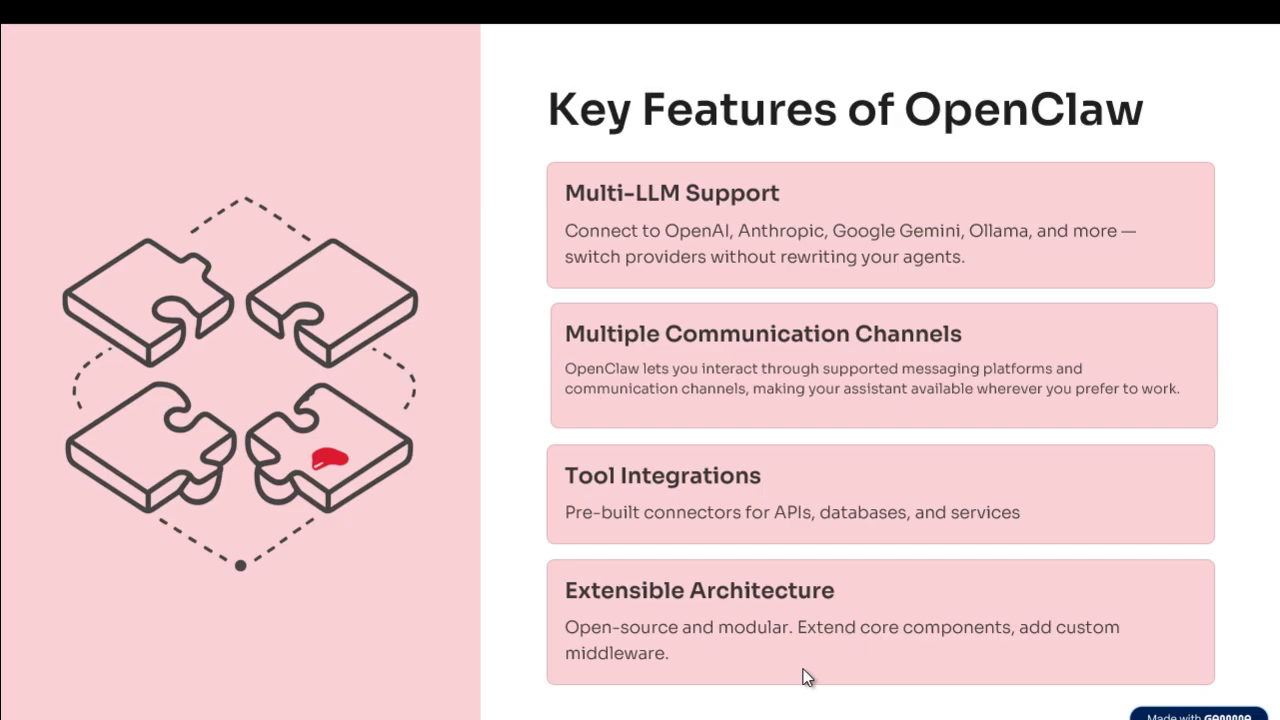
key(Right)
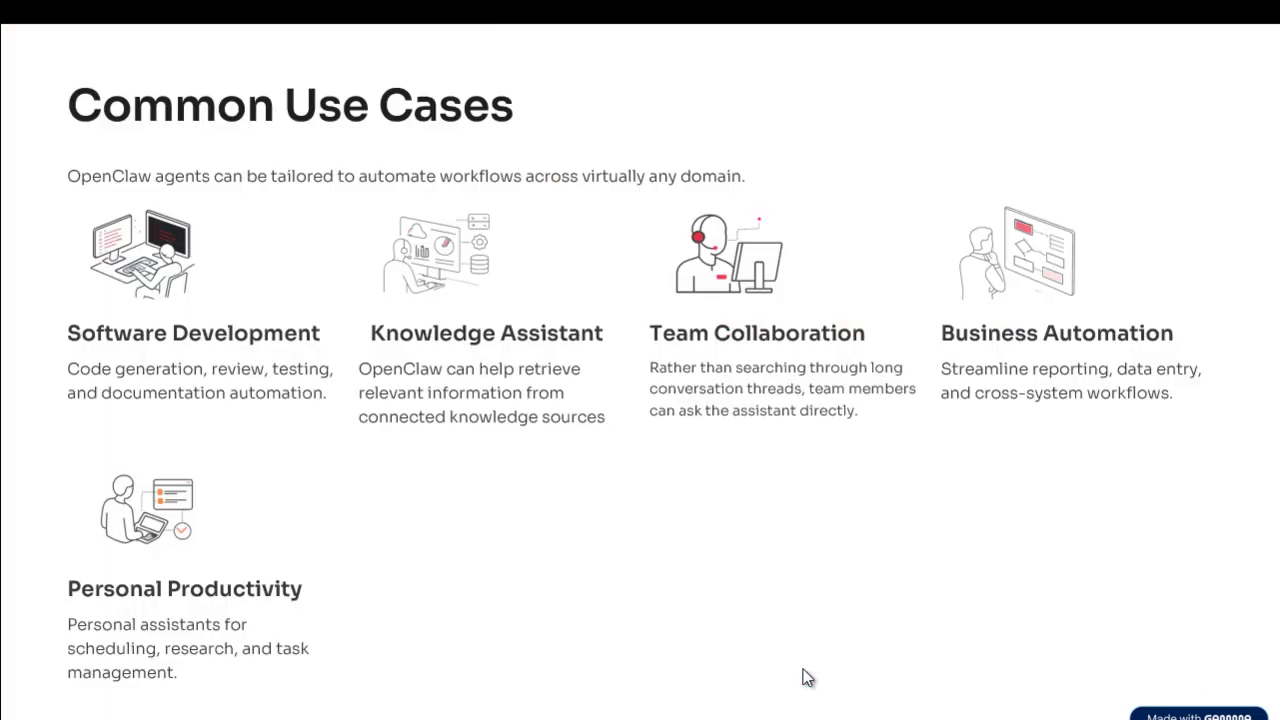
key(Right)
key(Right)
key(Right)
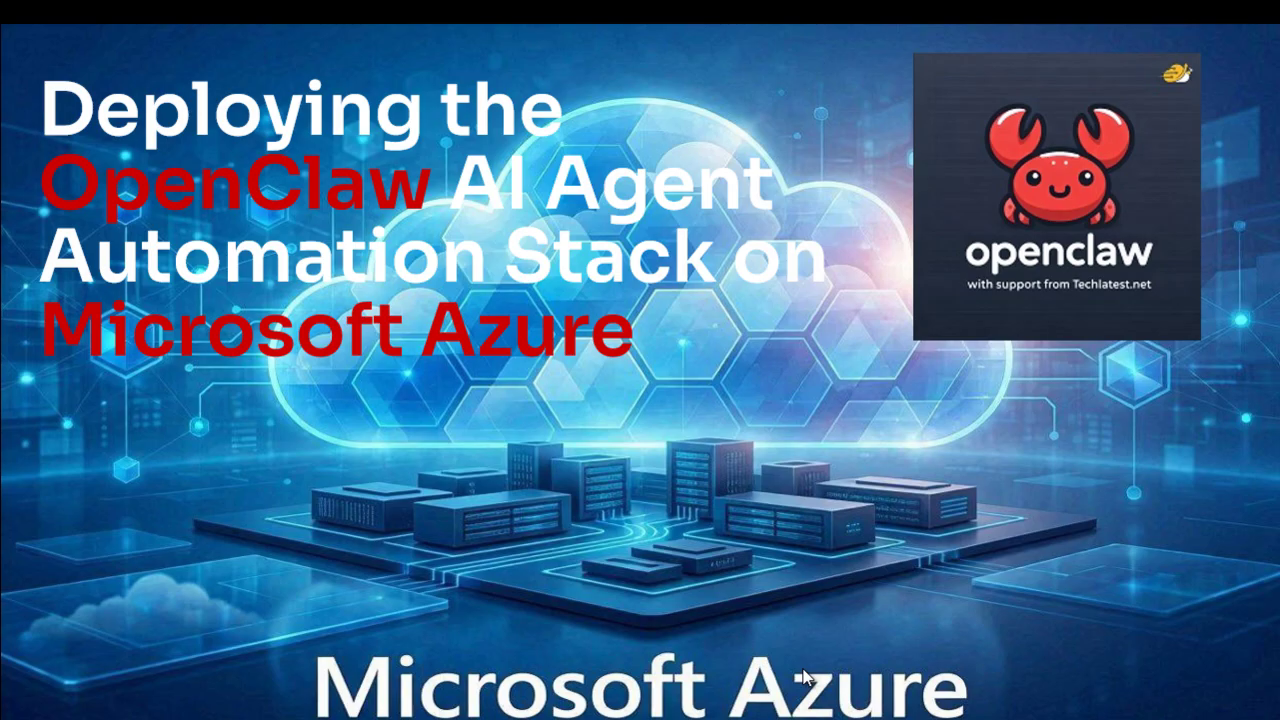
key(Right)
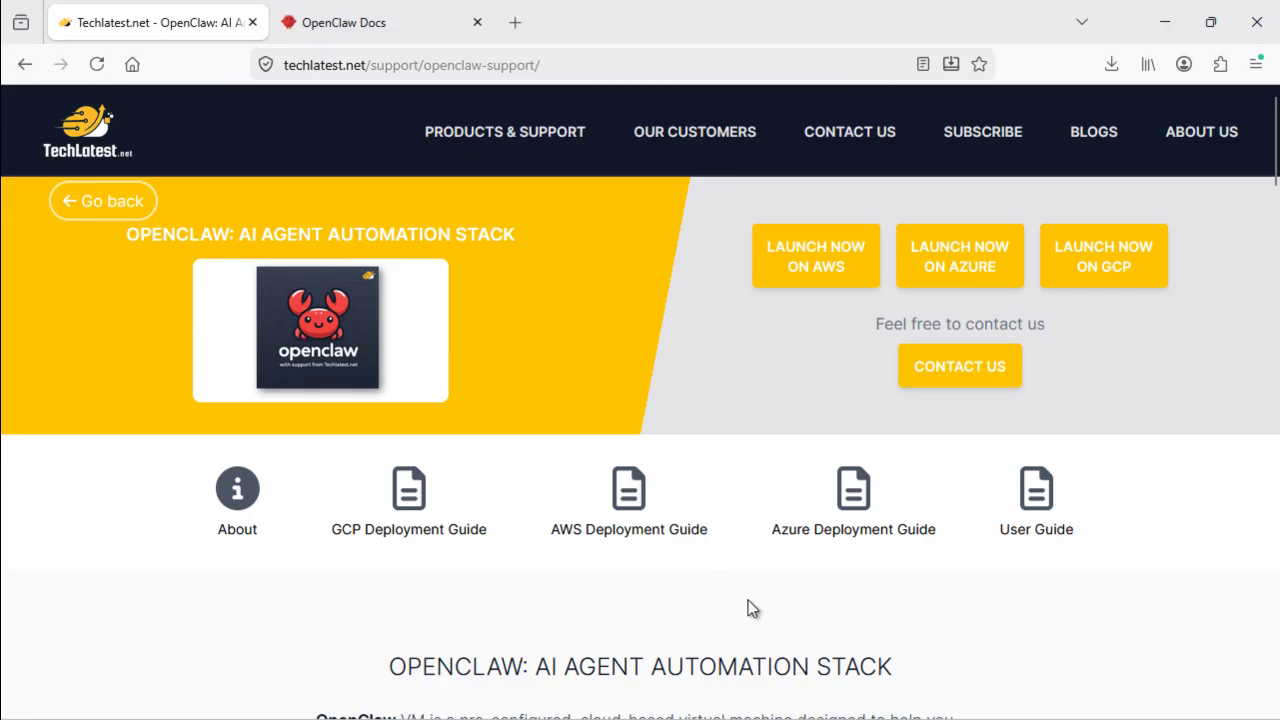
- Search the TechLatest products and support catalogue for "open" and open the OpenClaw: AI Agent Automation Stack page
scroll(748, 600, down, 3)
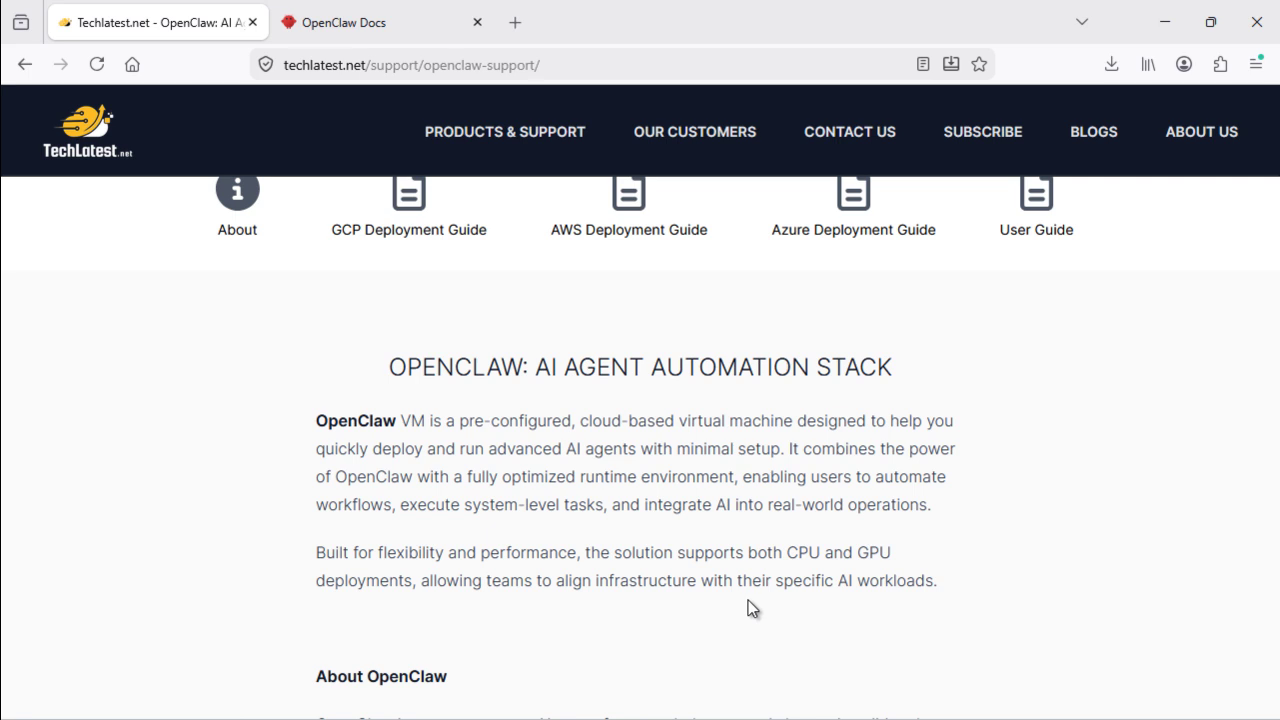
click(66, 133)
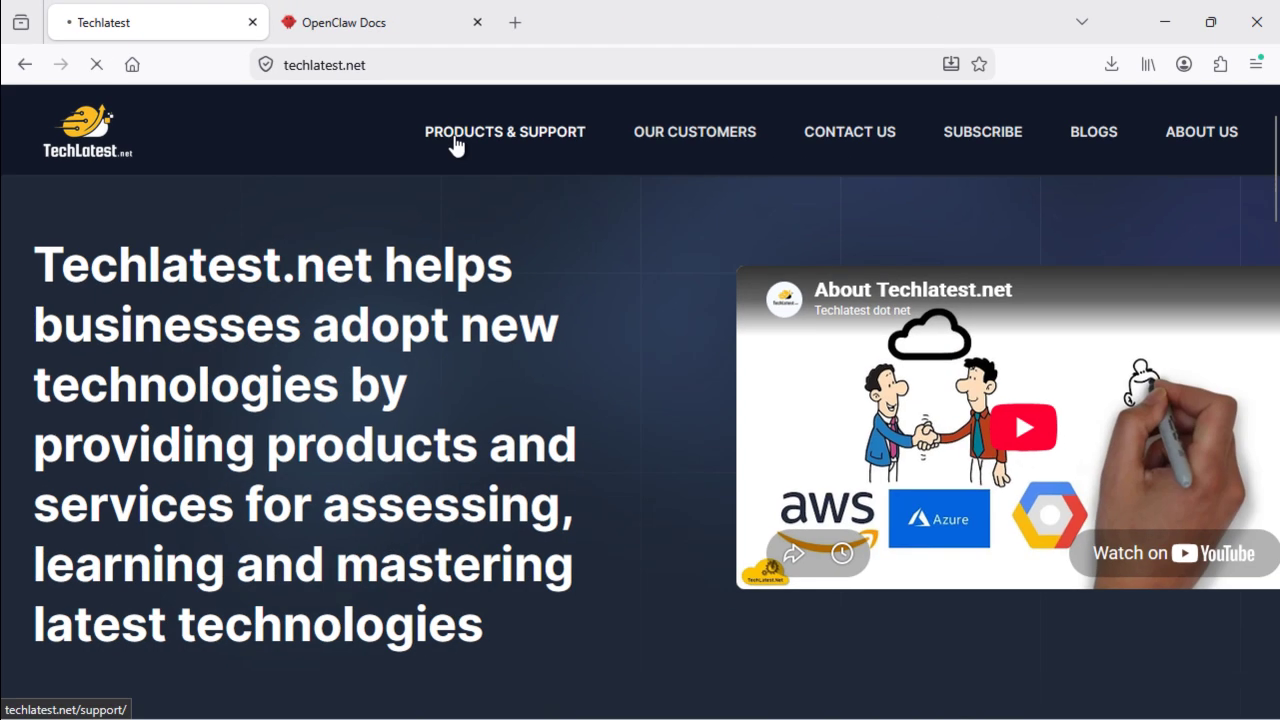
click(455, 140)
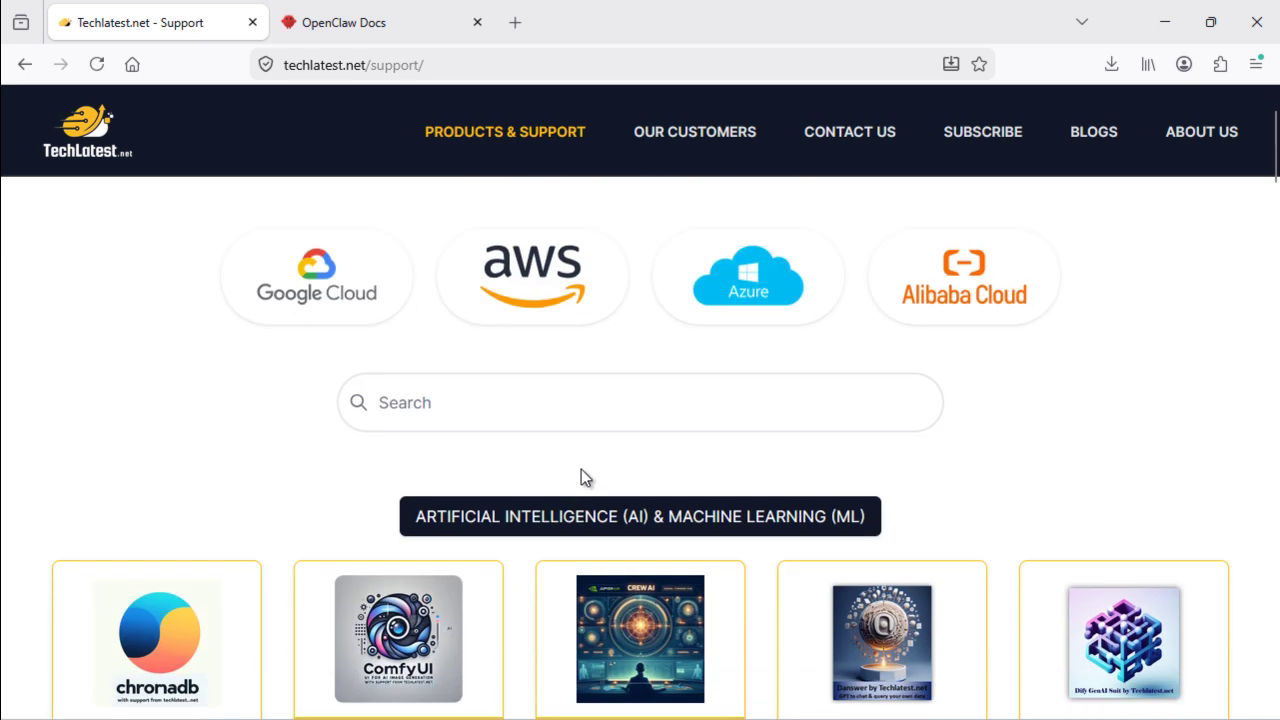
click(569, 404)
text(open)
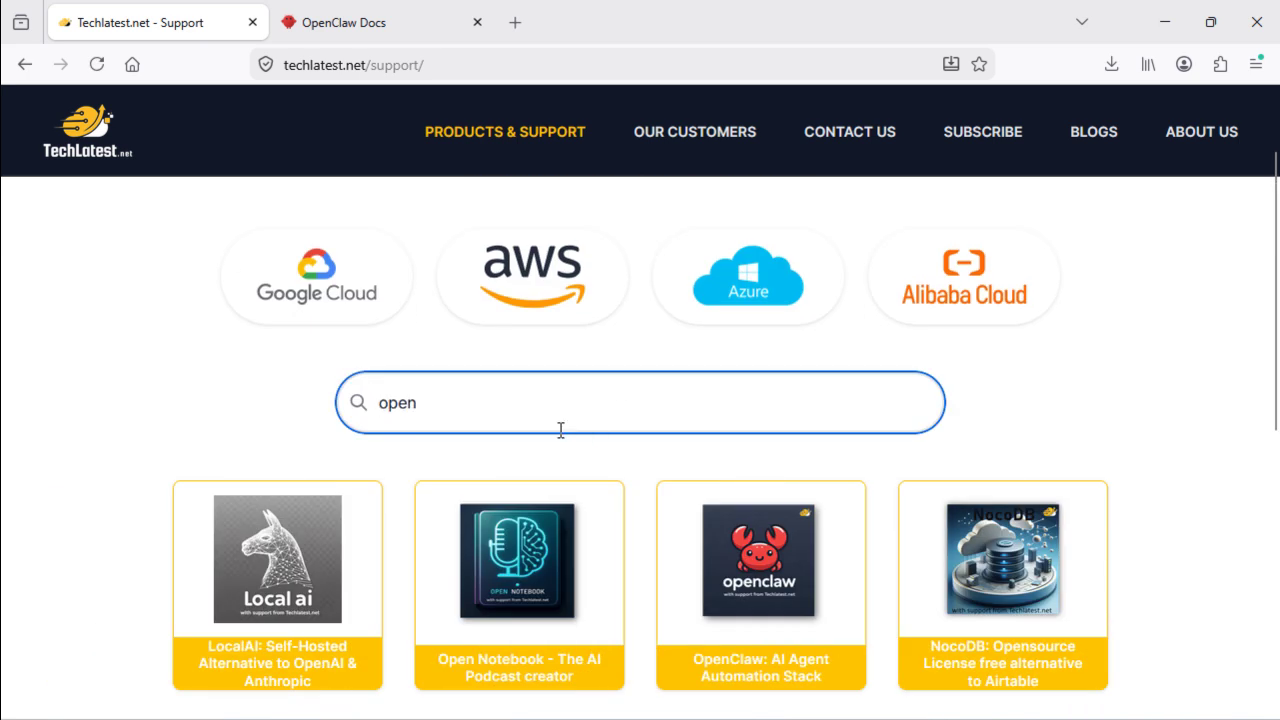
click(753, 580)
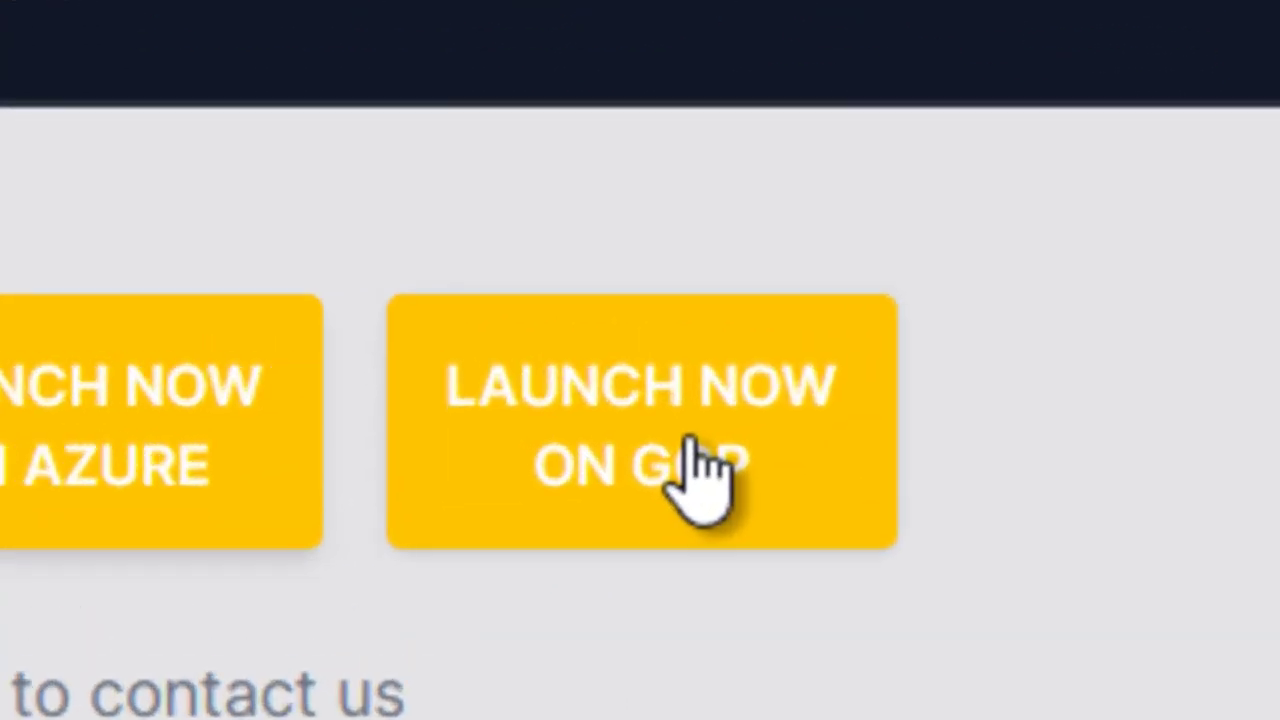
- Open the product's GCP Marketplace listing, examine its overview and deployment options, and close its tab
click(690, 440)
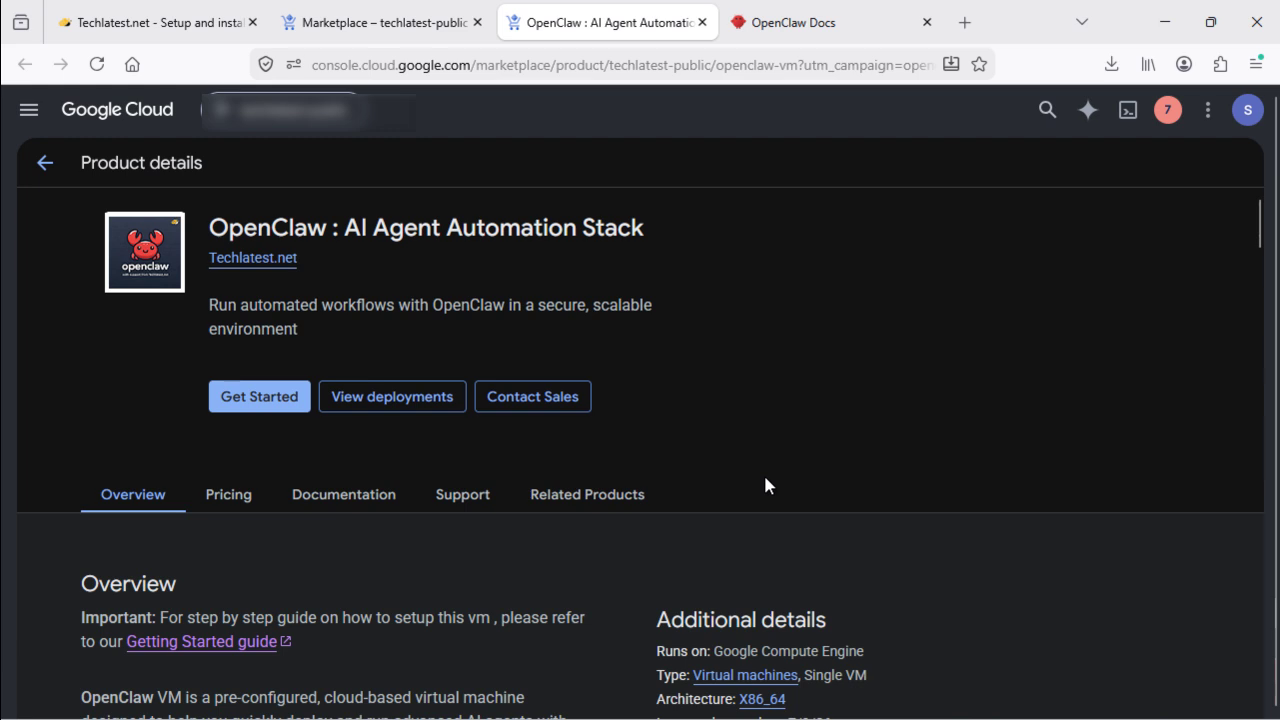
scroll(765, 479, down, 3)
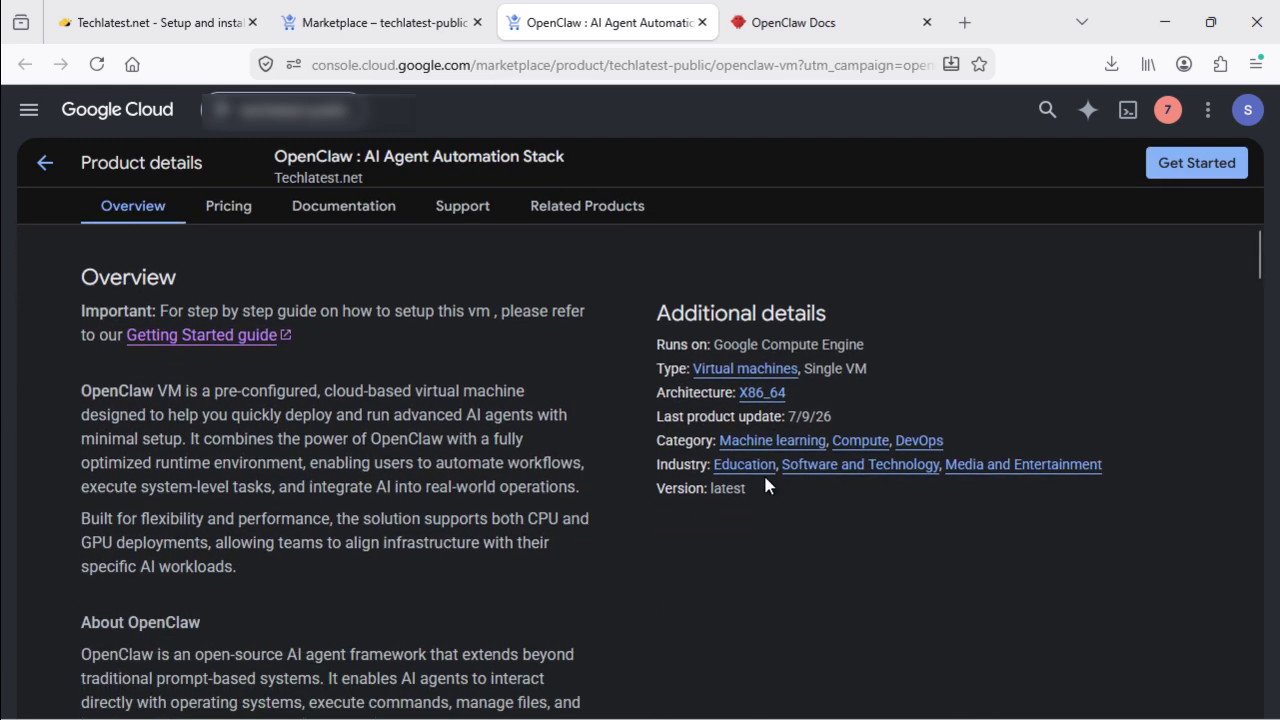
scroll(765, 479, down, 7)
scroll(765, 479, up, 10)
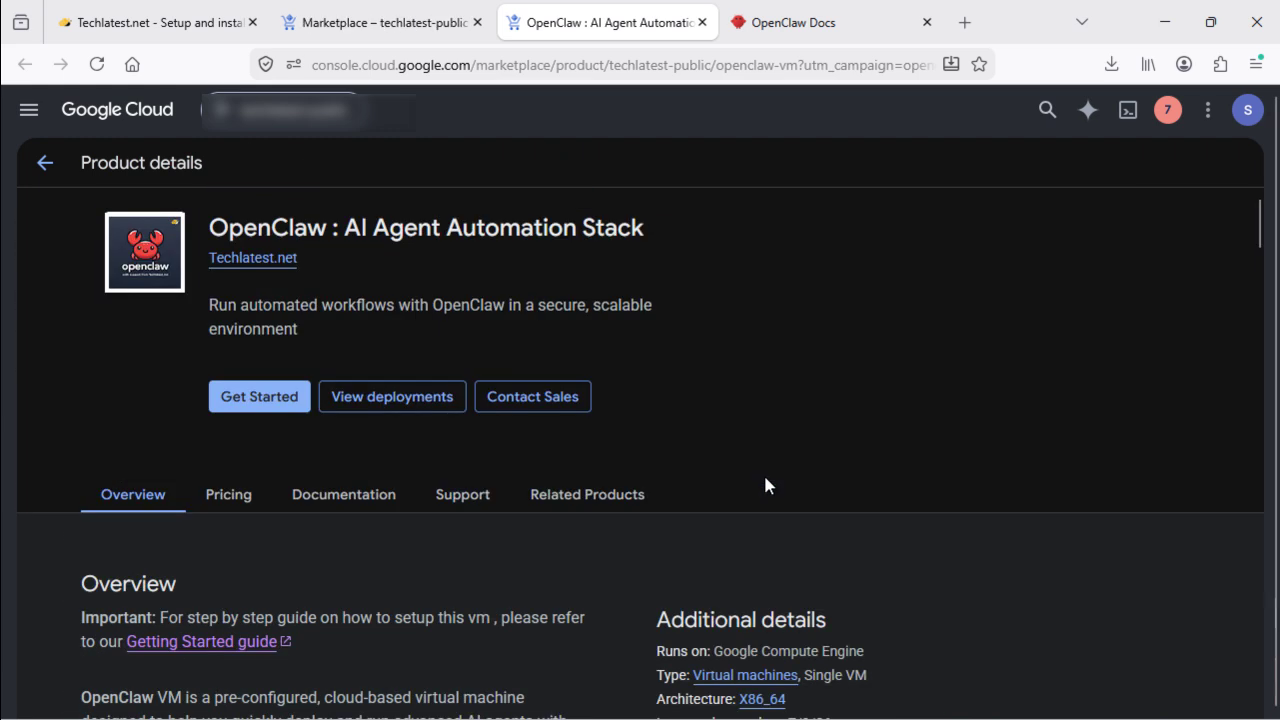
scroll(765, 479, down, 7)
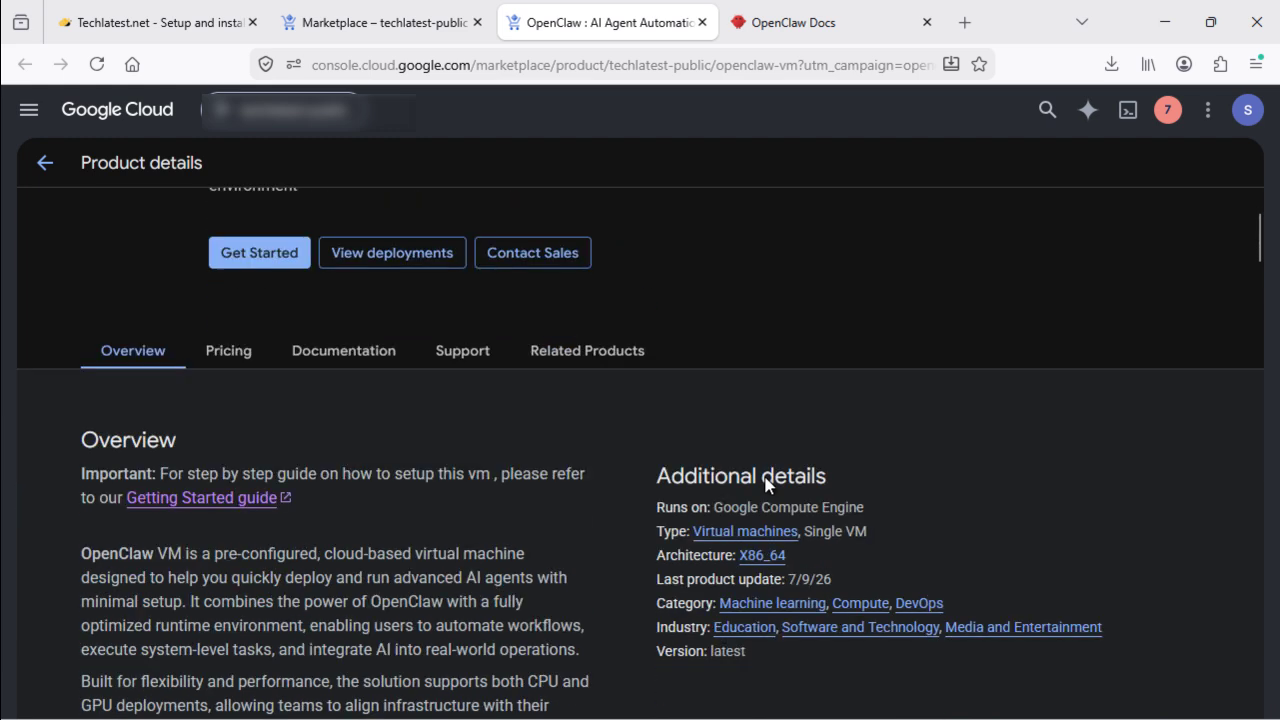
scroll(765, 486, down, 3)
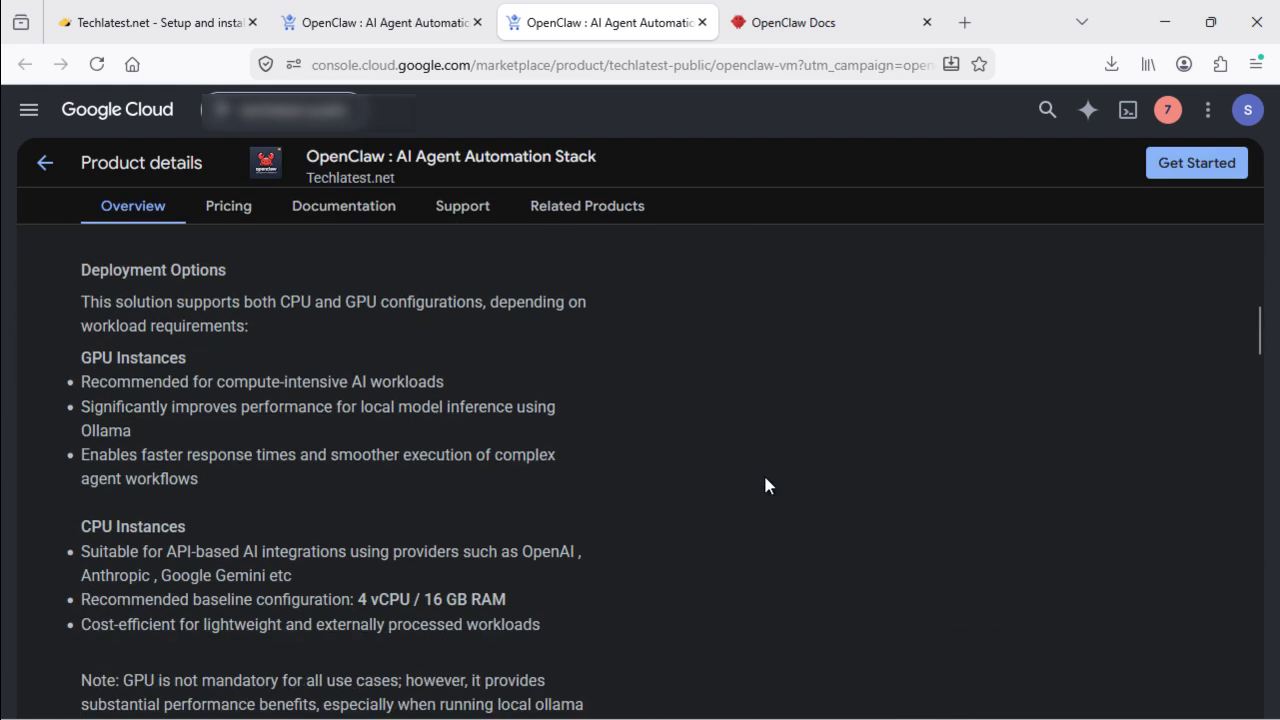
key(ctrl+w)
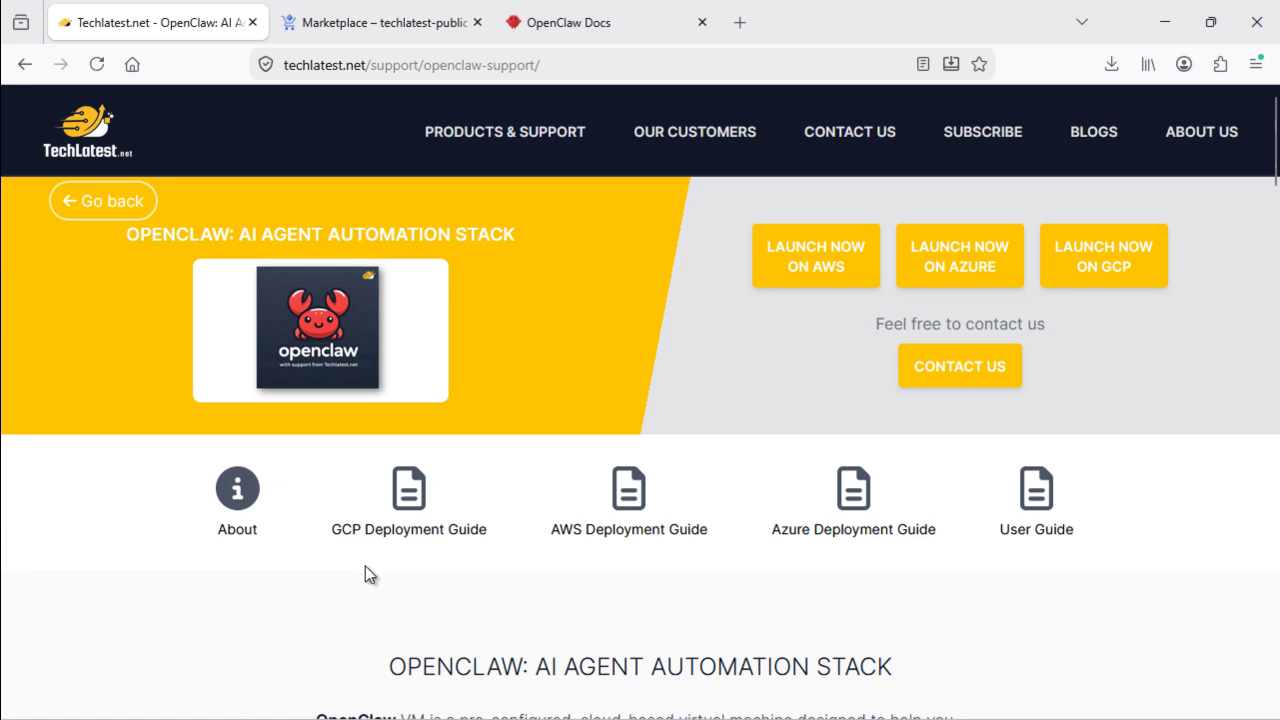
- Open the GCP Deployment Guide for OpenClaw and look through its setup and installation instructions
click(413, 533)
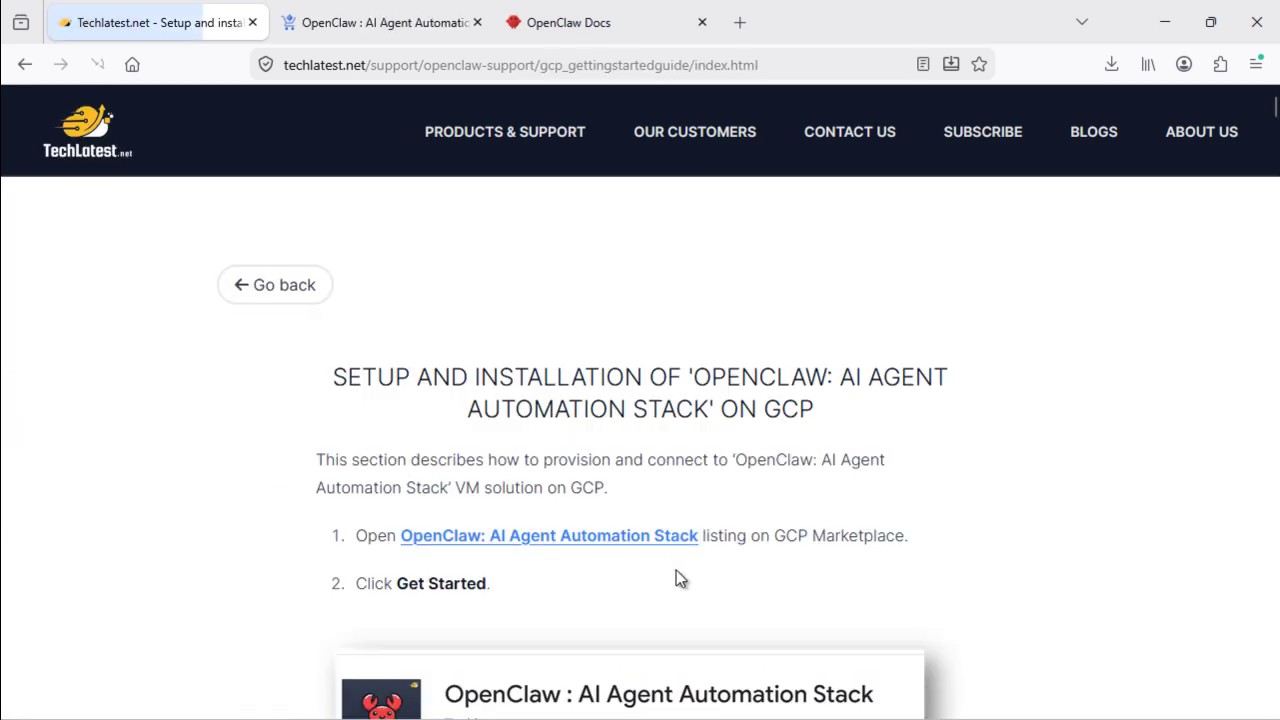
scroll(676, 570, down, 8)
scroll(676, 570, down, 4)
scroll(676, 570, up, 12)
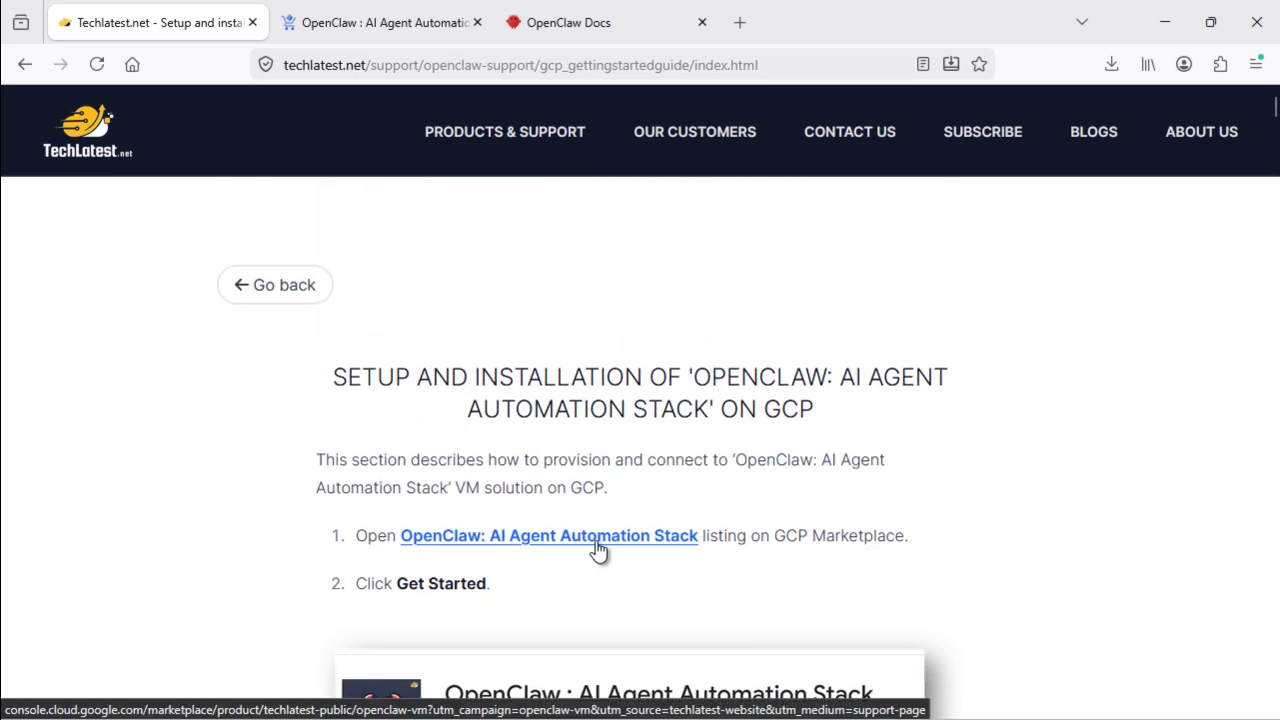
- Open the guide's OpenClaw: AI Agent Automation Stack link in a new tab and switch to the Marketplace listing already open
right_click(599, 545)
click(692, 102)
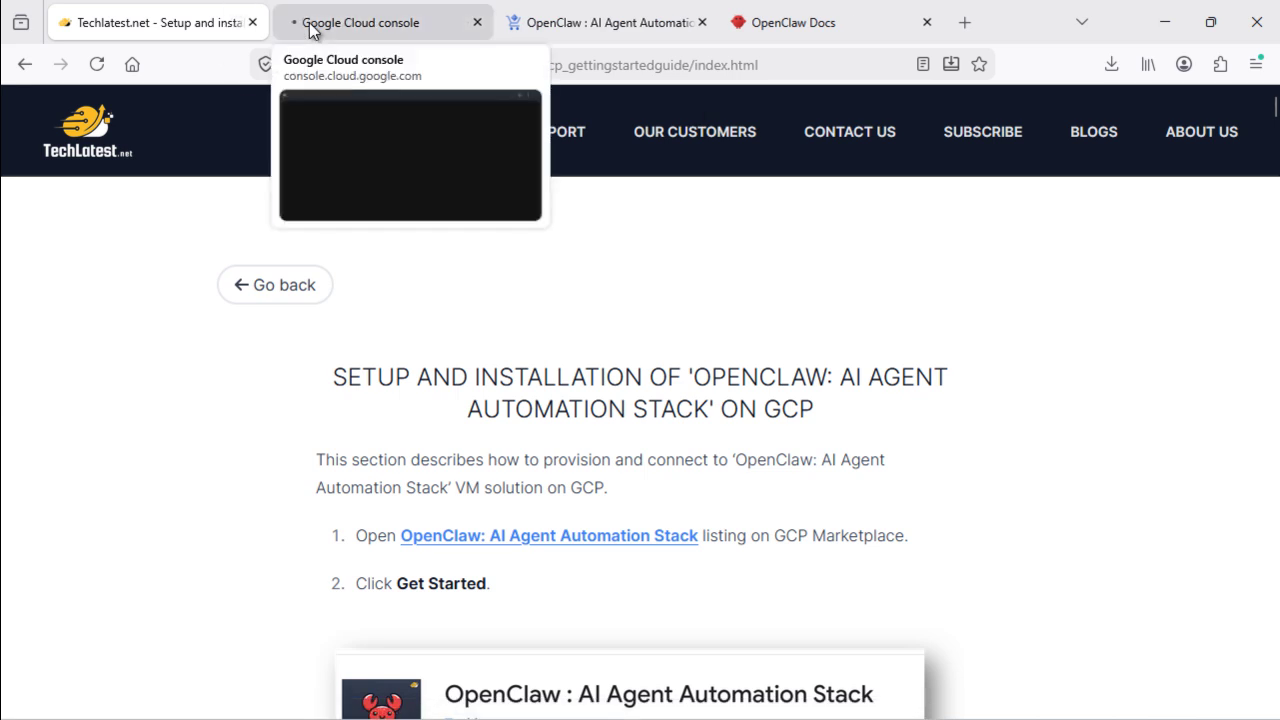
click(600, 22)
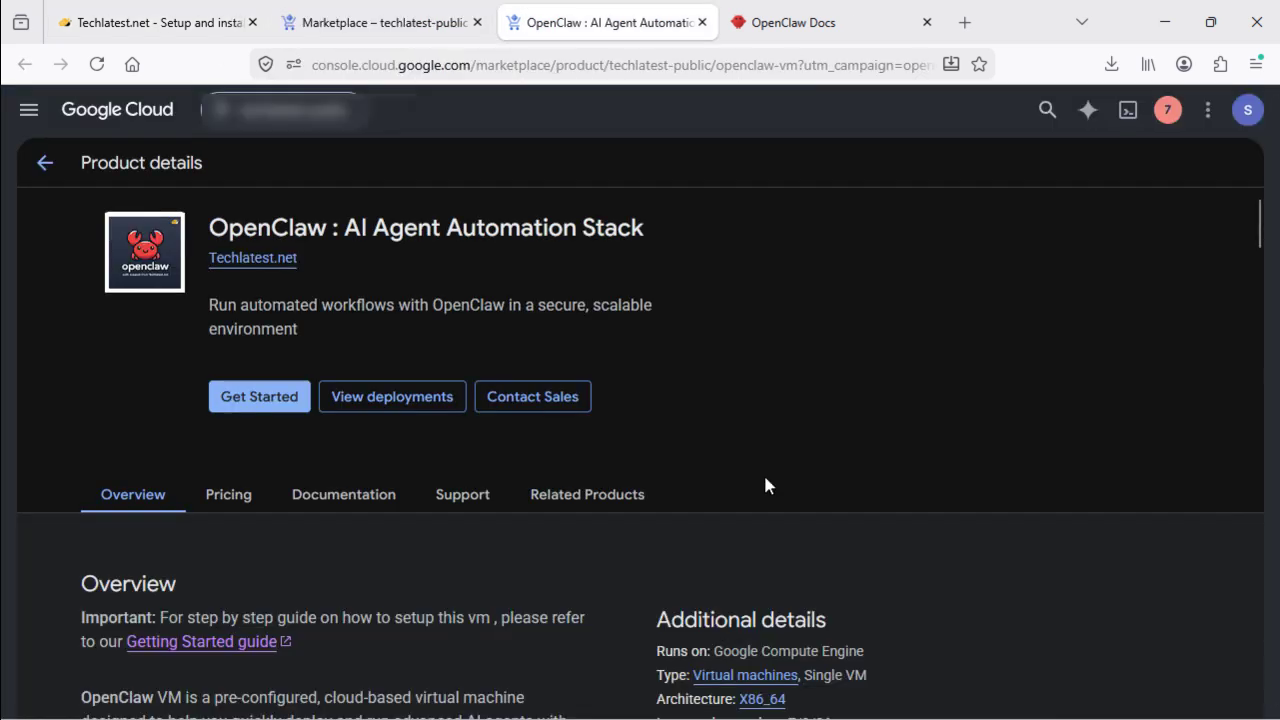
- Examine the Marketplace listing's overview, solution components, deployment options and closing provider details
scroll(765, 486, down, 7)
scroll(765, 486, down, 4)
scroll(765, 486, down, 2)
scroll(765, 486, up, 13)
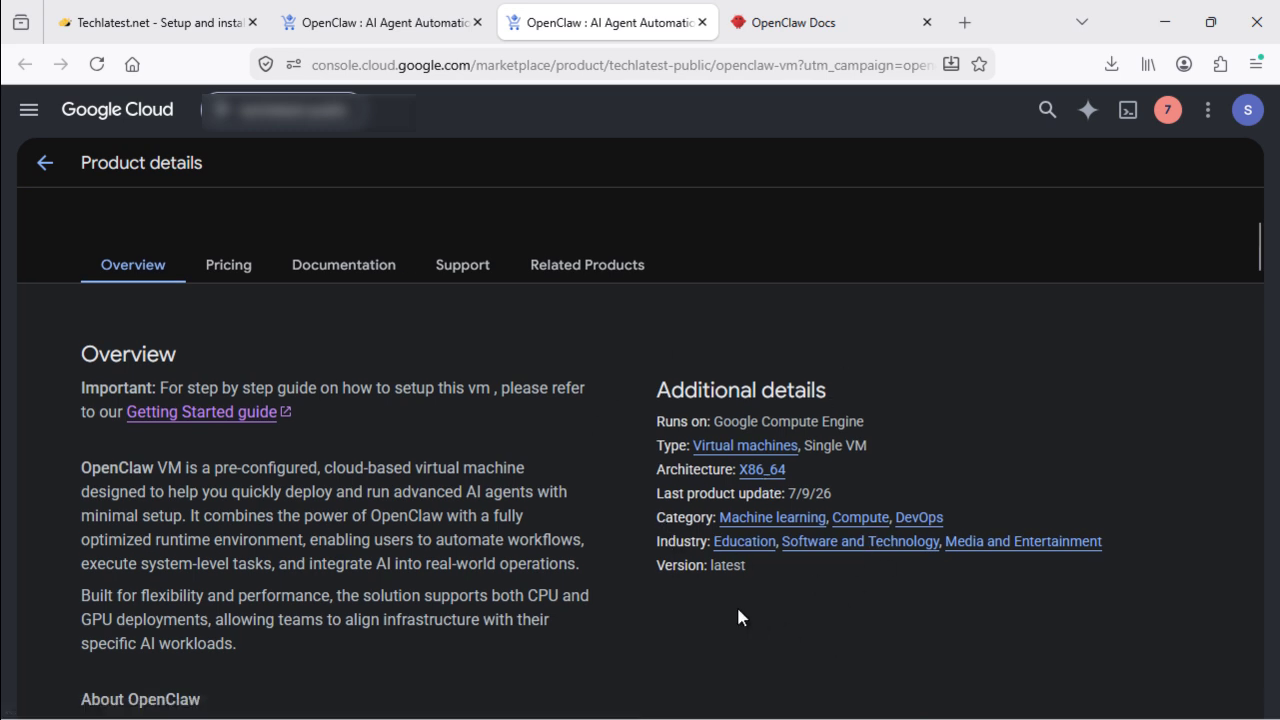
scroll(661, 630, down, 10)
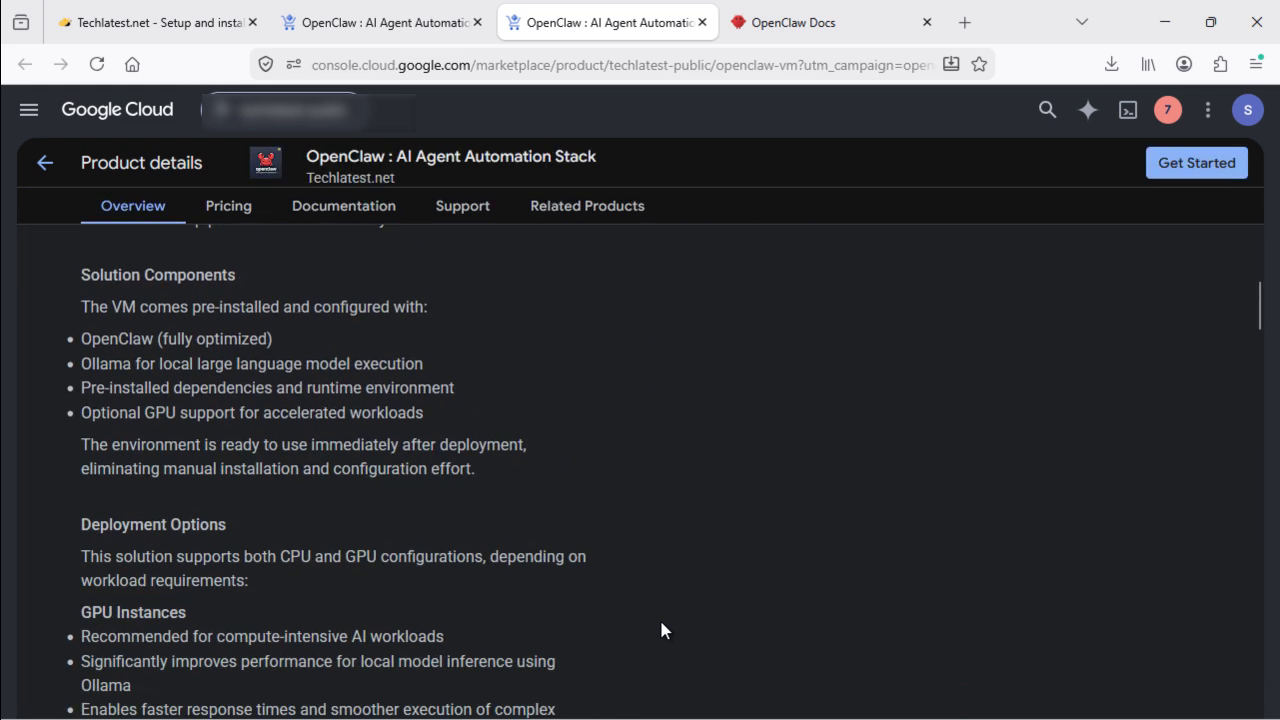
scroll(661, 630, down, 7)
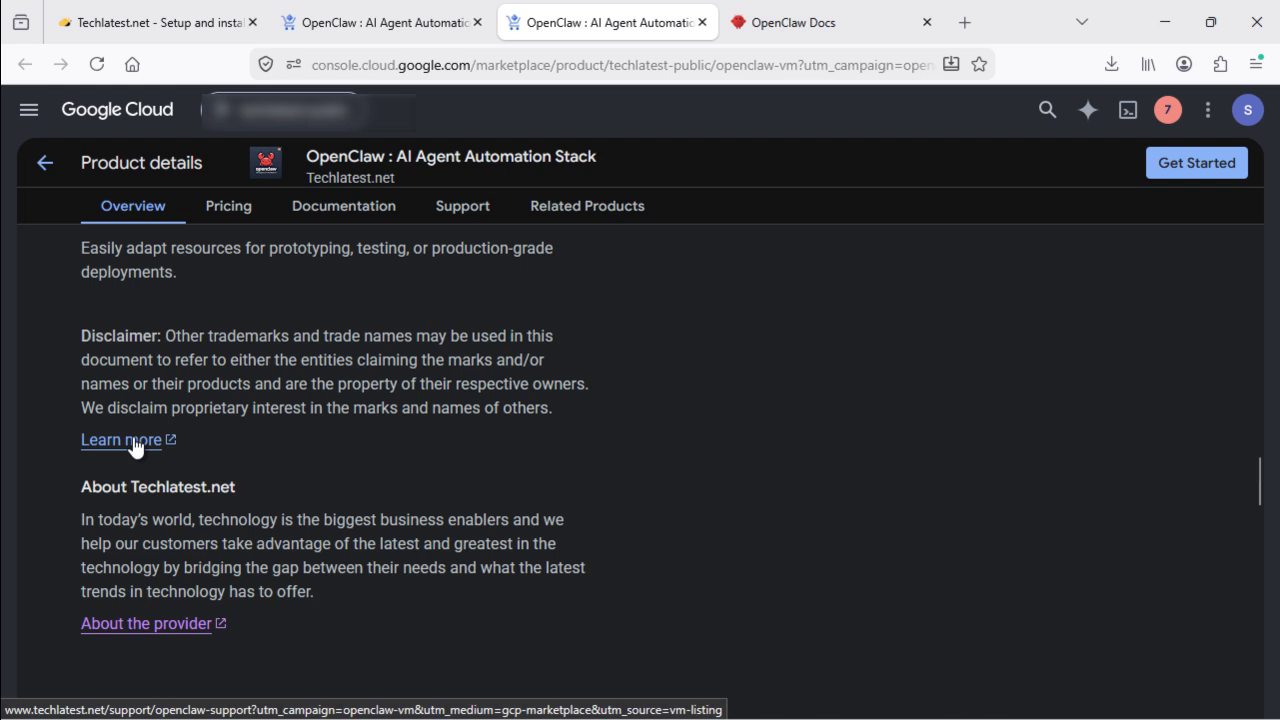
- Open the listing's Learn more link in a new tab and review the GCP Deployment Guide's deployment instructions there
right_click(134, 449)
click(261, 24)
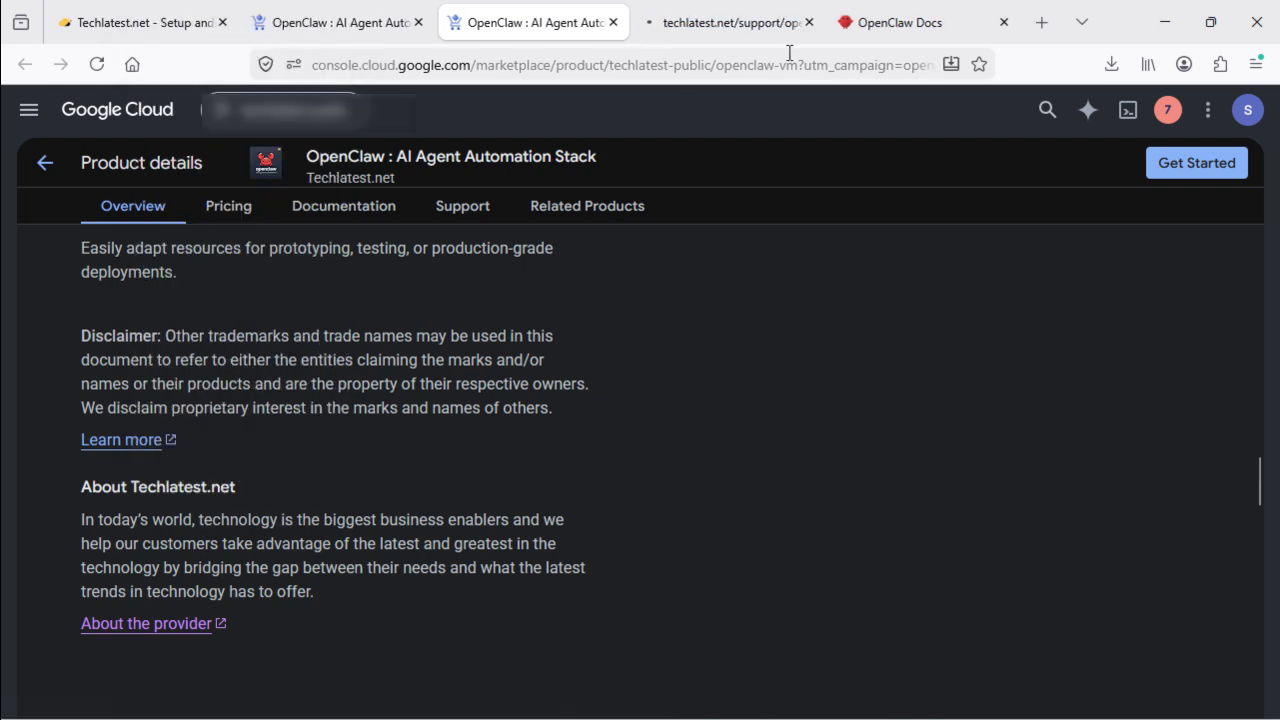
click(728, 28)
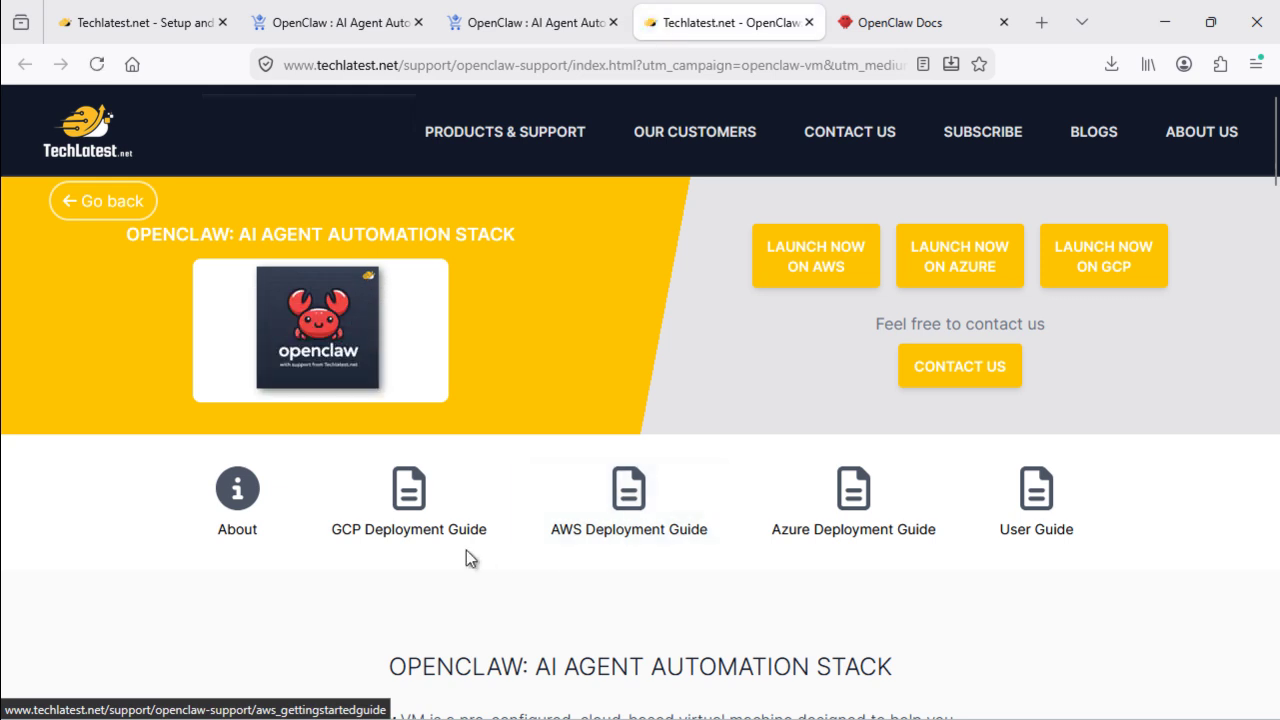
click(443, 537)
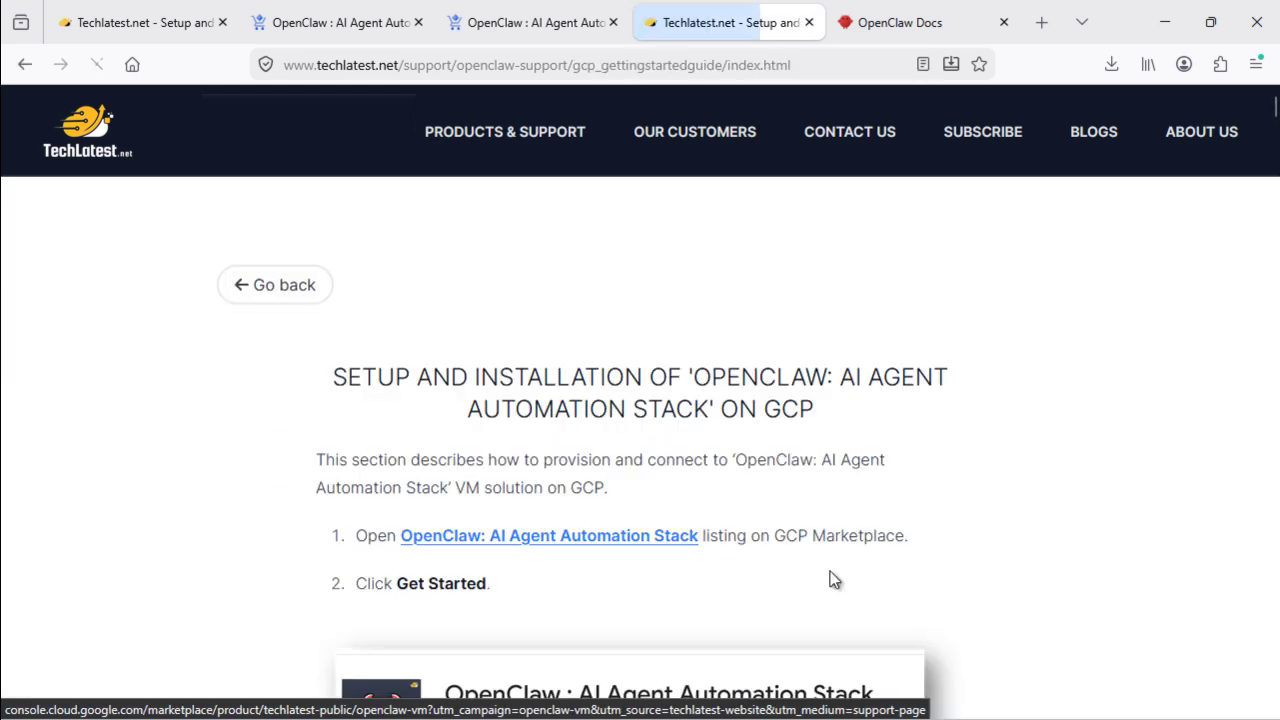
scroll(853, 594, down, 3)
scroll(853, 594, down, 10)
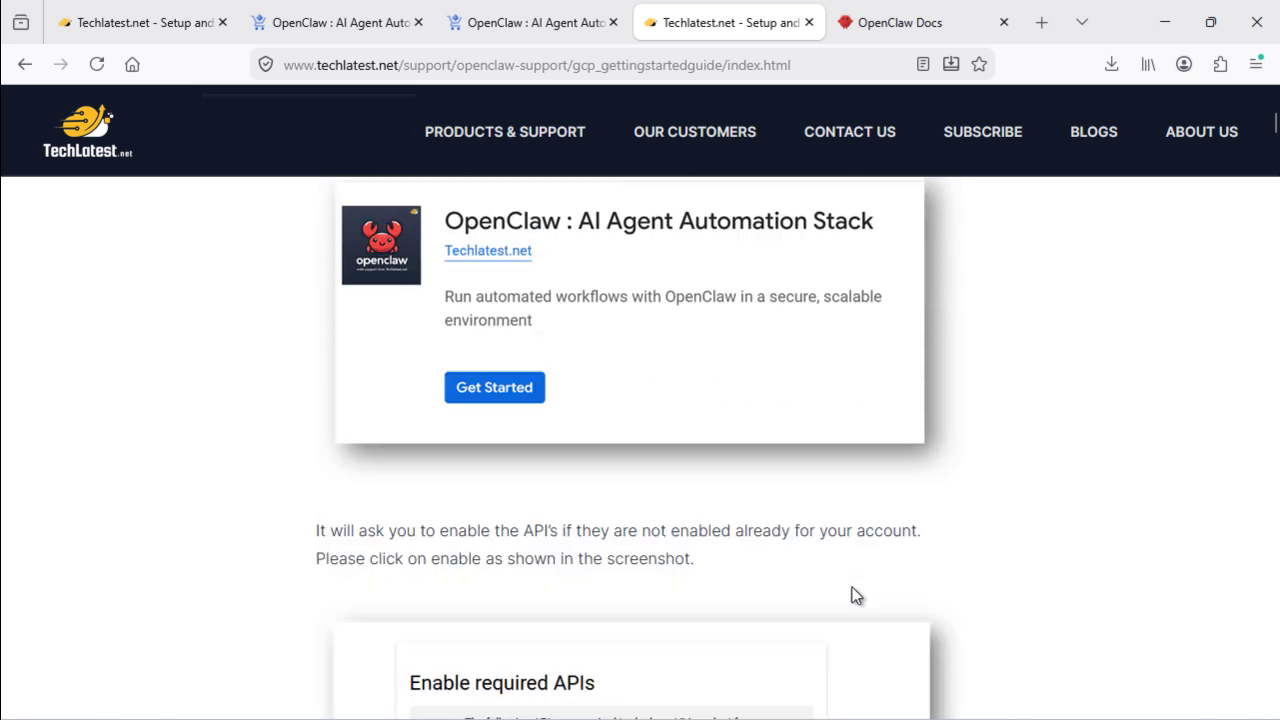
scroll(856, 596, down, 8)
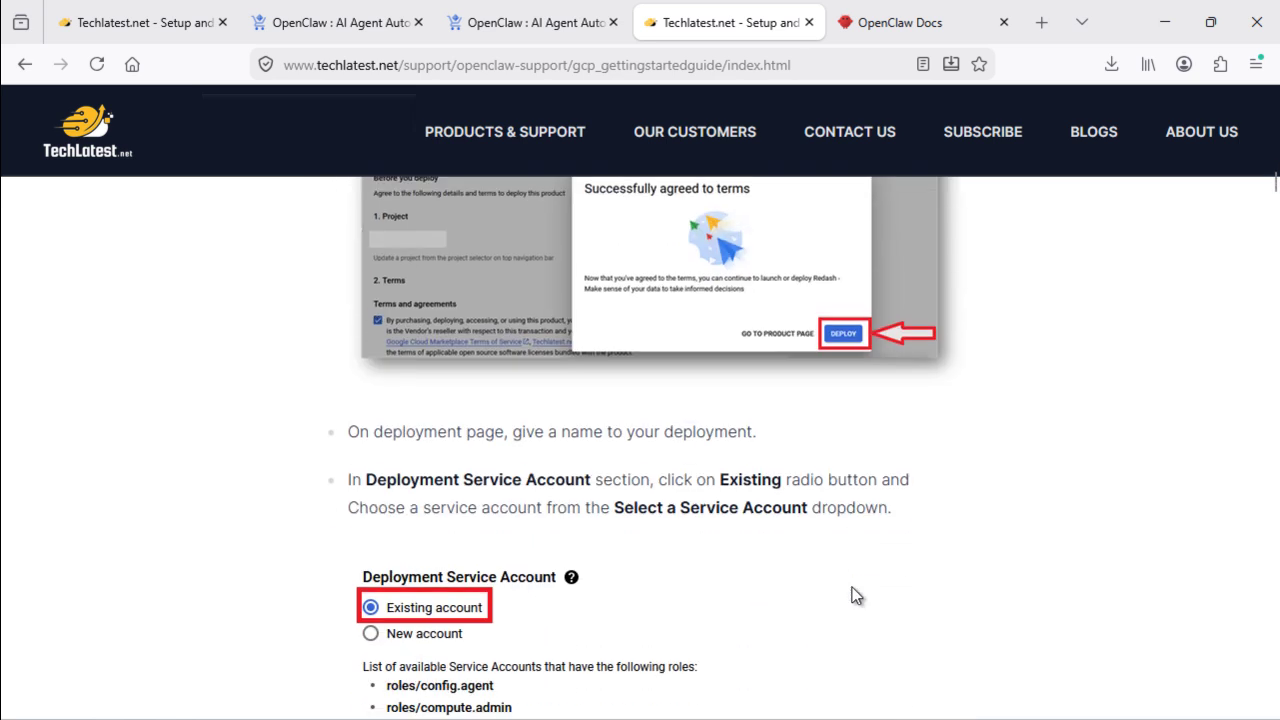
- Open the pricing of the OpenClaw listing and examine the infrastructure fees and the expanded vCPU-based license fee
click(330, 22)
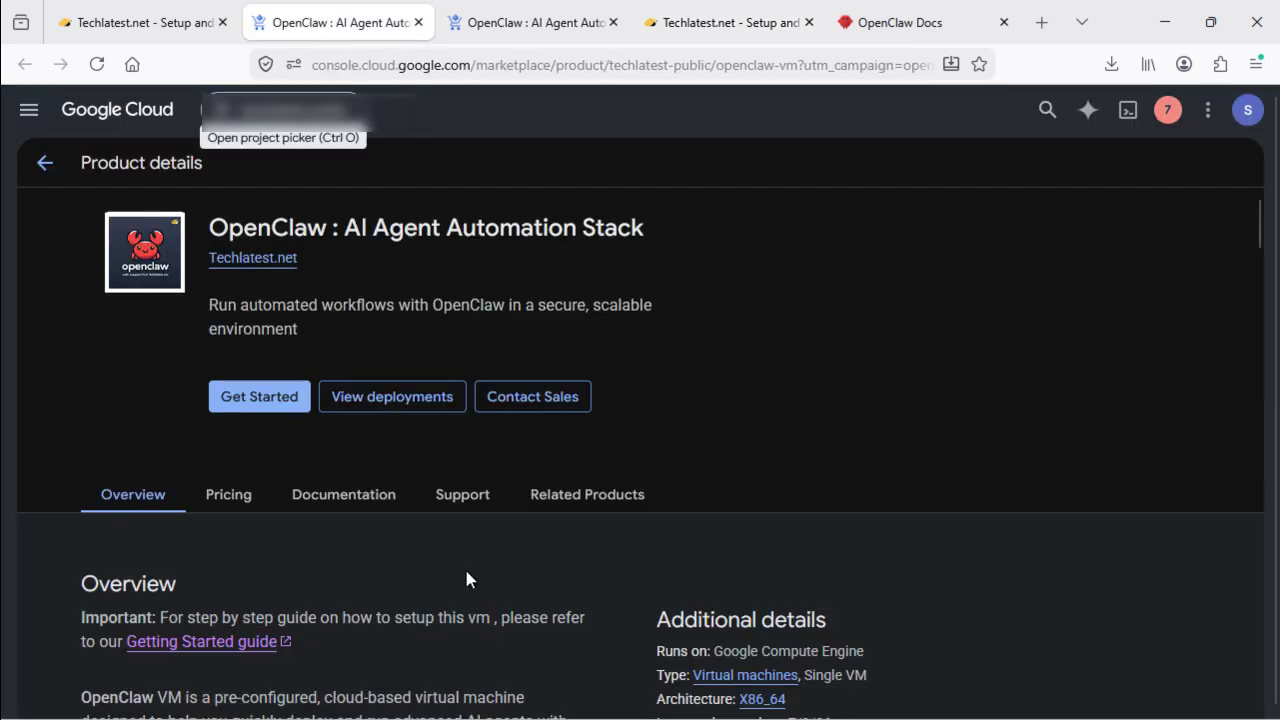
click(248, 496)
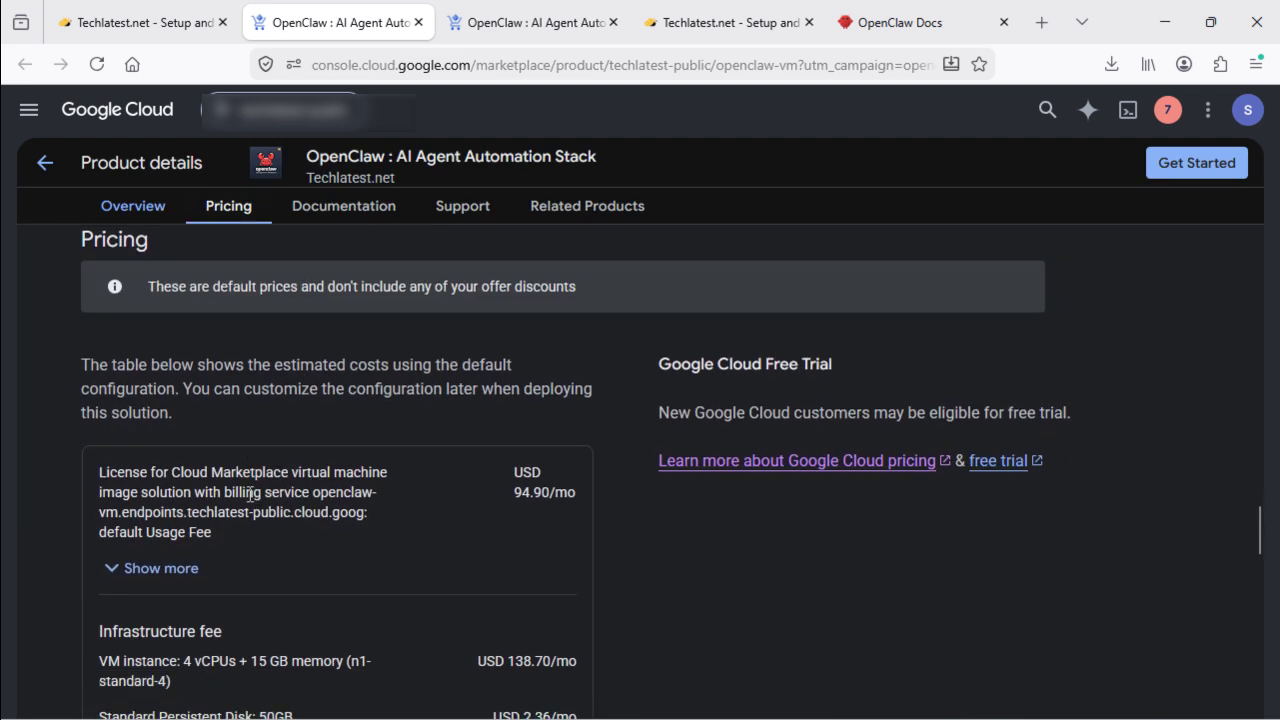
scroll(601, 642, down, 1)
scroll(602, 651, down, 1)
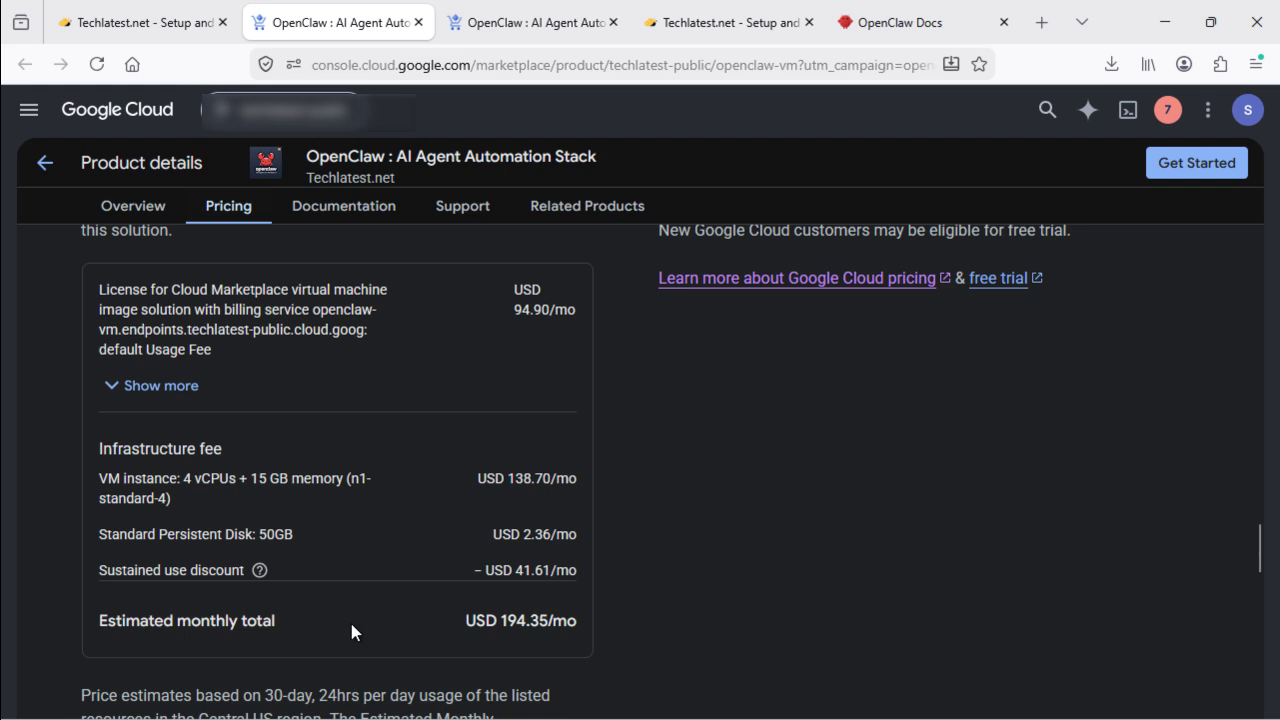
drag(95, 449, 569, 537)
click(117, 390)
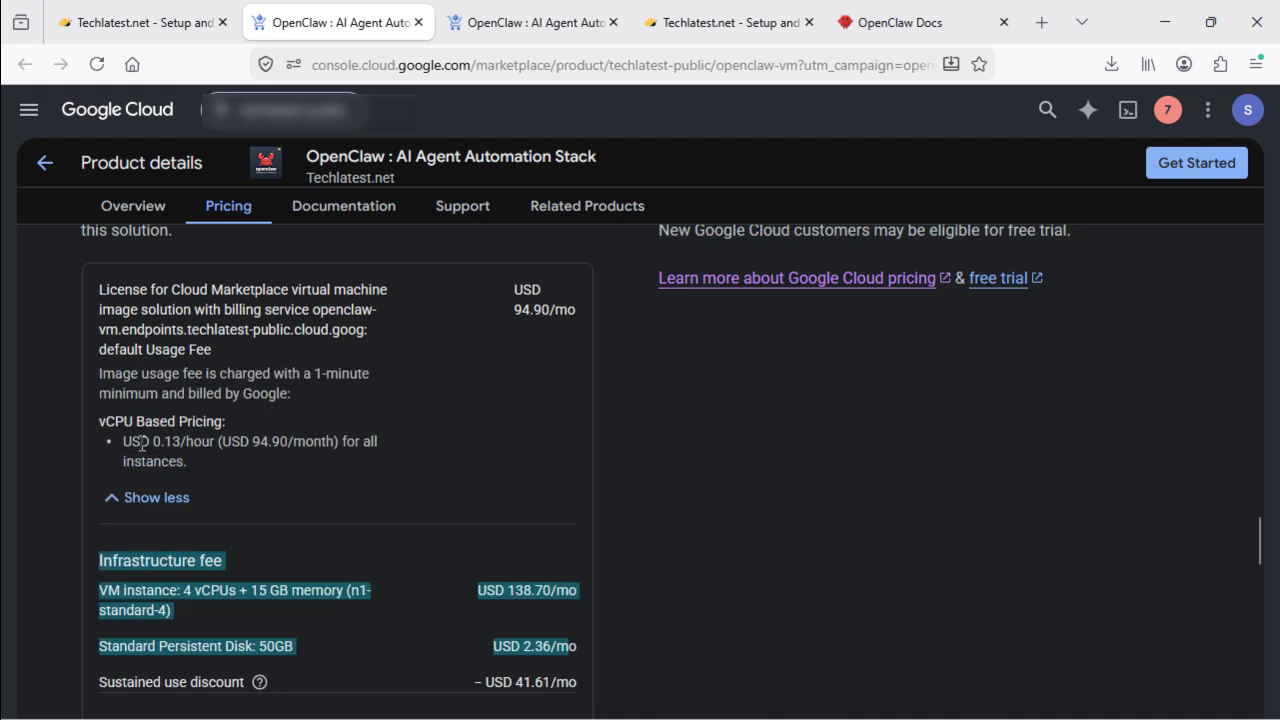
drag(123, 441, 388, 455)
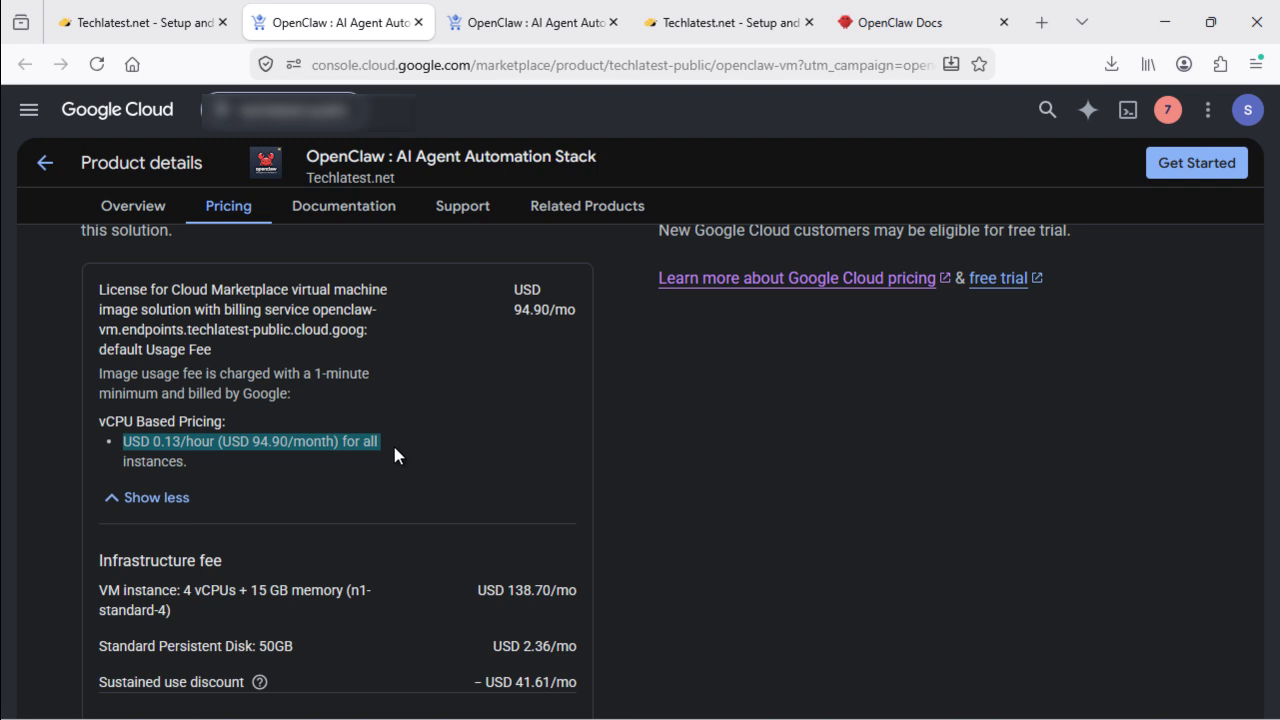
- Examine the estimated monthly total in the pricing table and return to the start of the product details
scroll(447, 470, down, 3)
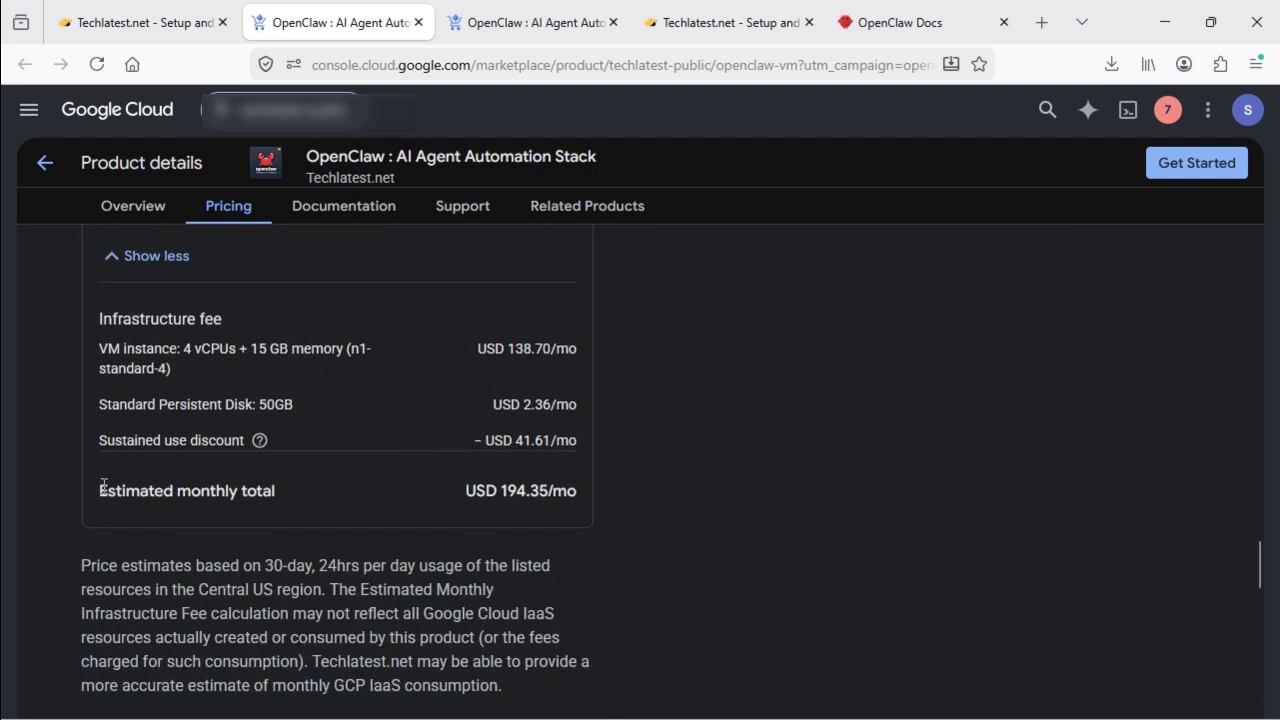
drag(103, 487, 573, 490)
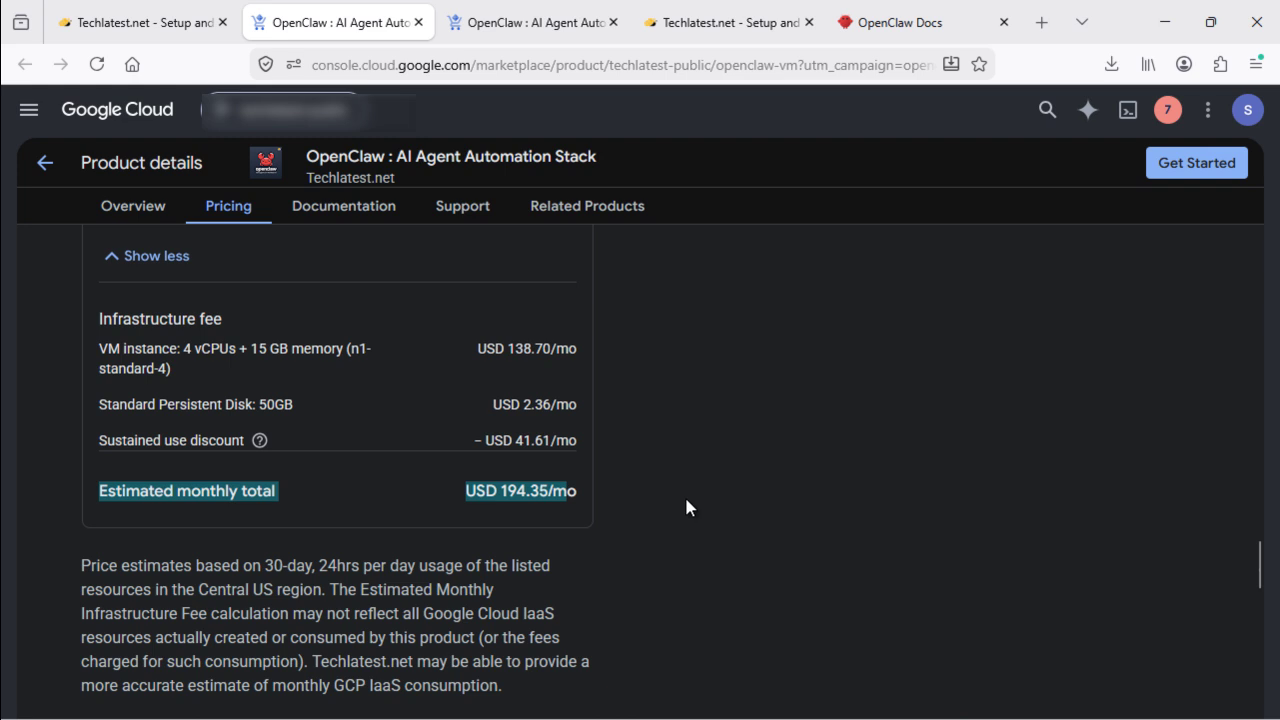
scroll(686, 507, up, 15)
scroll(686, 507, up, 5)
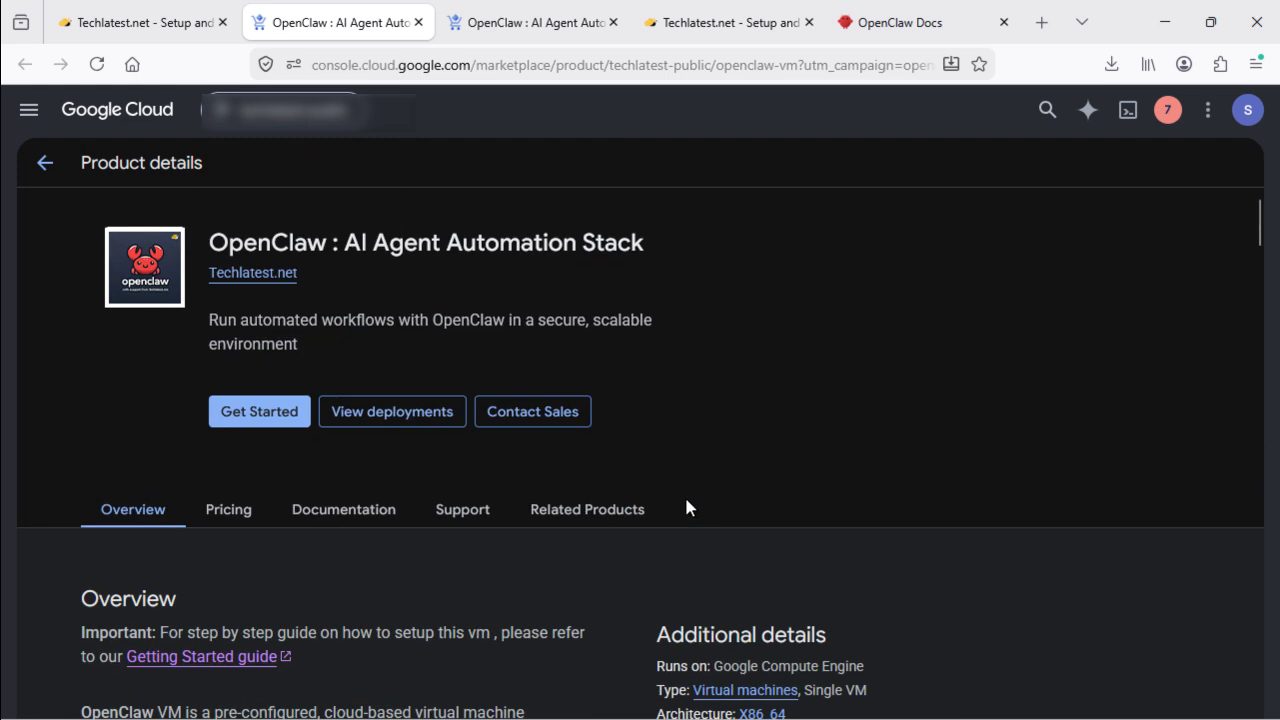
- Get started with the OpenClaw listing and review the deployment guide's instructions on enabling the required APIs
click(274, 399)
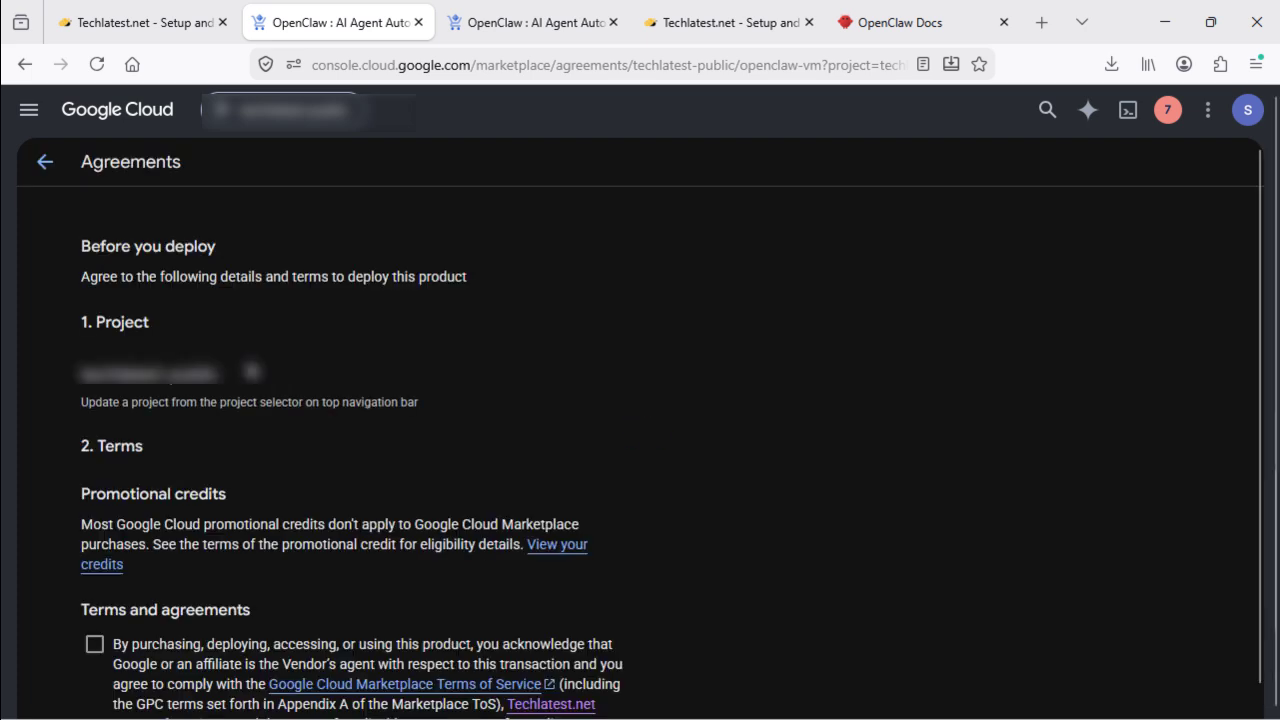
click(694, 22)
scroll(666, 487, up, 10)
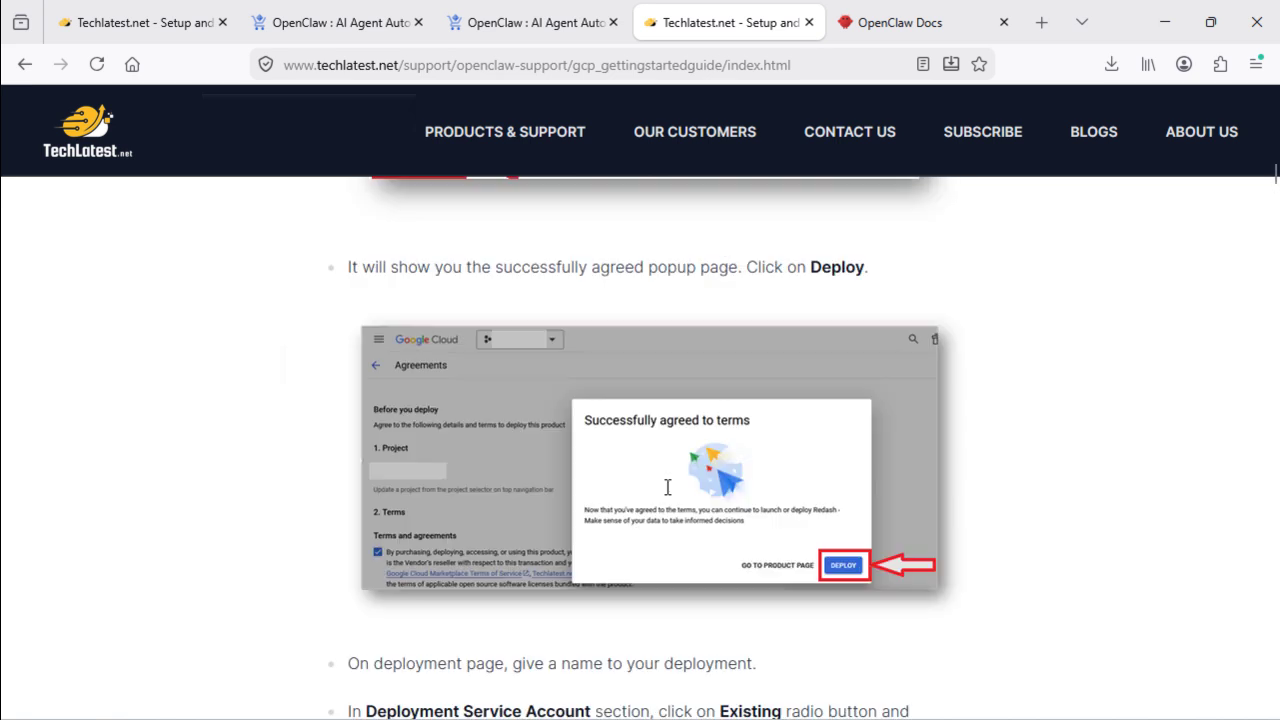
scroll(666, 487, down, 3)
scroll(666, 487, down, 5)
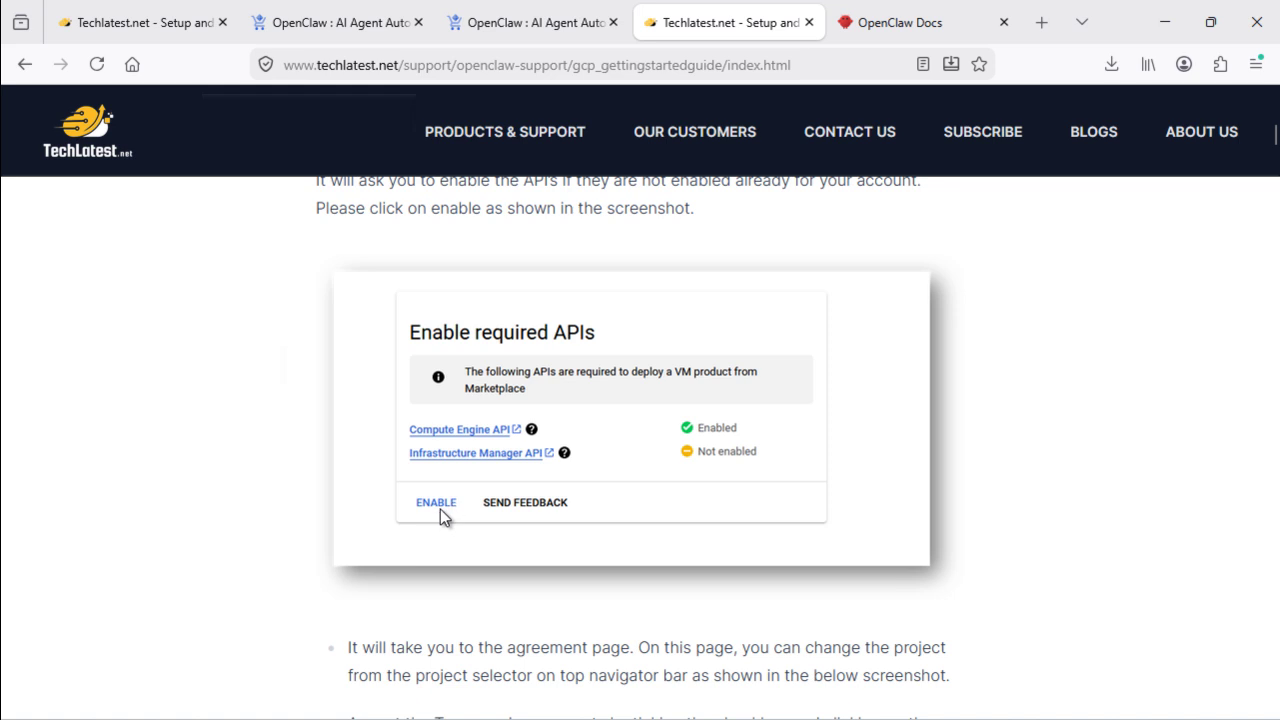
- Return to the Agreements page, accept the Marketplace terms and proceed to deploy the product
click(270, 32)
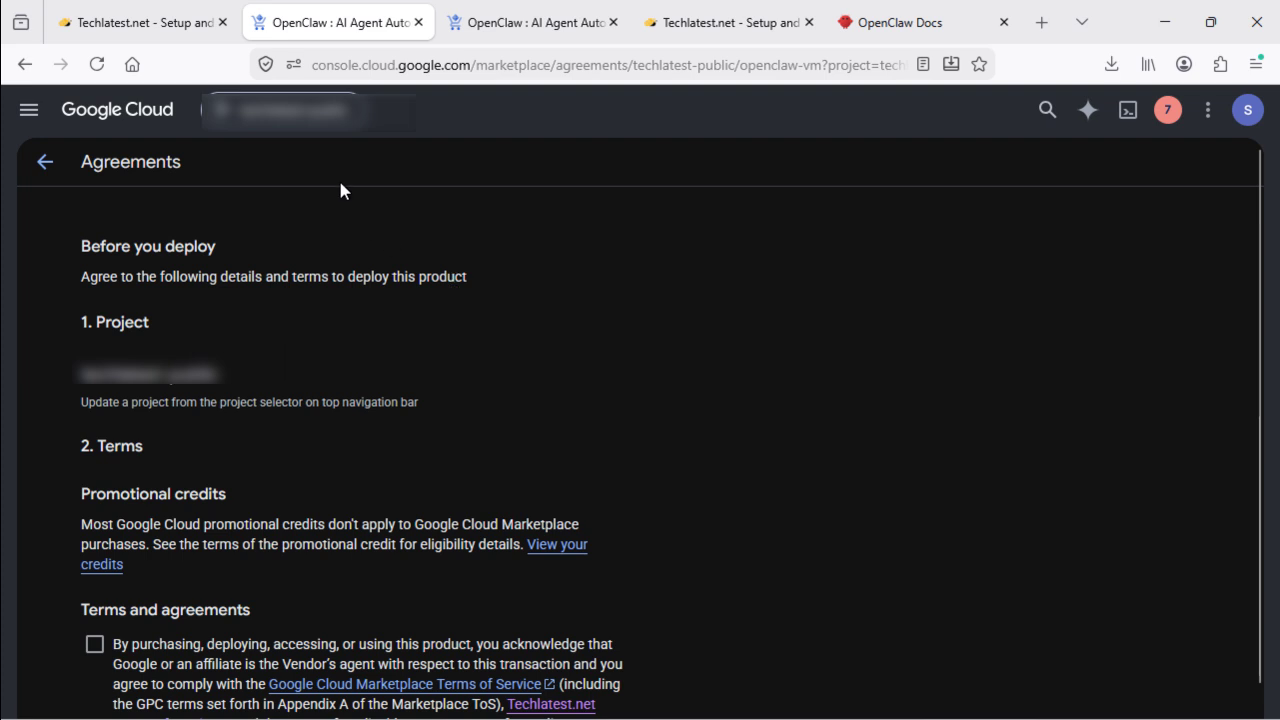
scroll(269, 483, down, 2)
click(94, 541)
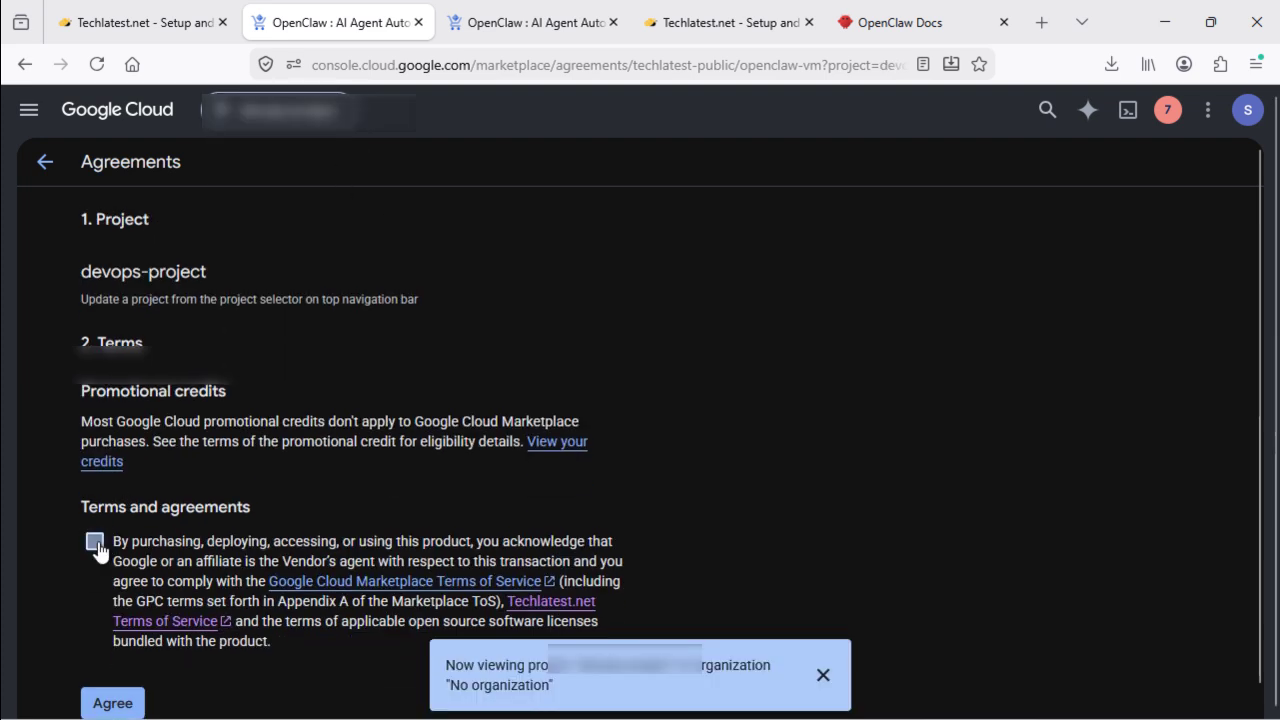
scroll(321, 513, down, 1)
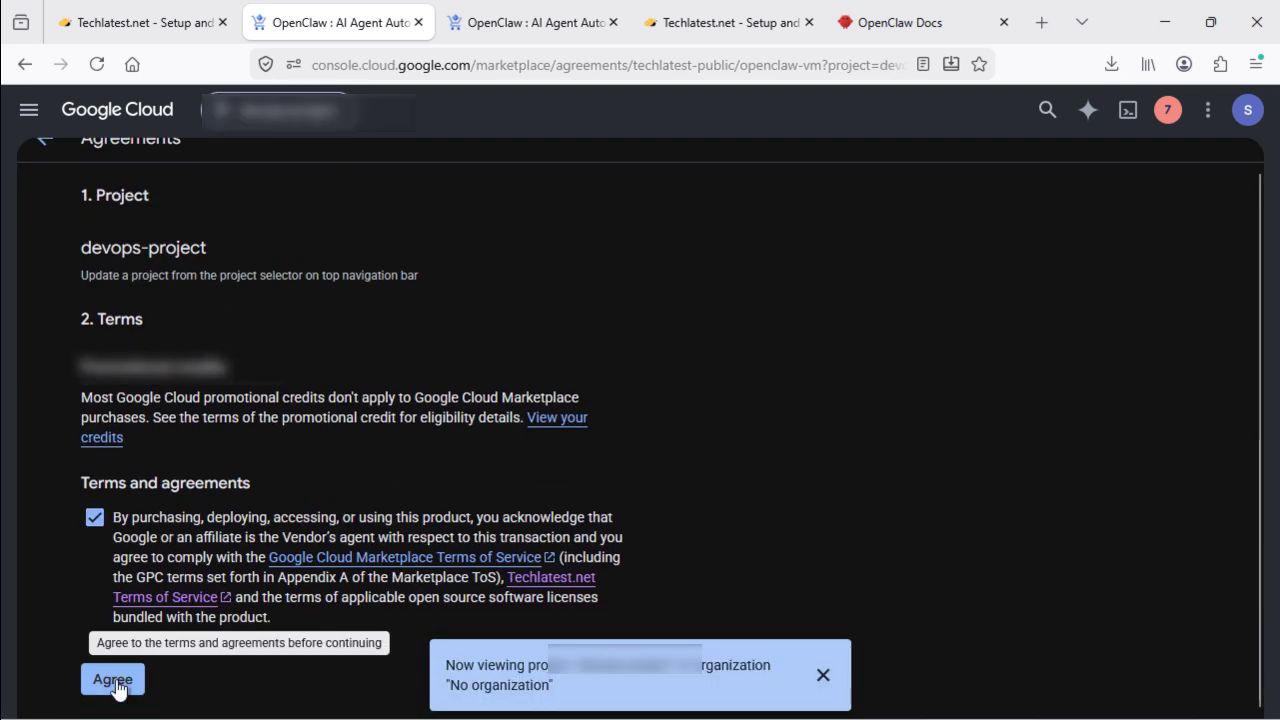
click(115, 682)
click(823, 676)
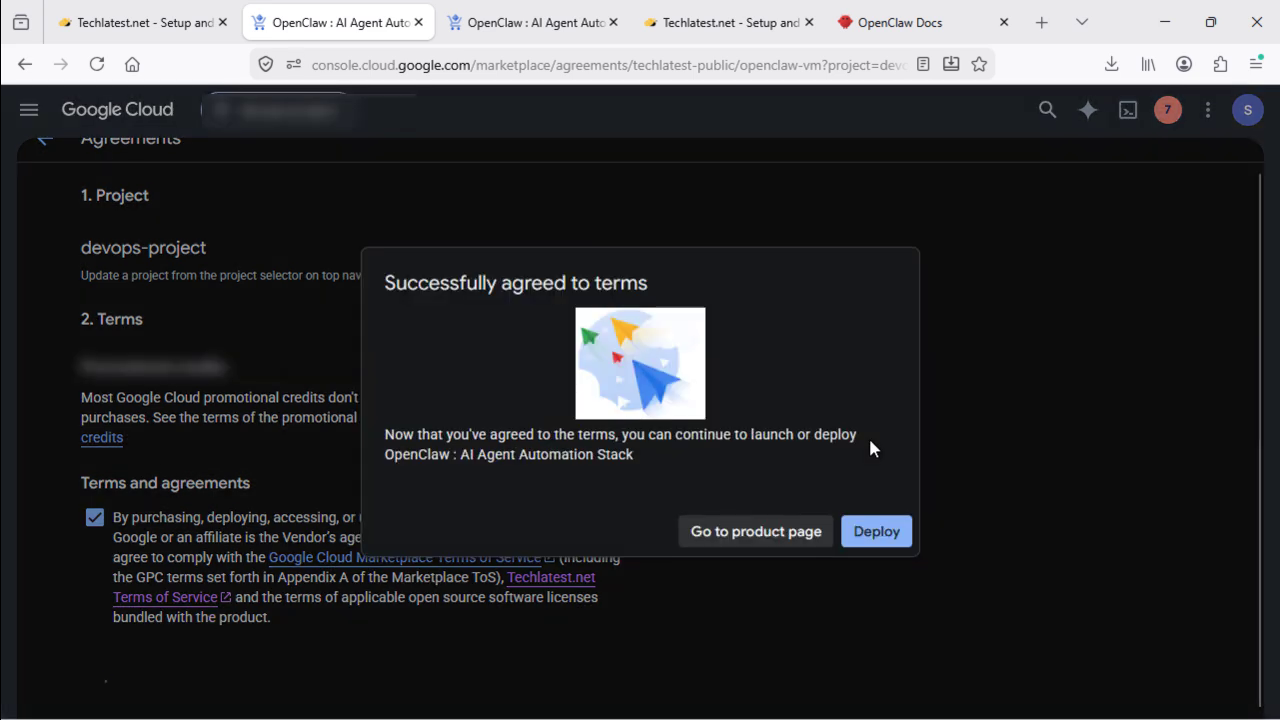
click(879, 540)
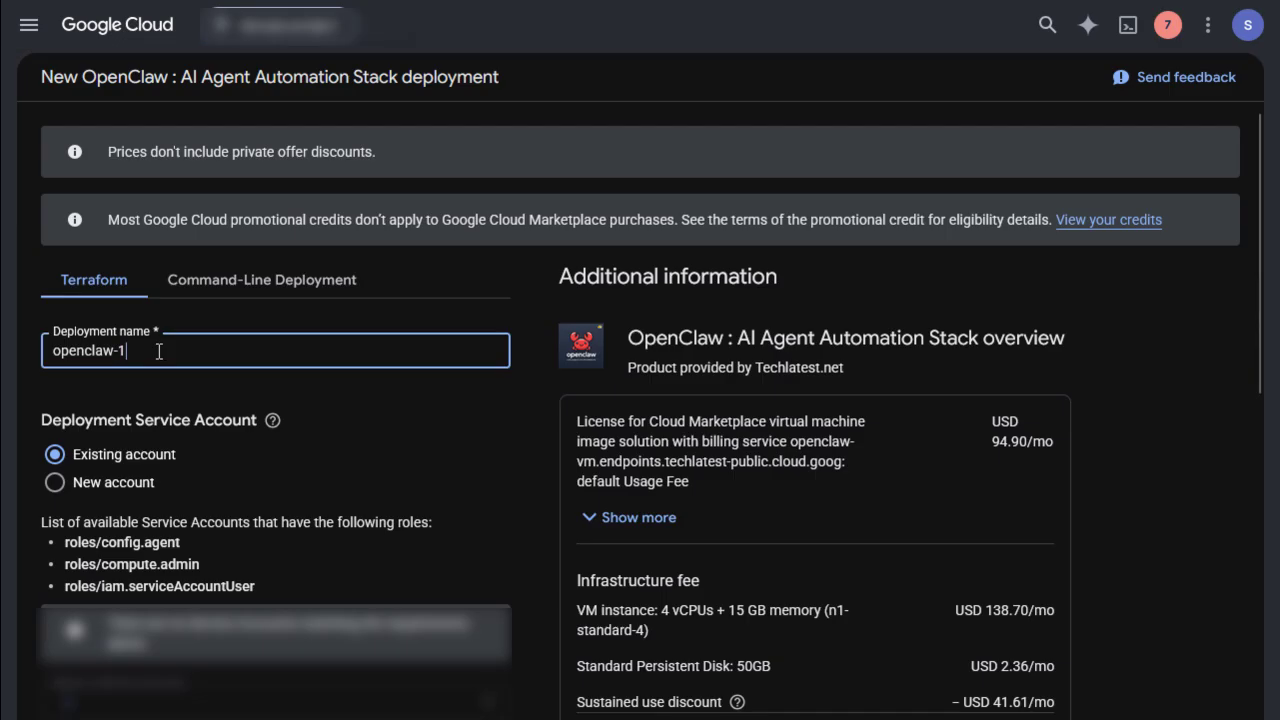
- Name the deployment openclaw-demo and check the New account option before choosing the existing service account again
key(BackSpace)
text(demo)
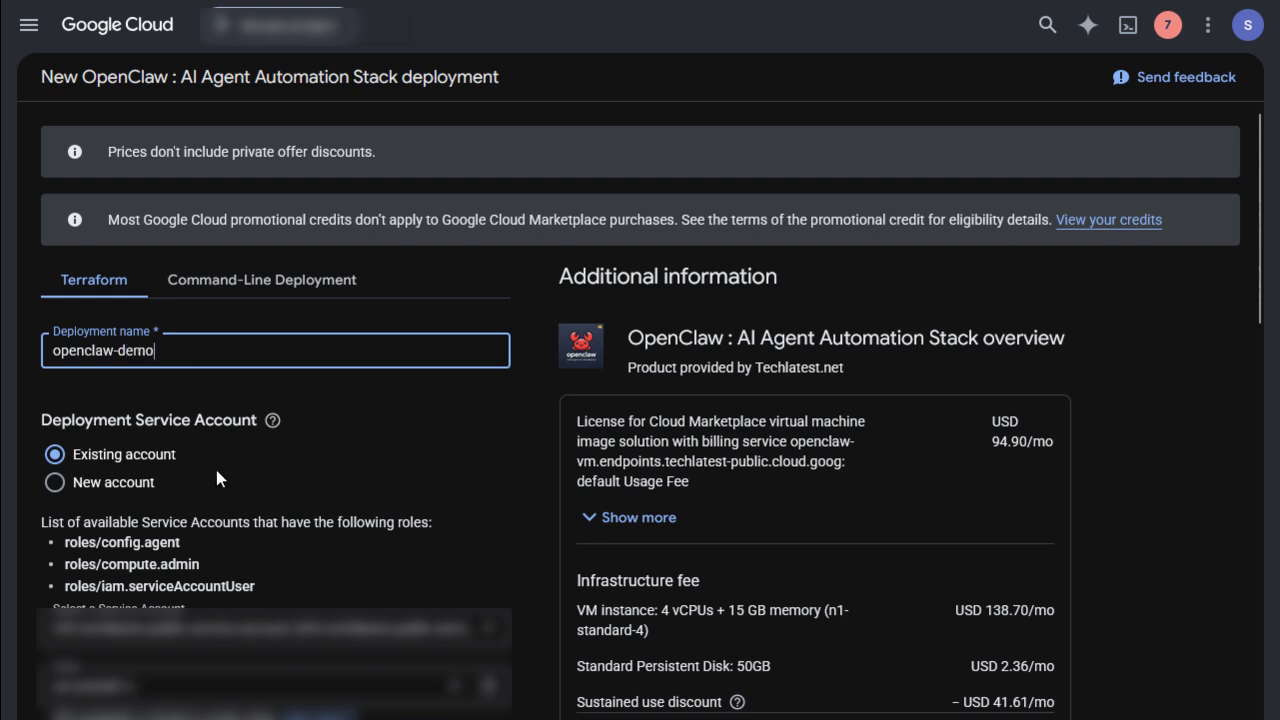
scroll(217, 472, down, 3)
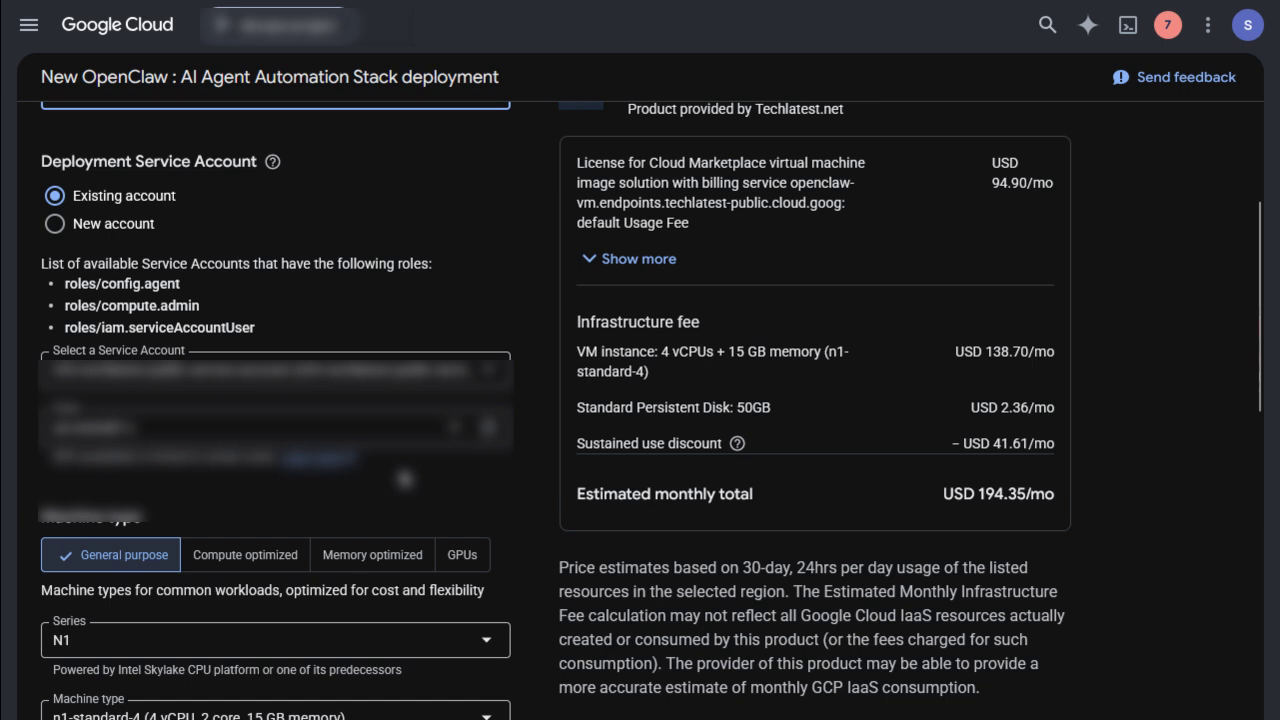
click(101, 226)
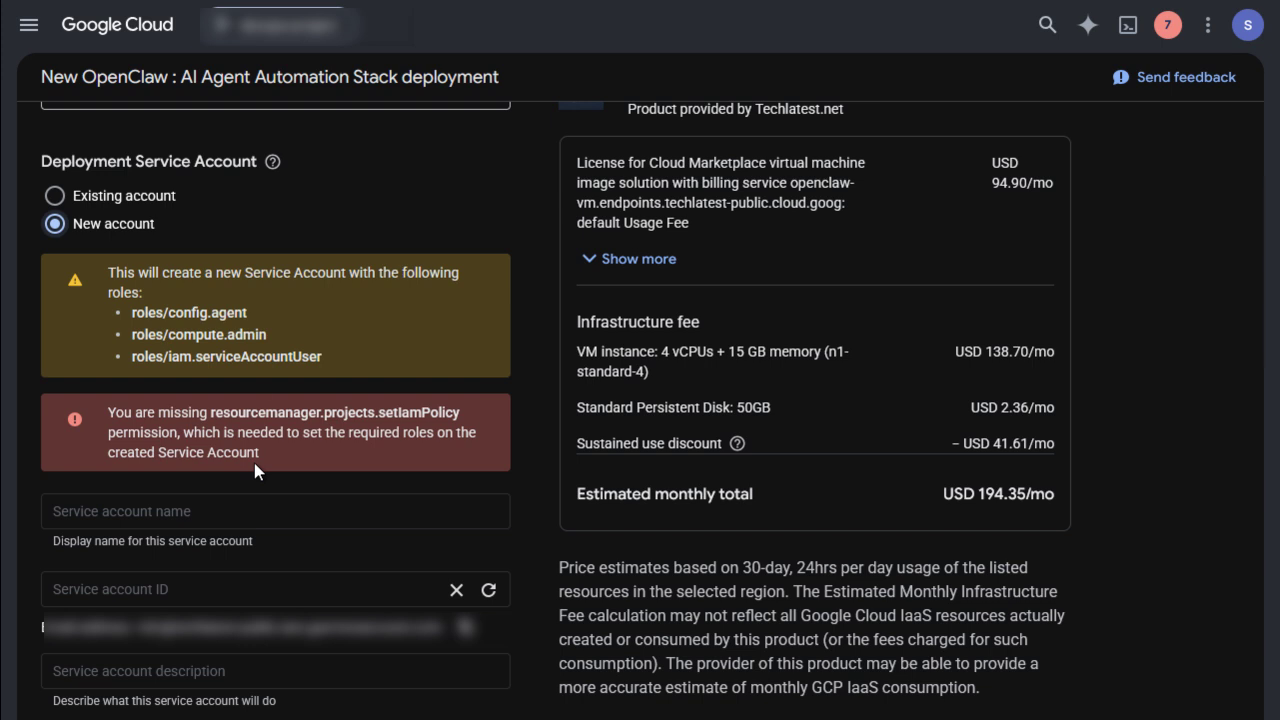
click(112, 204)
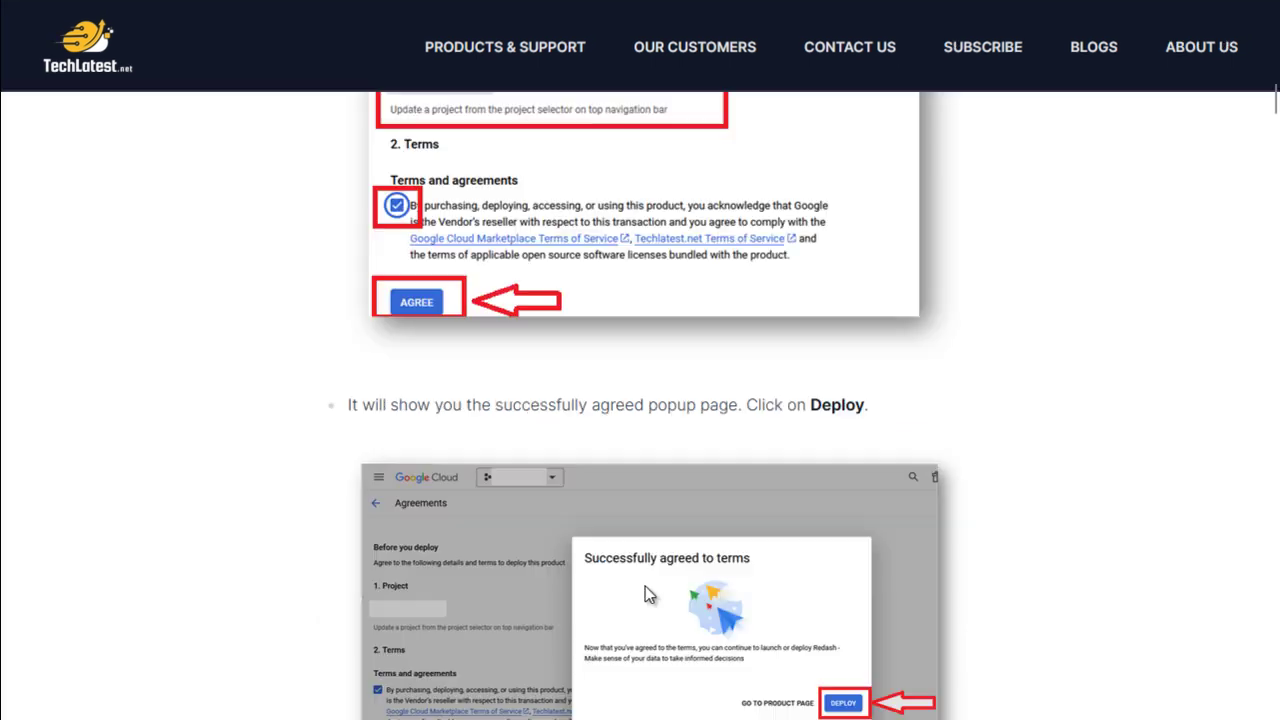
- Find the guide's note on missing service account permissions and examine the linked steps for creating a GCP service account
scroll(645, 586, down, 10)
scroll(645, 586, down, 6)
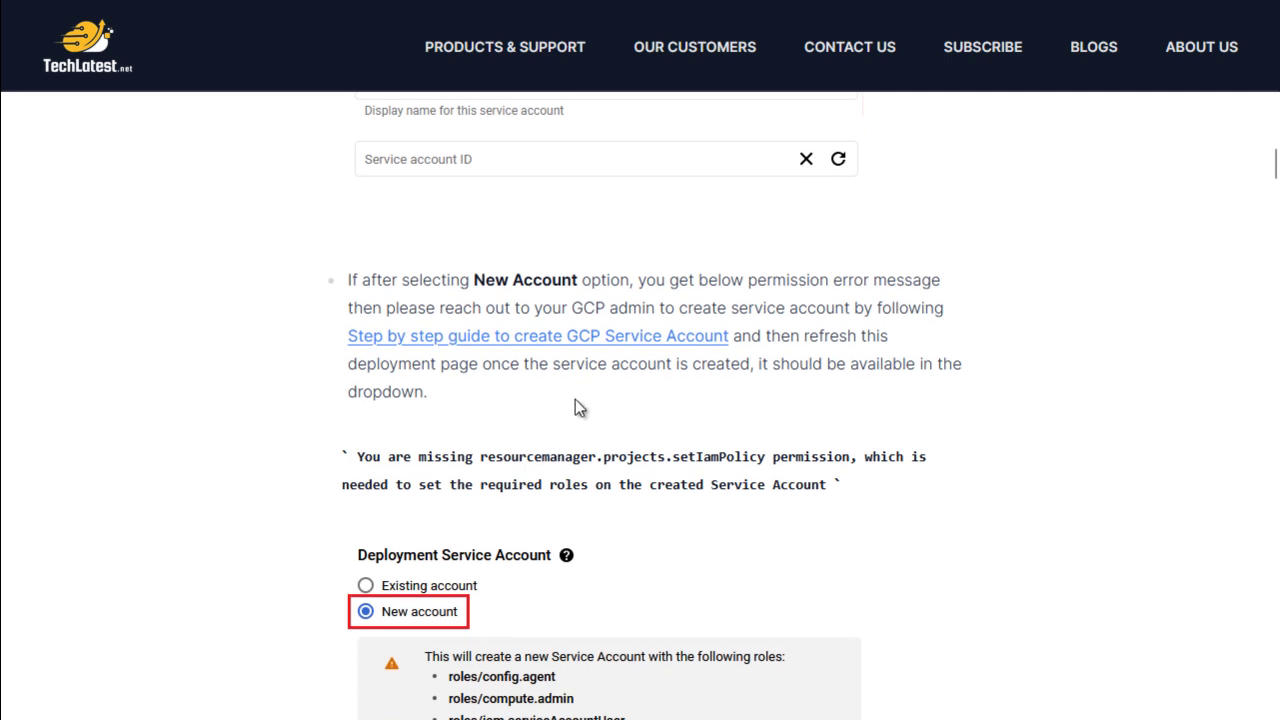
right_click(568, 337)
click(611, 303)
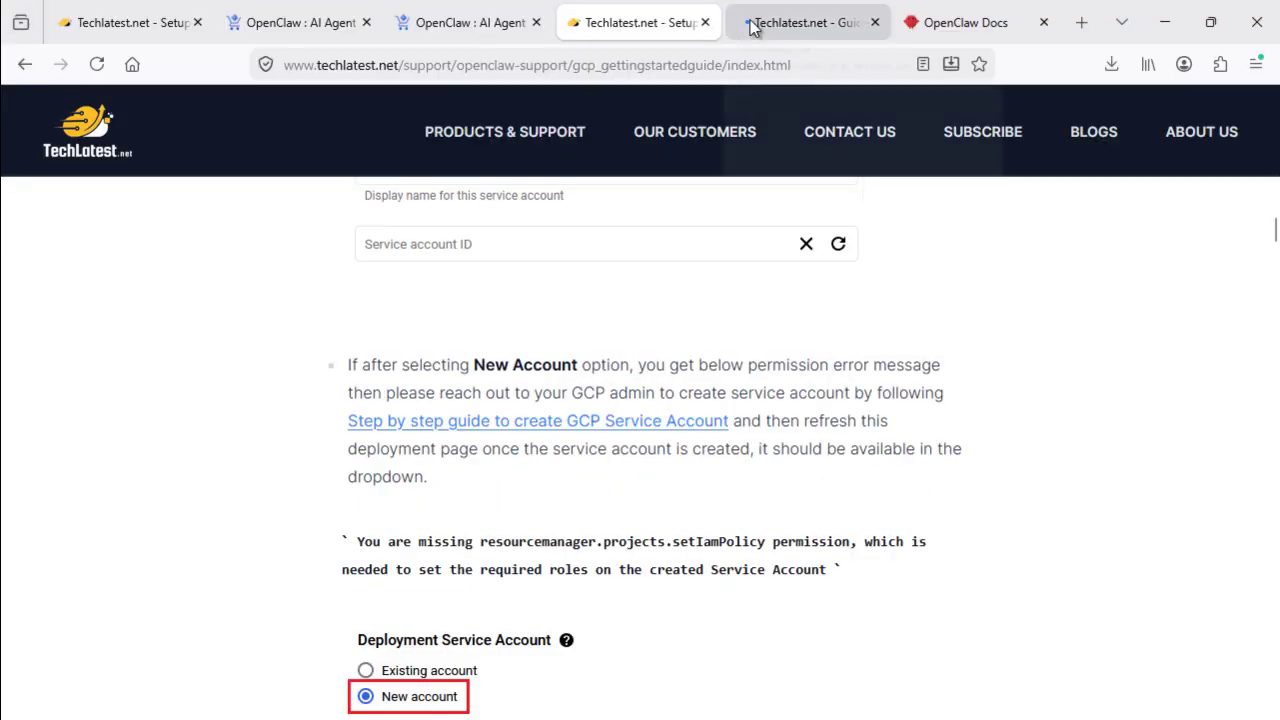
click(762, 23)
scroll(775, 554, down, 10)
scroll(775, 556, down, 7)
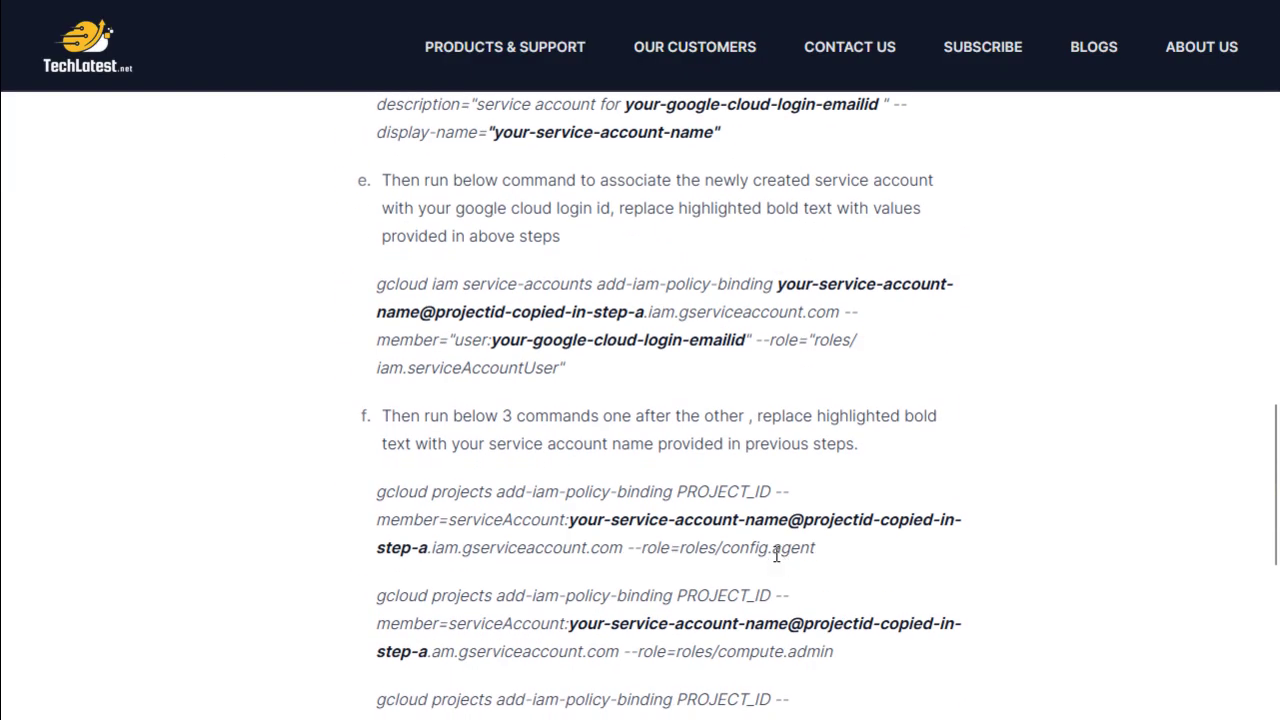
scroll(775, 554, down, 5)
scroll(775, 554, up, 2)
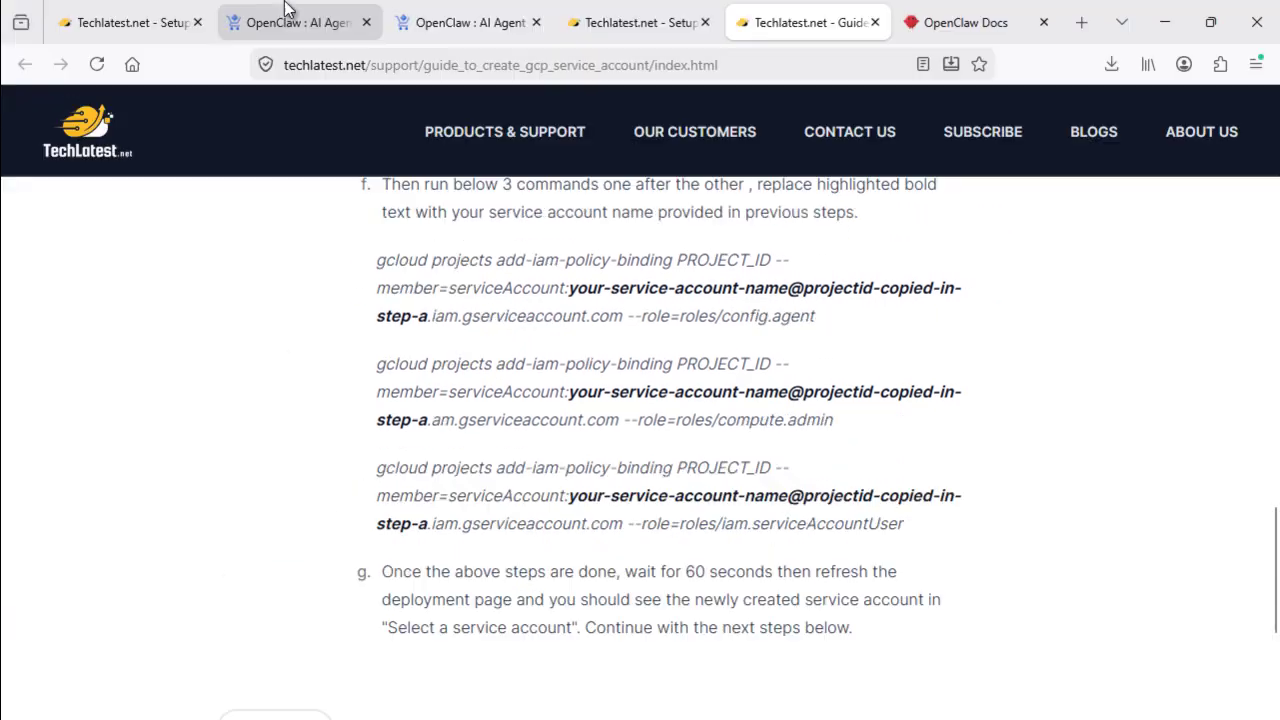
- Return to the deployment form, set the zone to us-central1-c and review the N1 machine types, keeping n1-standard-4
click(285, 12)
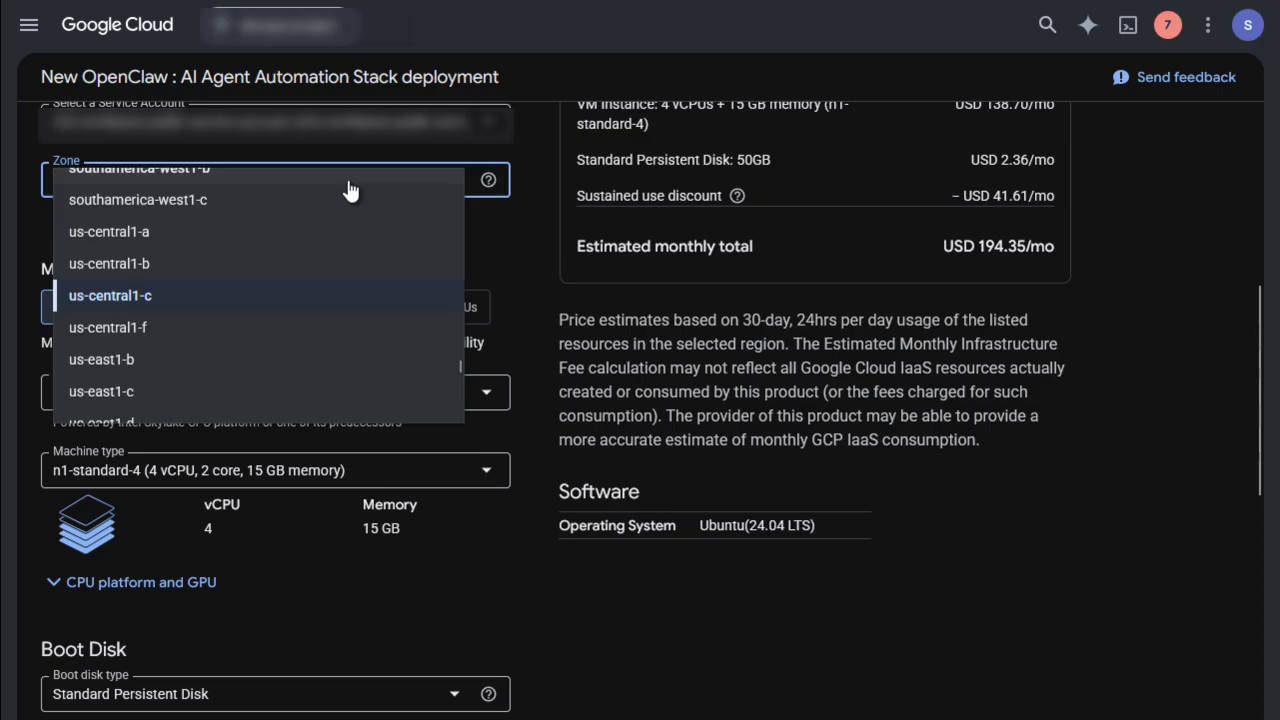
click(110, 295)
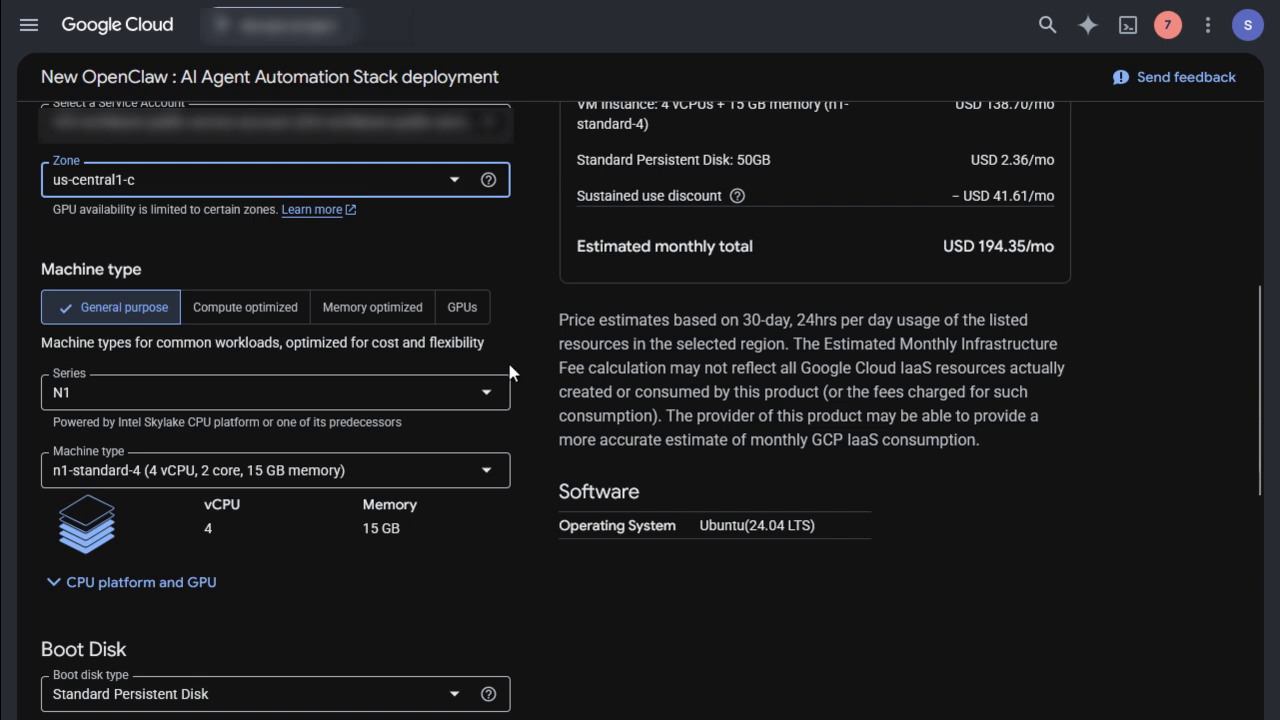
scroll(509, 366, down, 2)
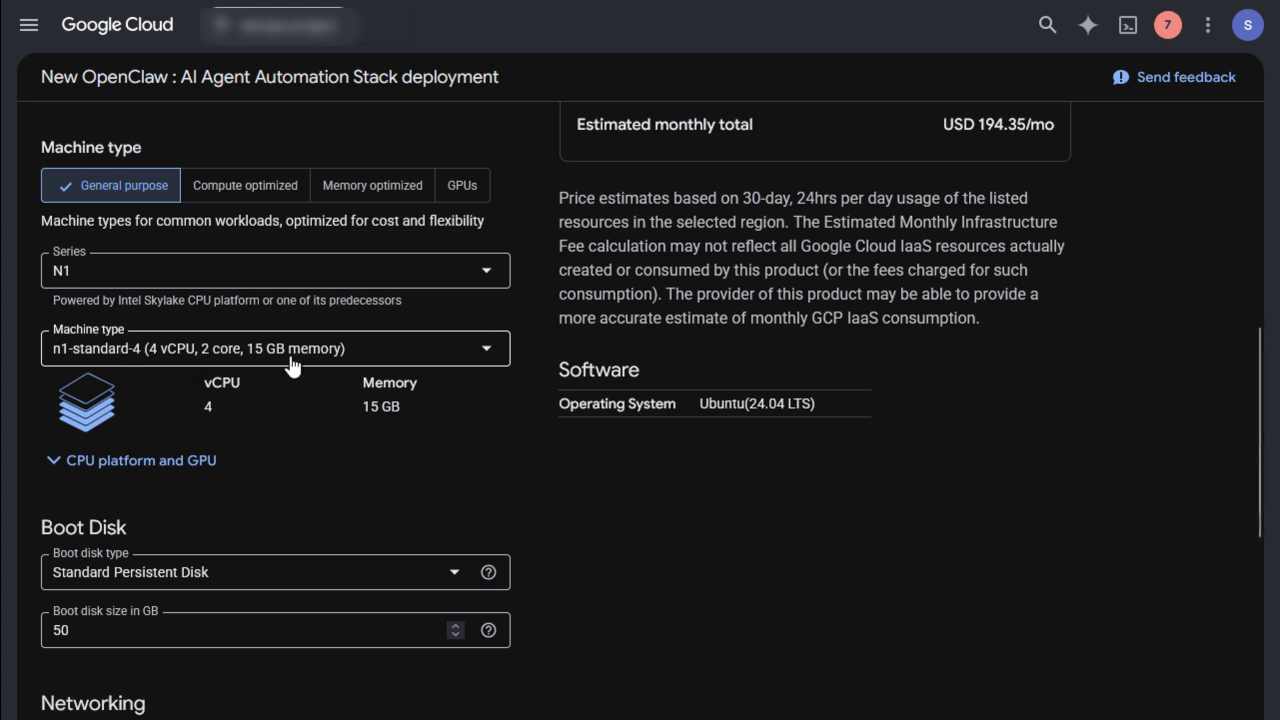
click(417, 349)
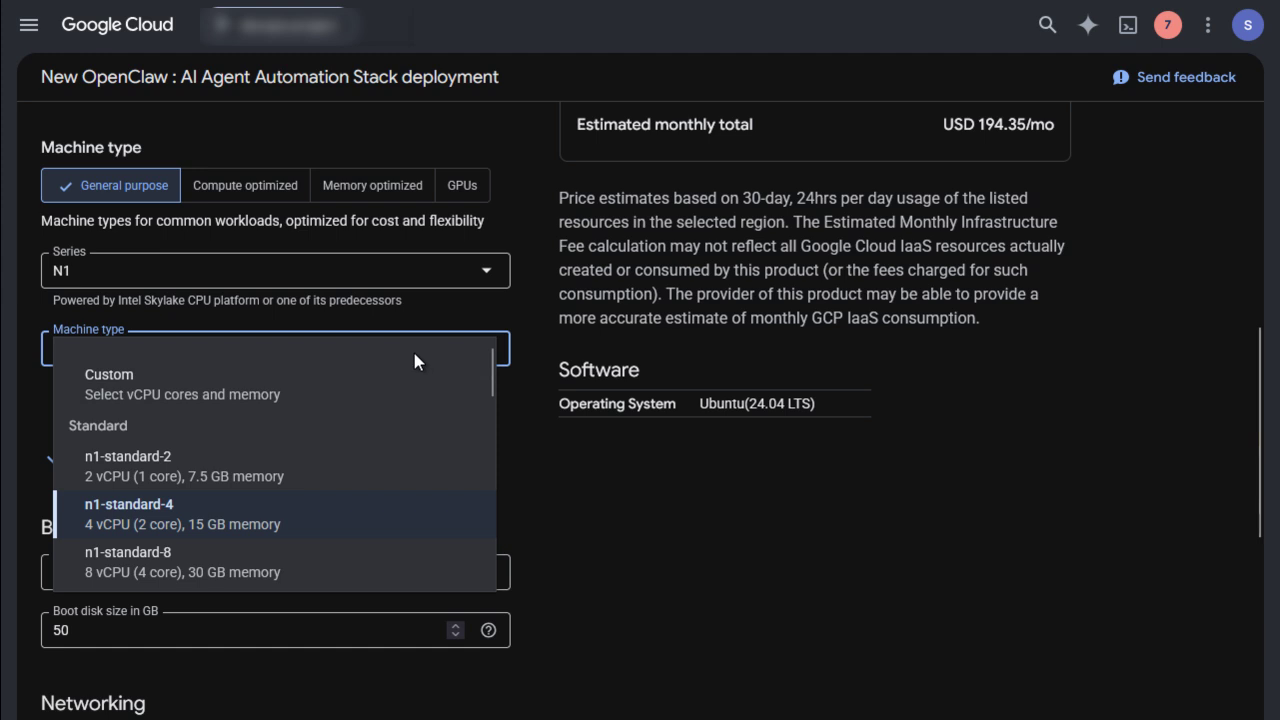
scroll(300, 543, down, 2)
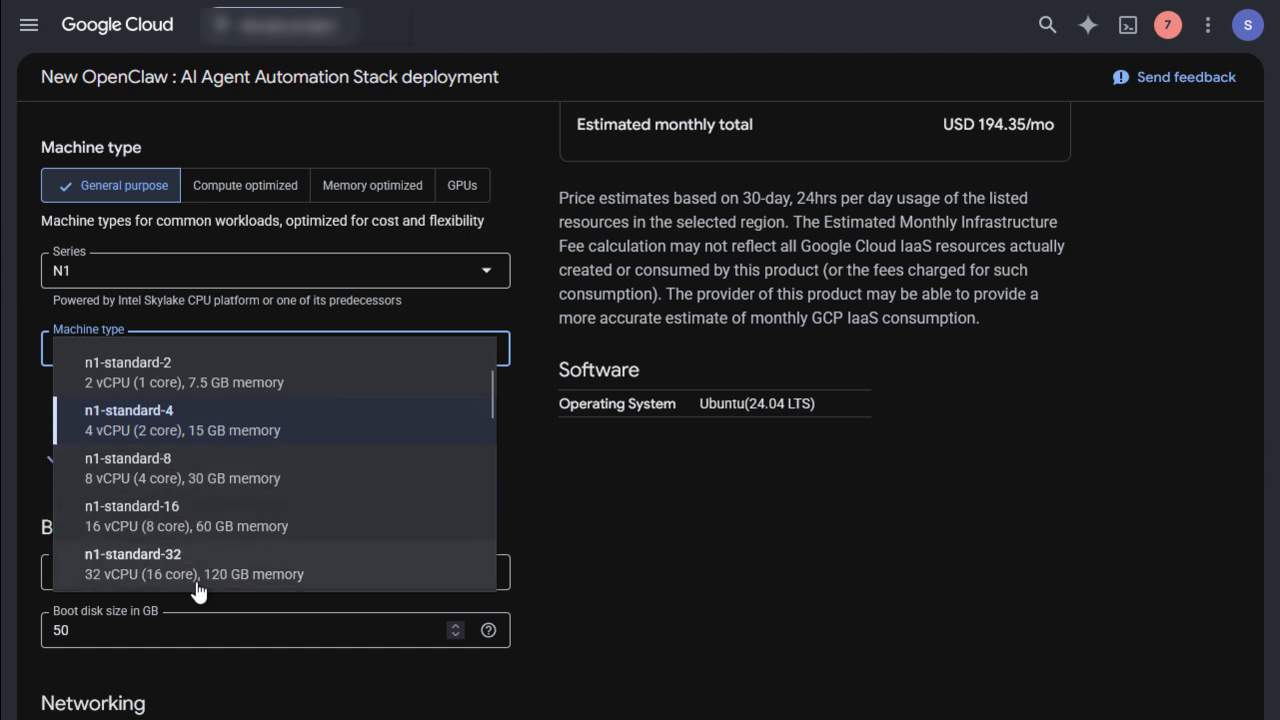
click(606, 552)
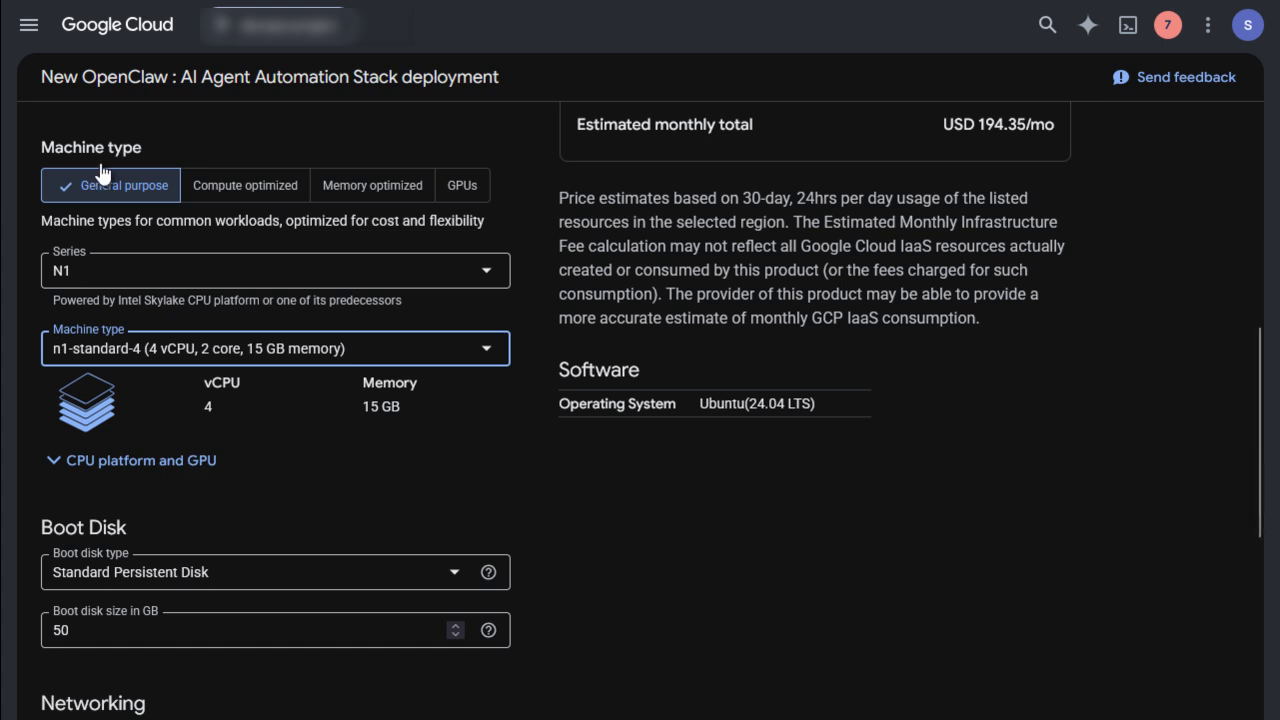
- Switch the machine configuration to GPUs with one NVIDIA T4 and review the GPU machine types
click(472, 200)
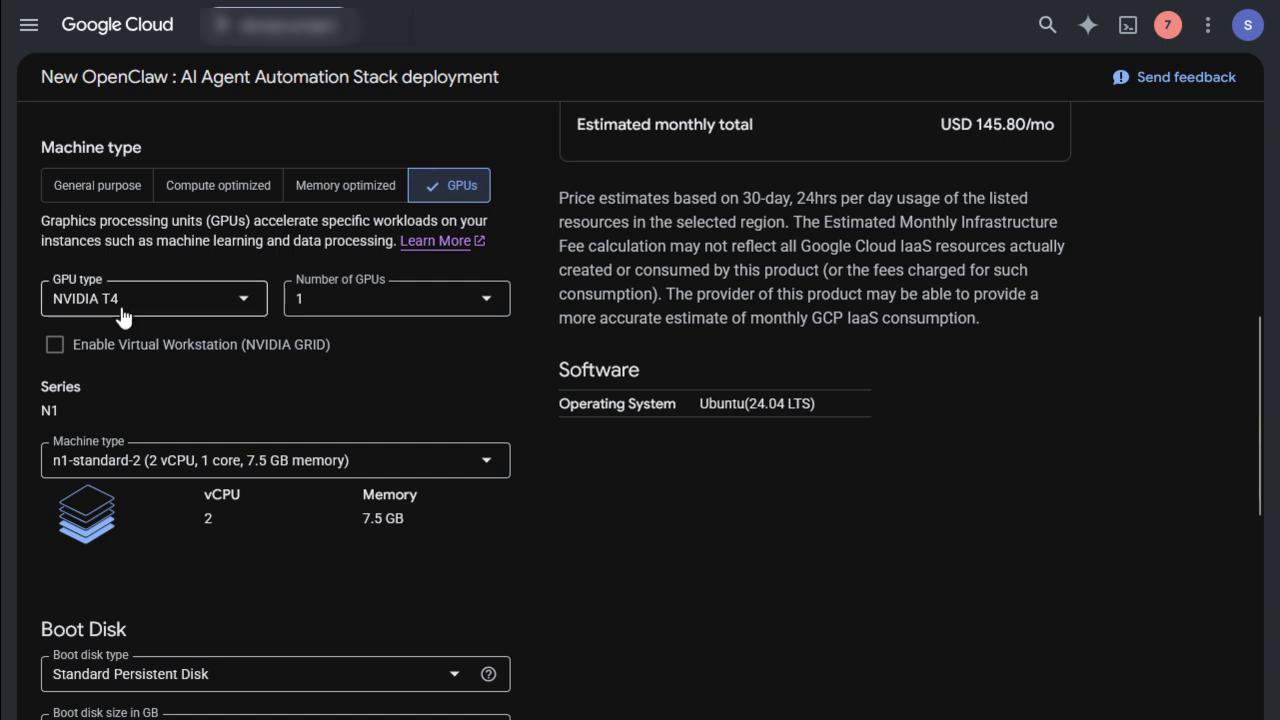
click(182, 316)
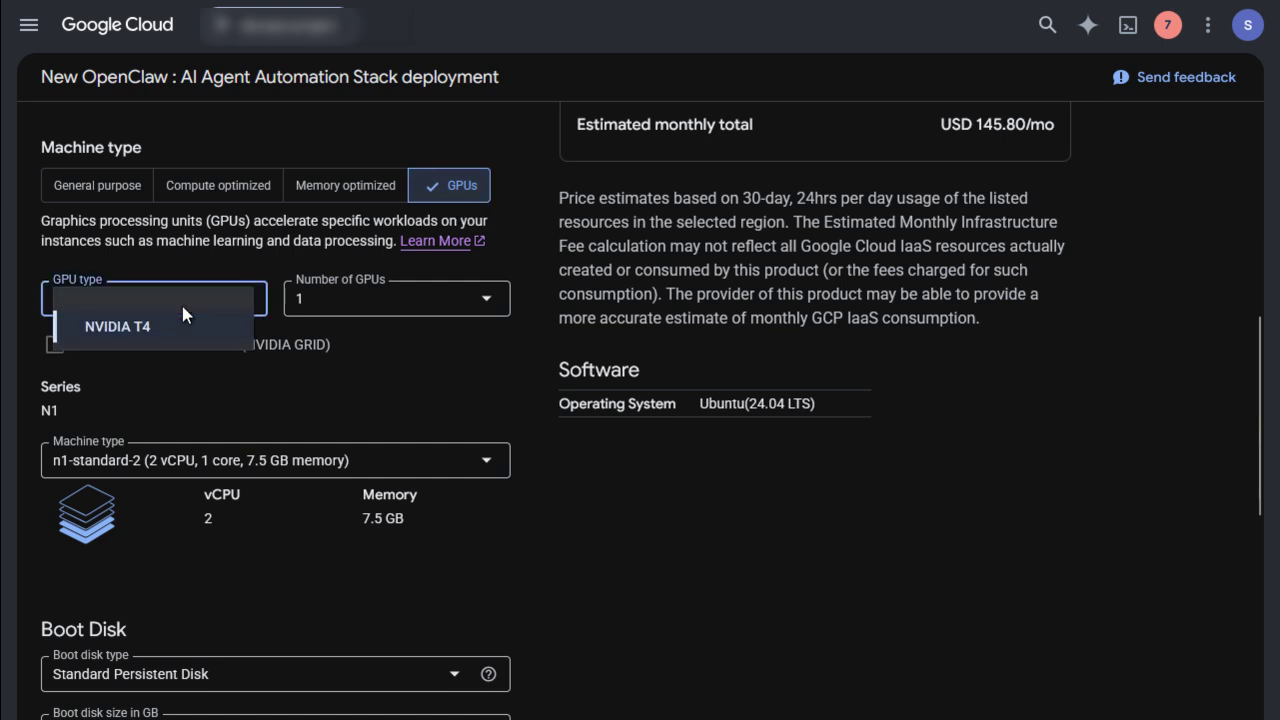
click(148, 338)
mouse_move(229, 343)
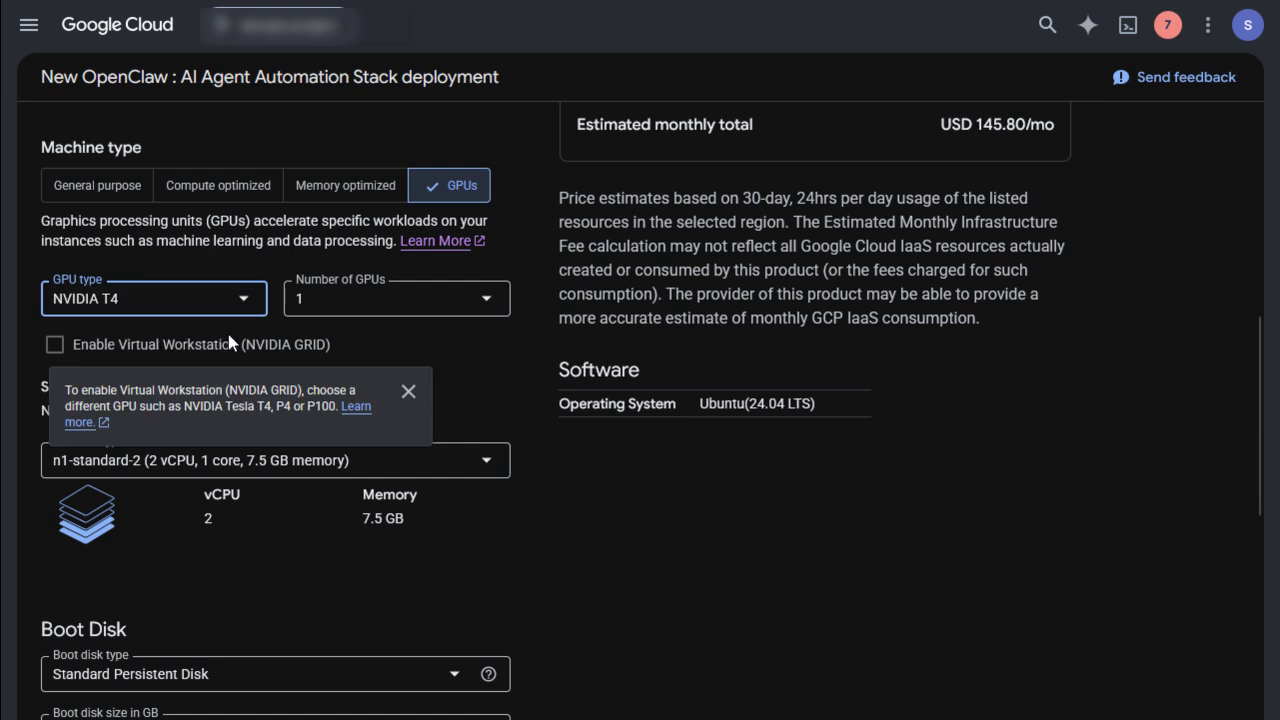
click(368, 322)
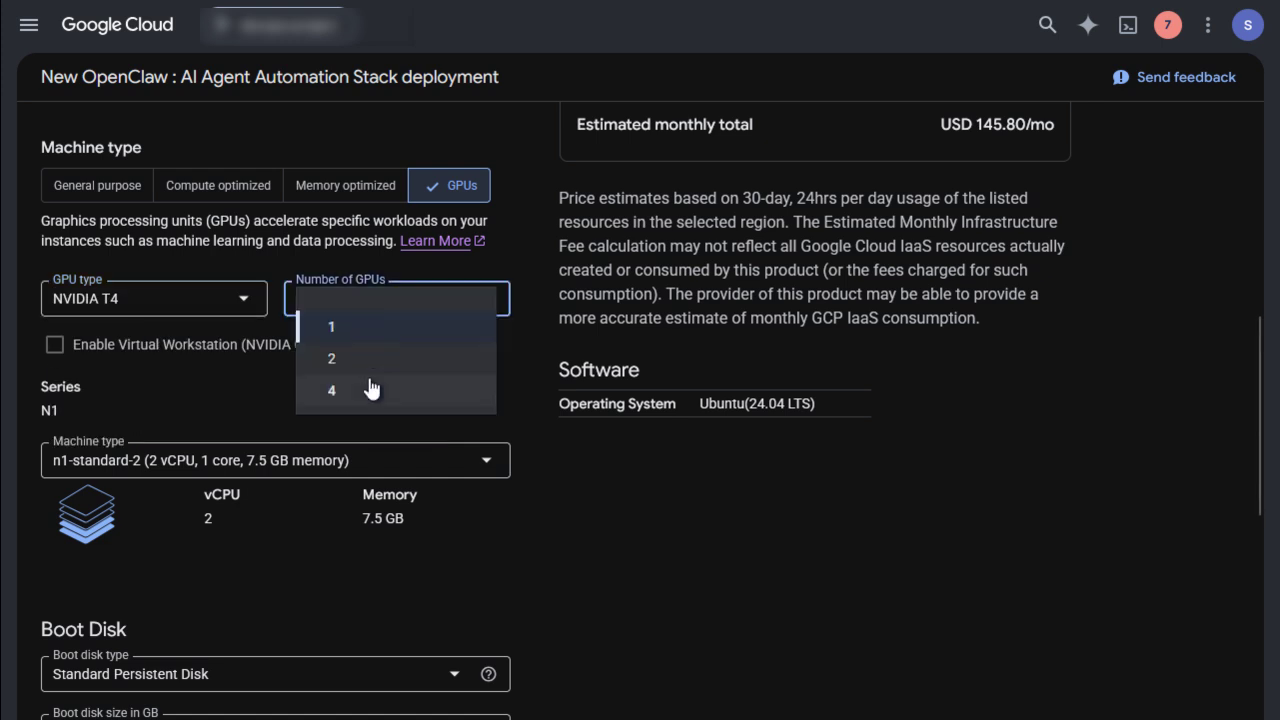
click(348, 330)
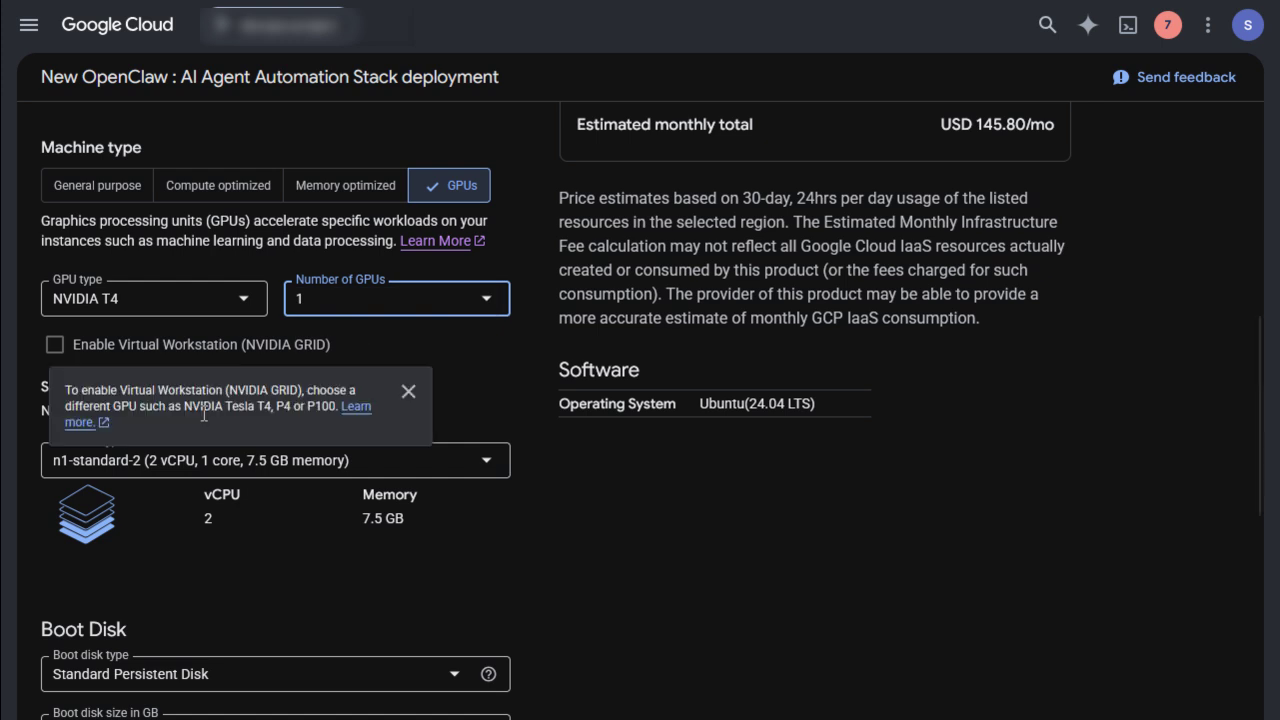
click(363, 468)
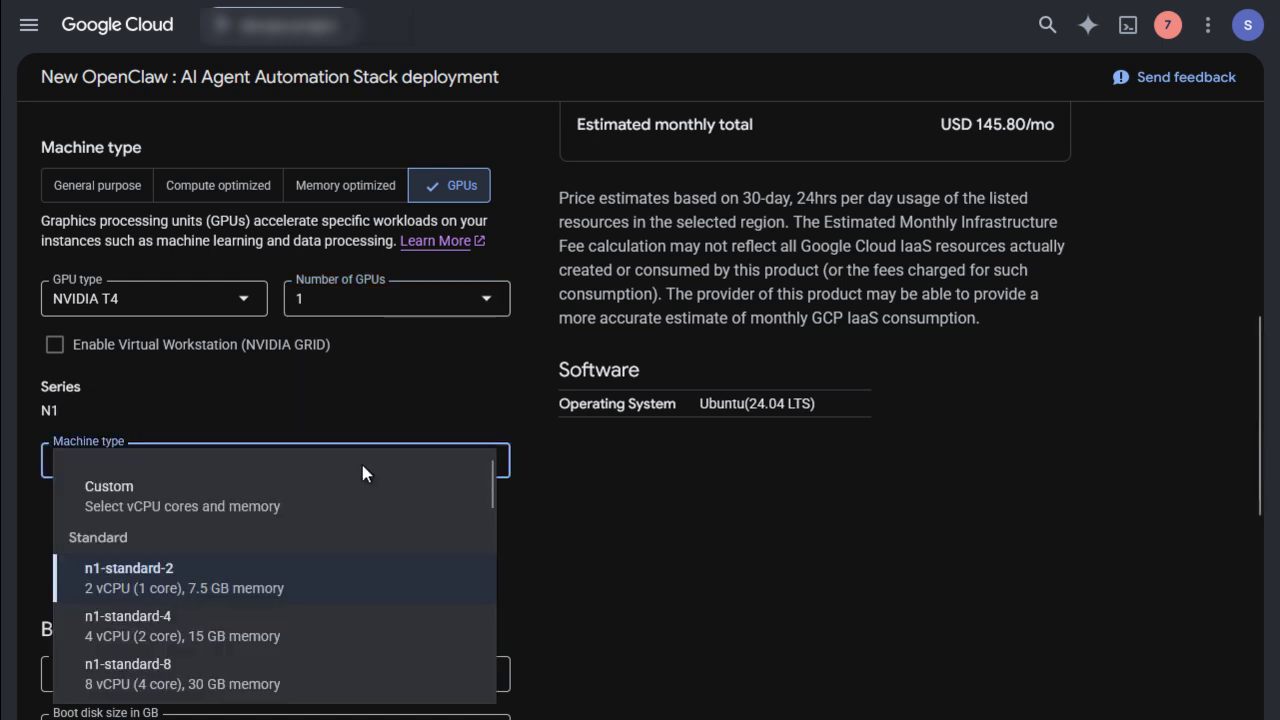
click(561, 581)
scroll(561, 581, up, 1)
- Return the machine configuration to General purpose and set the series to E2
click(97, 318)
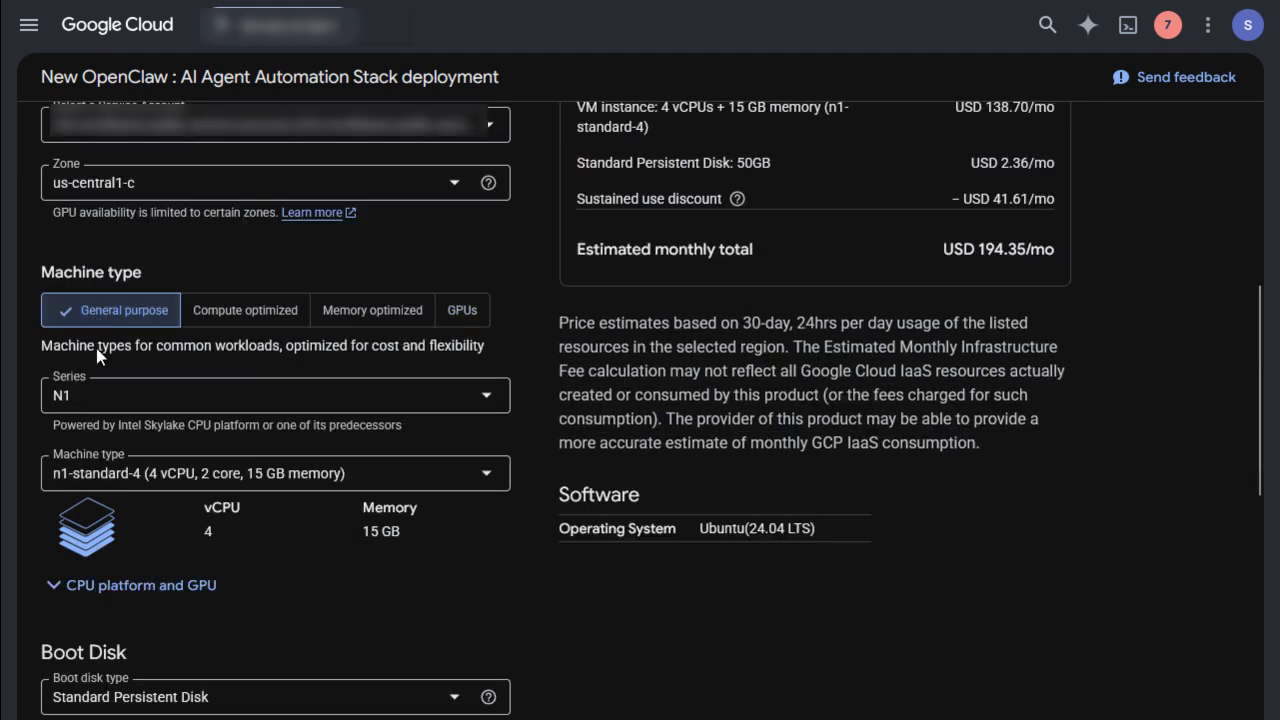
click(122, 396)
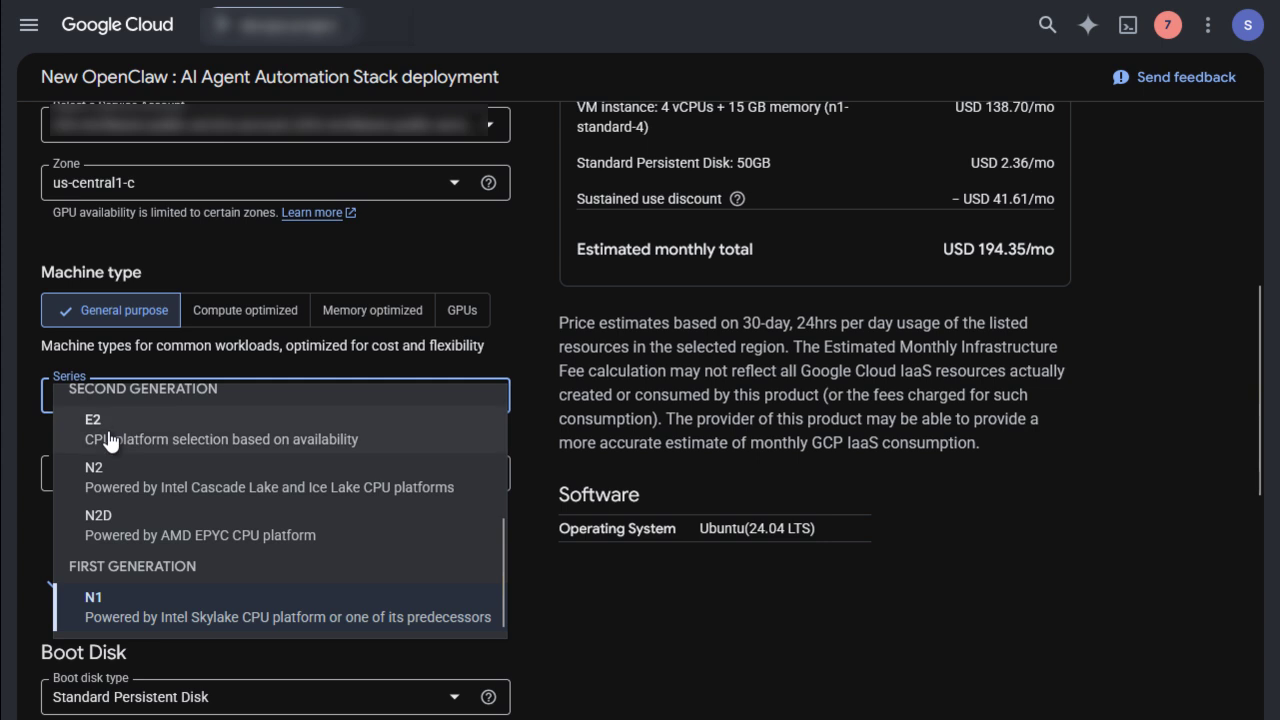
click(110, 440)
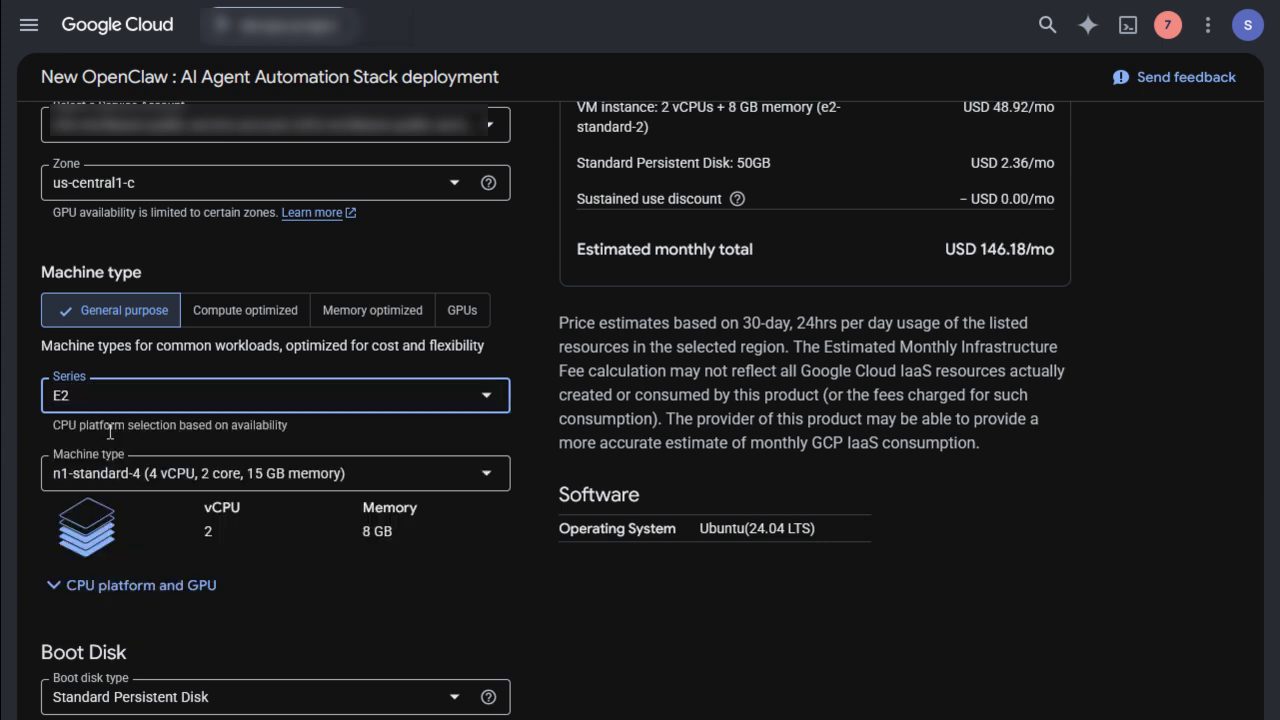
scroll(235, 524, down, 1)
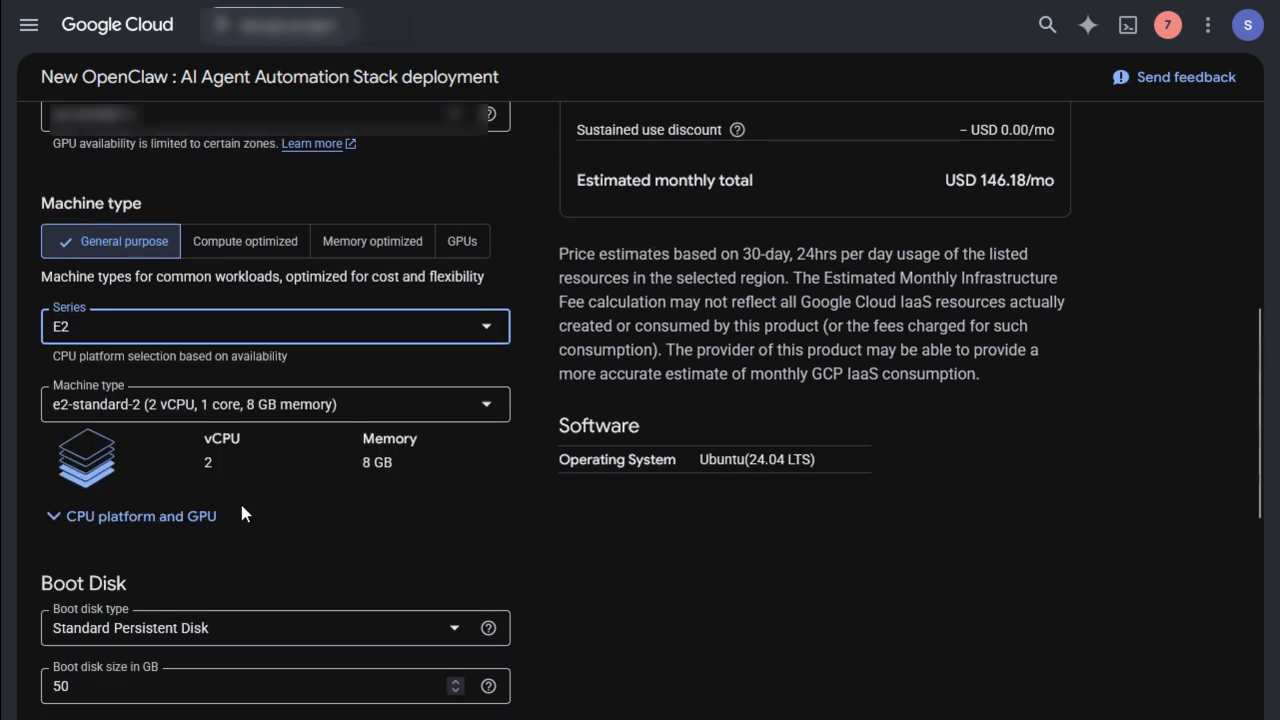
- Switch the machine configuration to GPUs and look through the available N1 standard, high-memory and high-CPU machine types
click(464, 242)
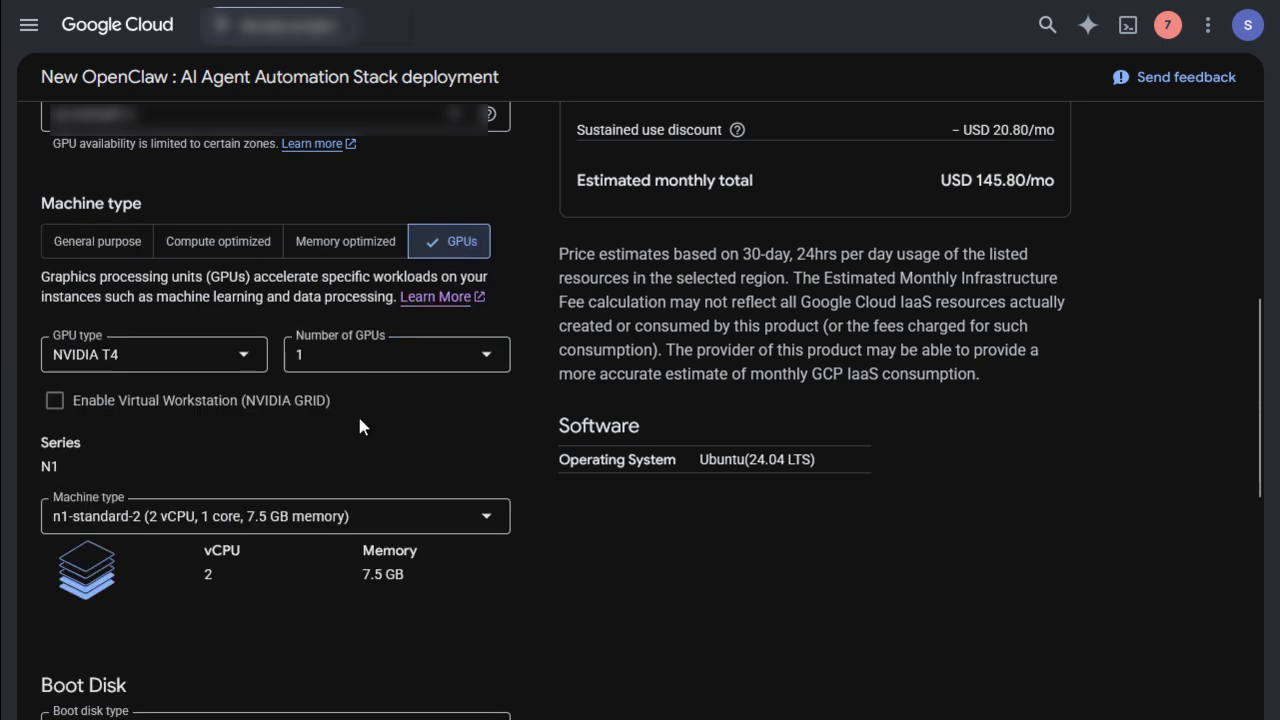
scroll(362, 433, down, 1)
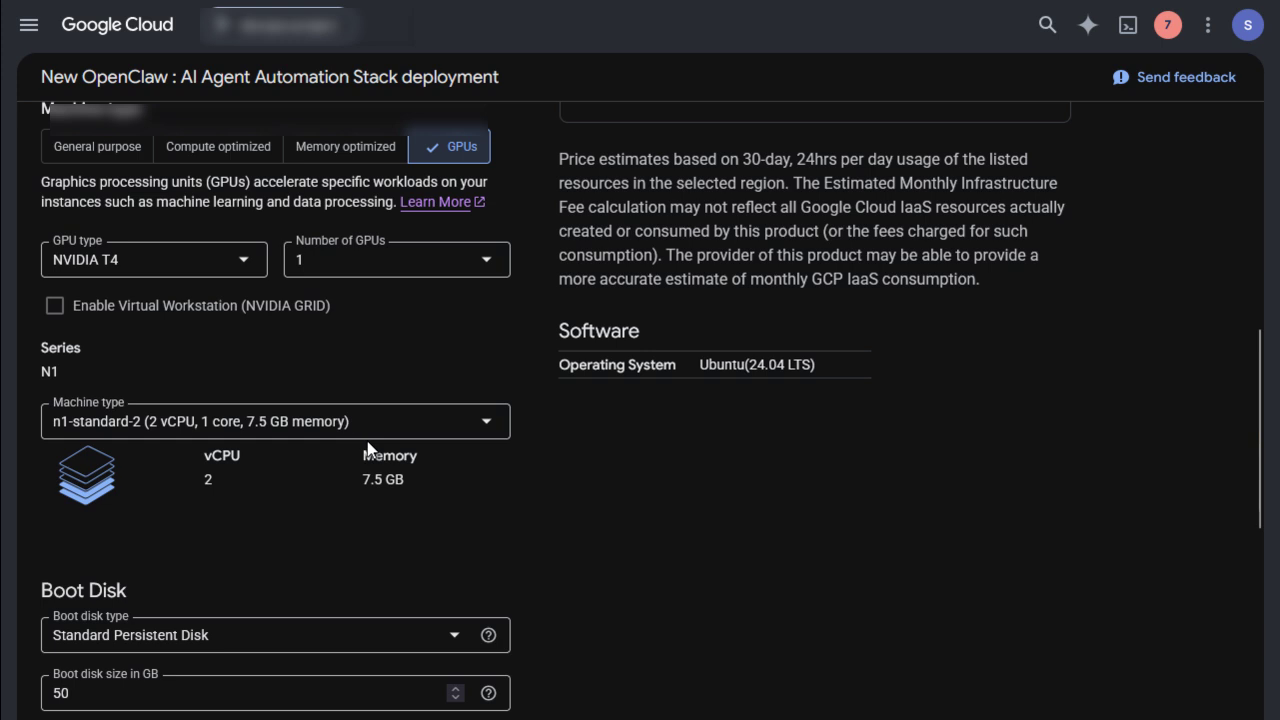
click(371, 436)
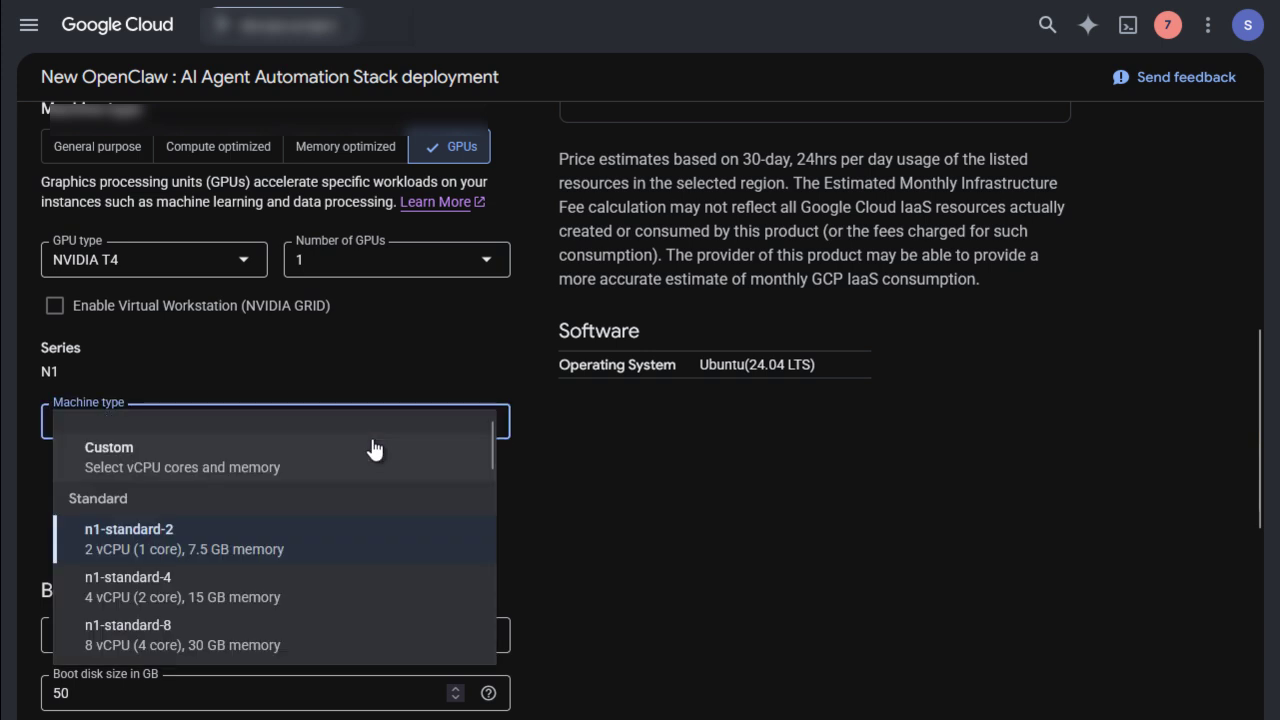
scroll(286, 597, down, 3)
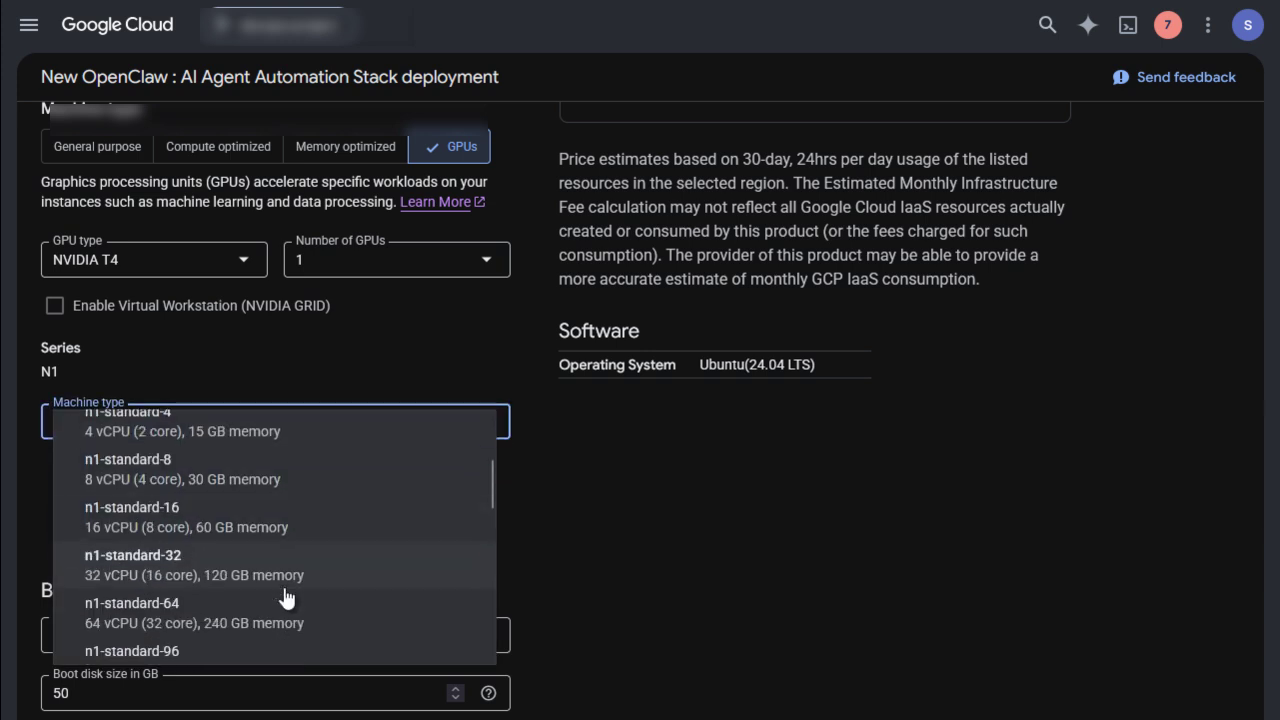
scroll(285, 597, down, 5)
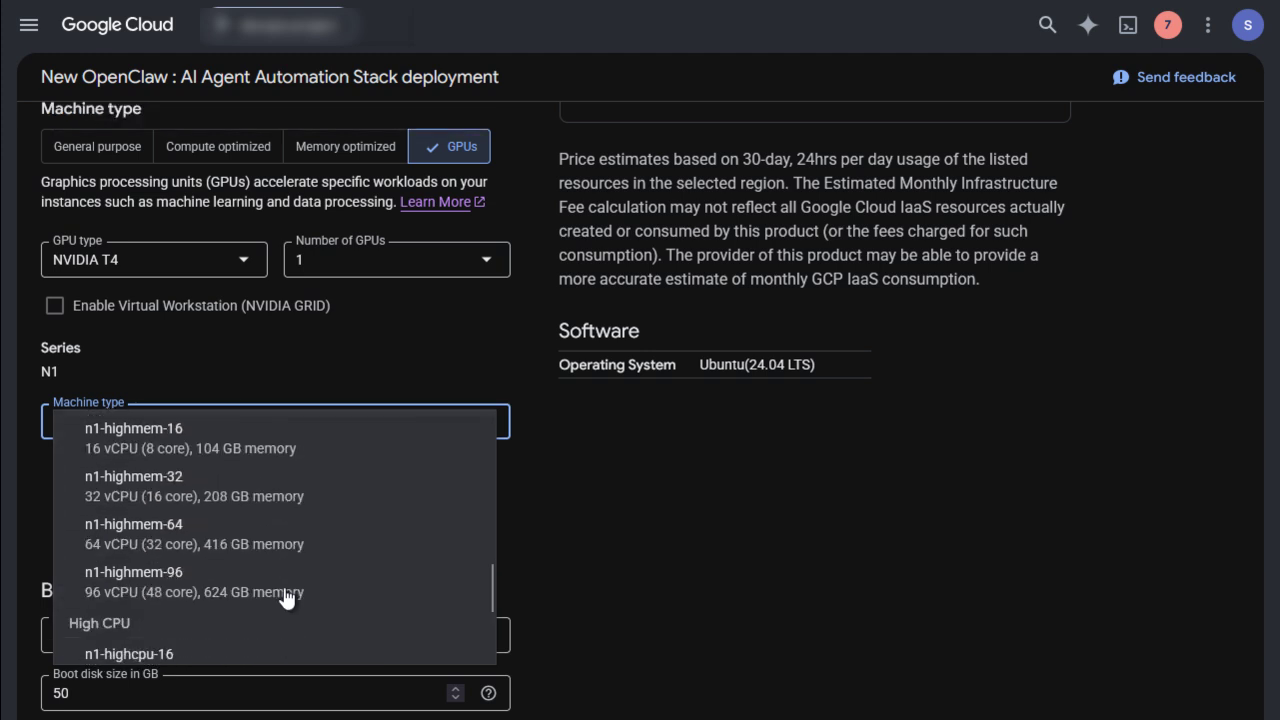
scroll(284, 596, down, 2)
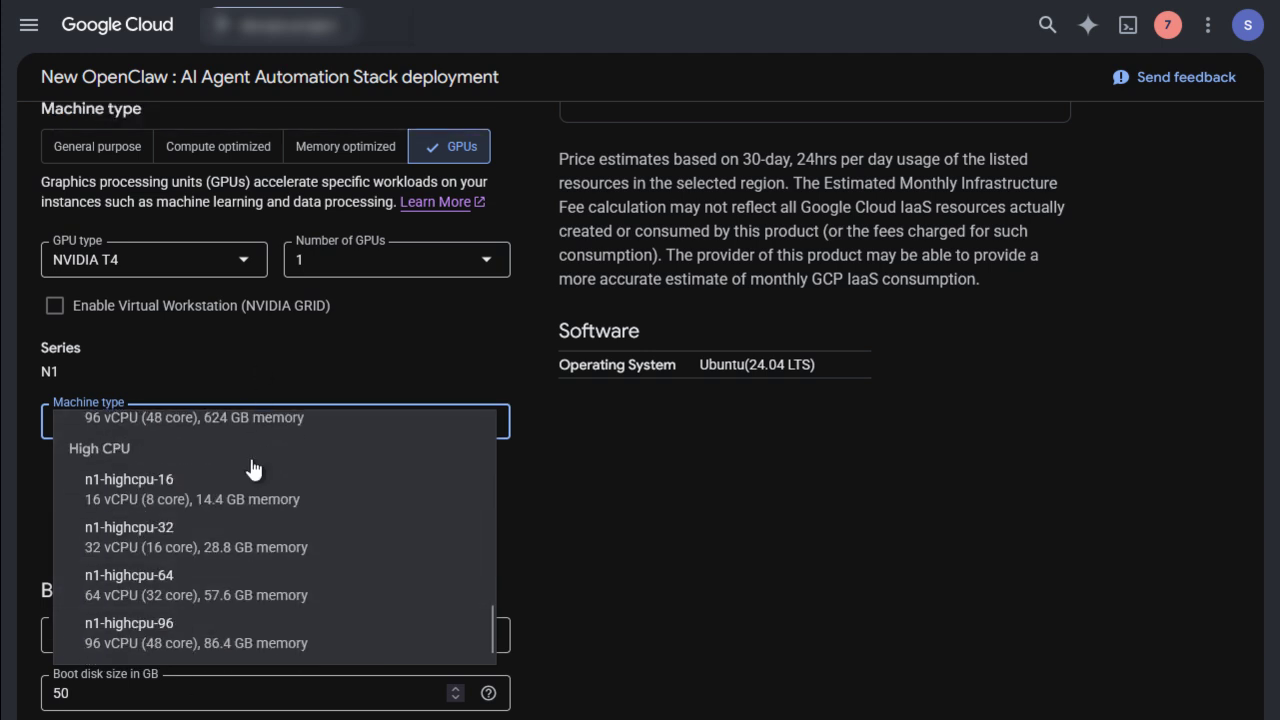
click(403, 333)
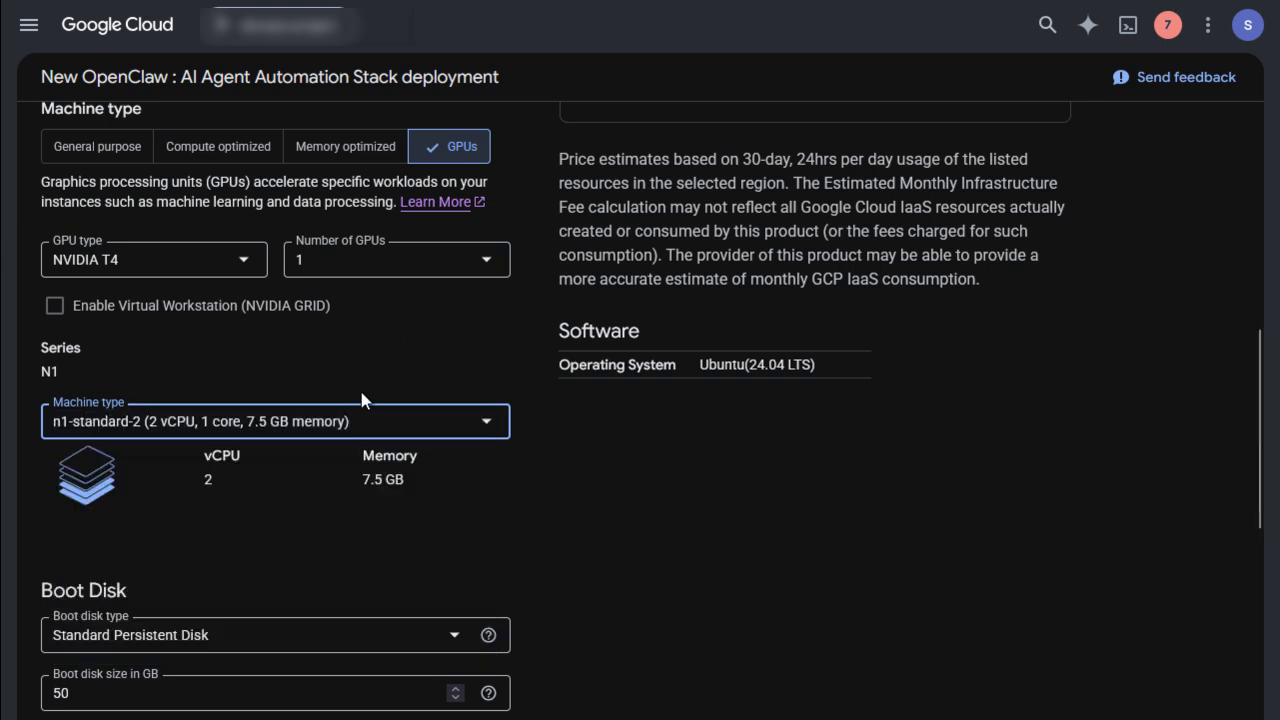
scroll(362, 396, up, 3)
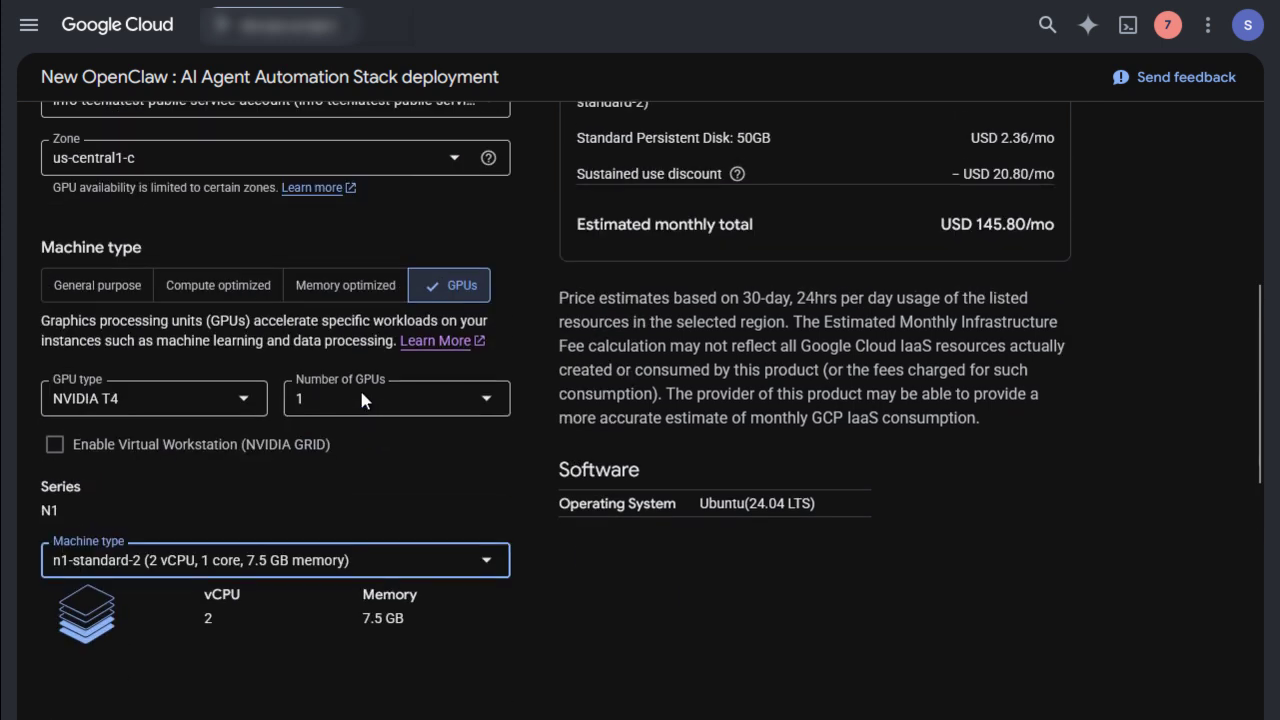
- Return the machine configuration to General purpose and check the machine type together with the boot disk type and size
click(89, 297)
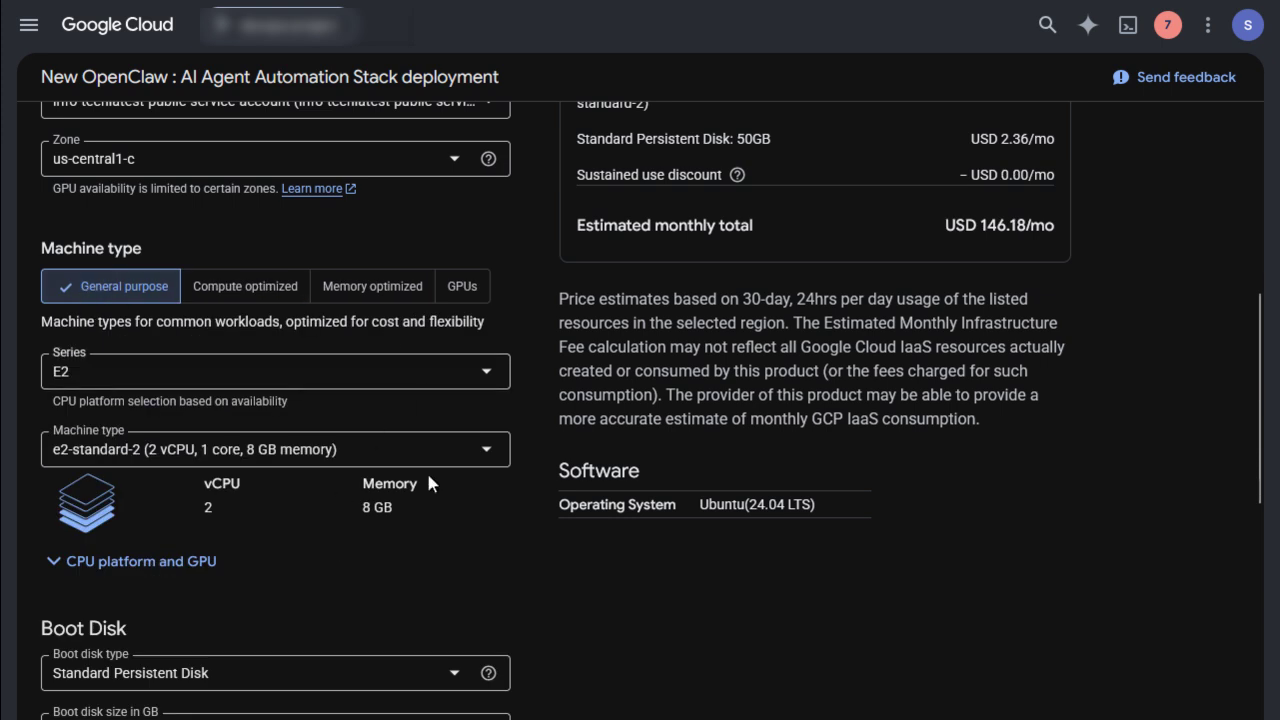
scroll(391, 585, down, 1)
scroll(391, 588, down, 2)
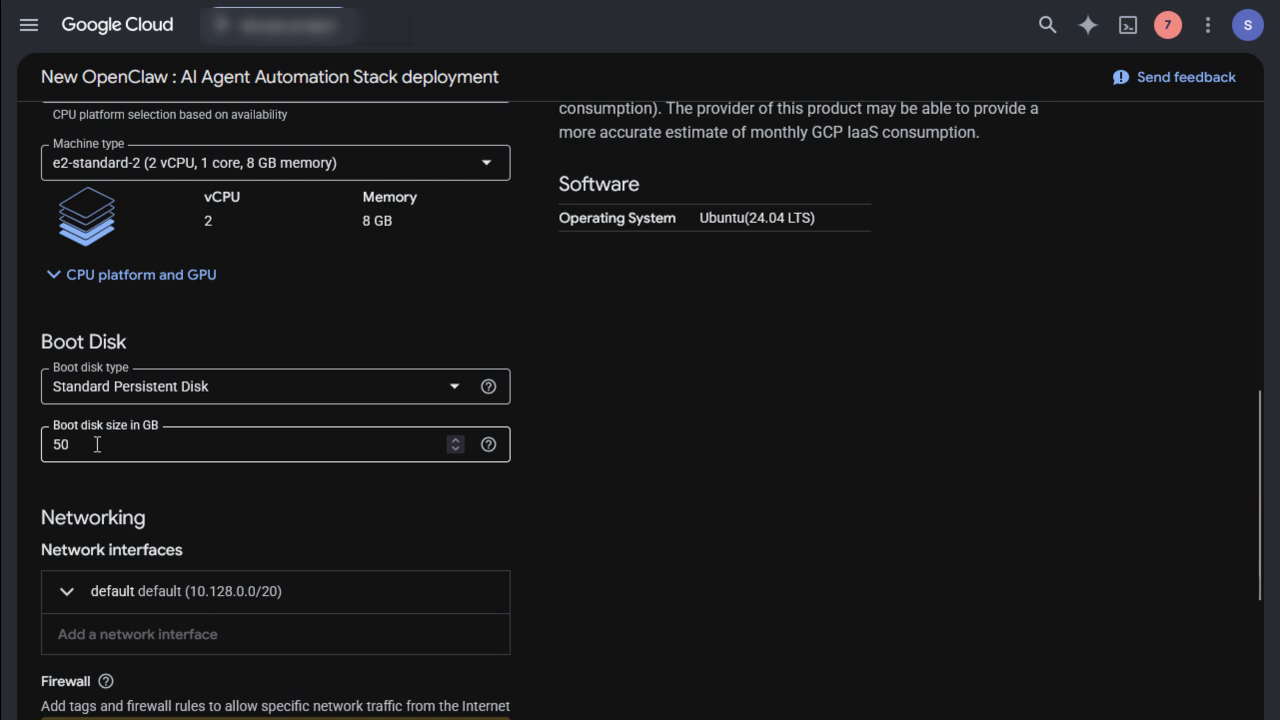
drag(97, 444, 40, 448)
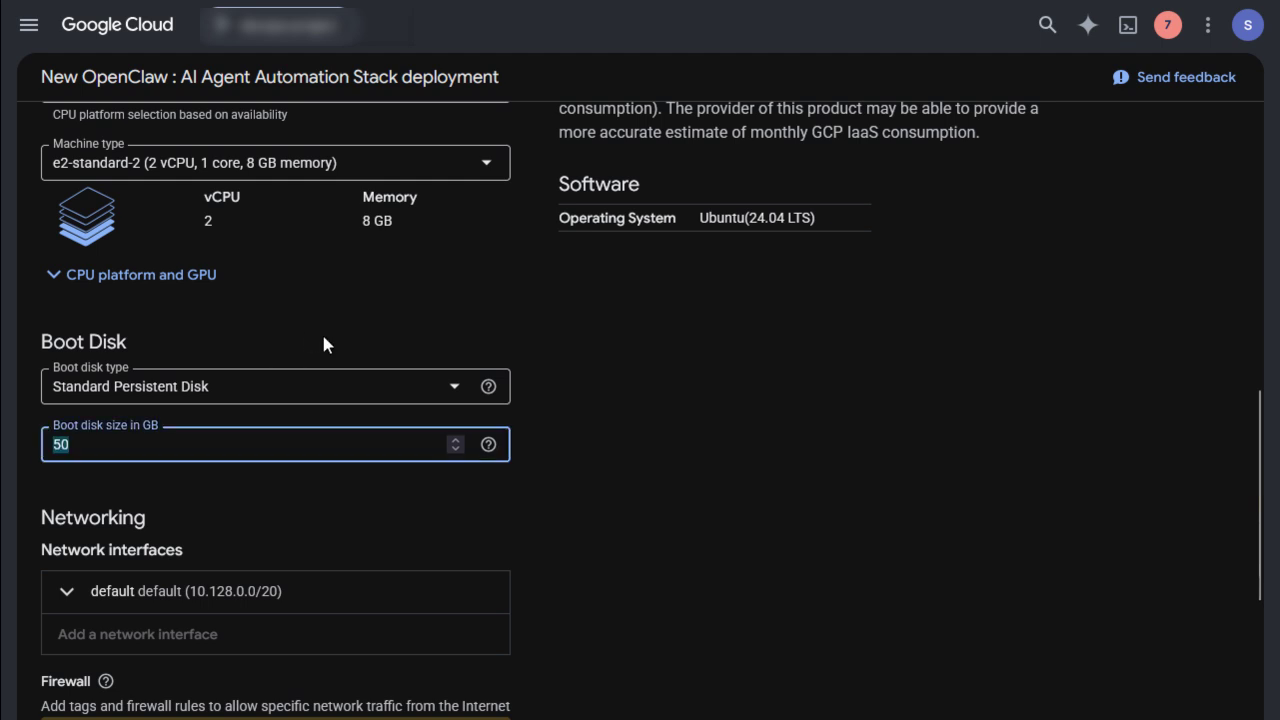
scroll(323, 345, up, 2)
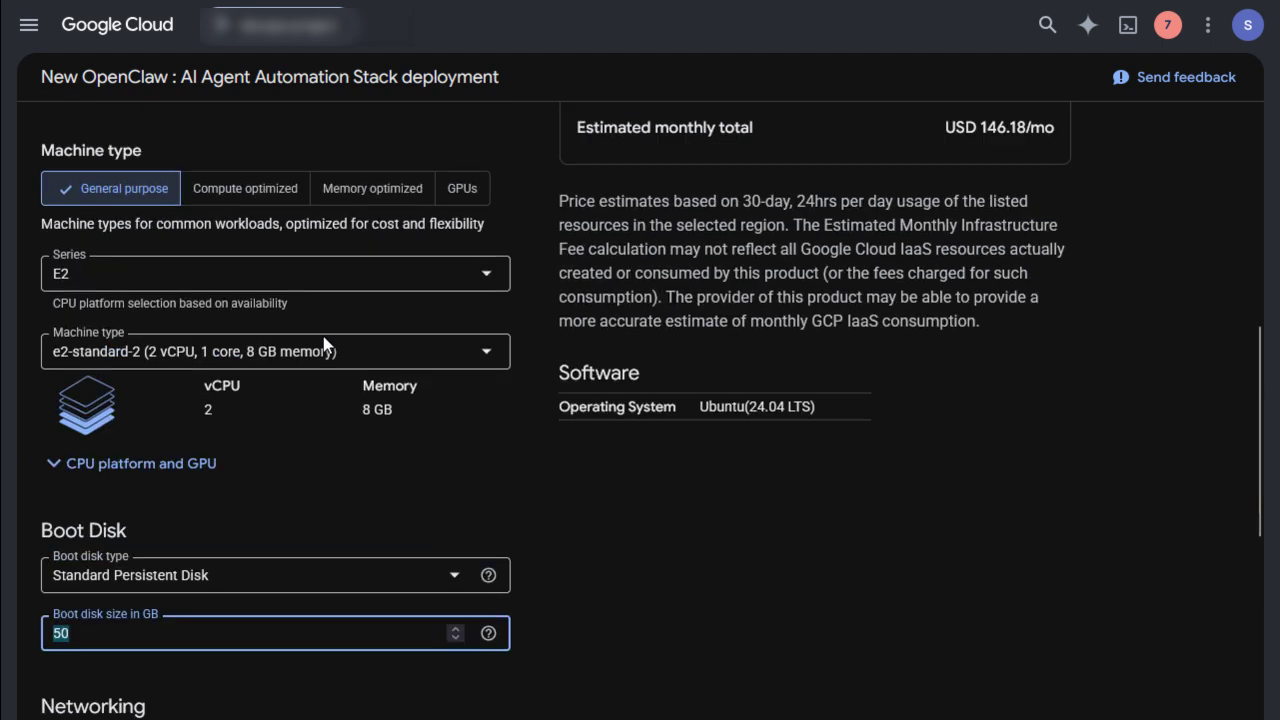
scroll(392, 560, down, 4)
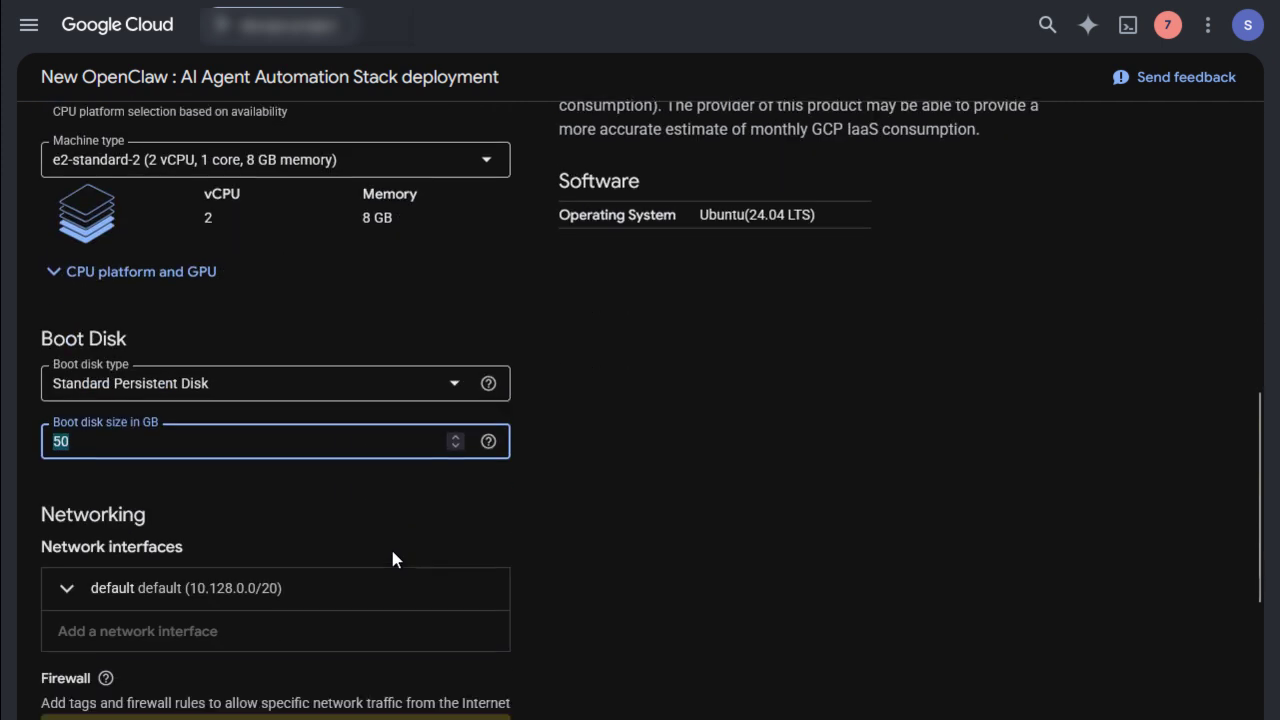
- Set the firewall source IP ranges for TCP port 22, TCP port 3389 and HTTPS traffic to 0.0.0.0/0
scroll(393, 550, down, 3)
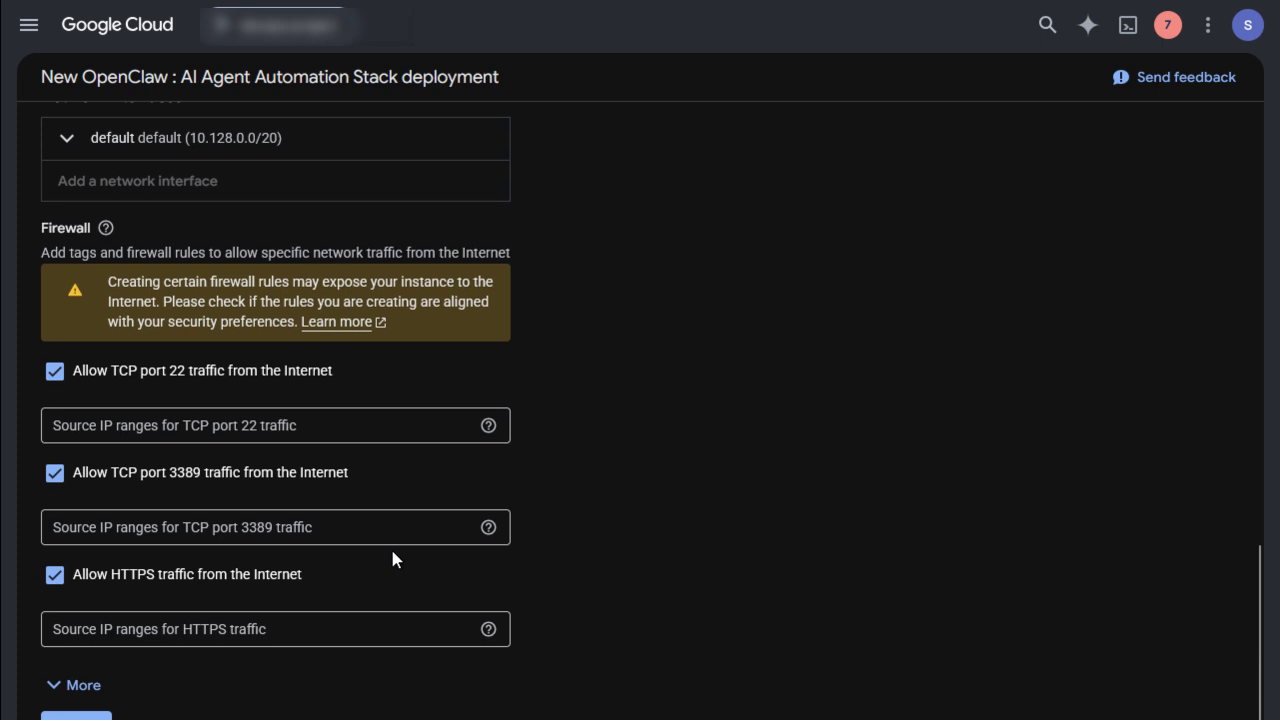
click(185, 432)
text(0)
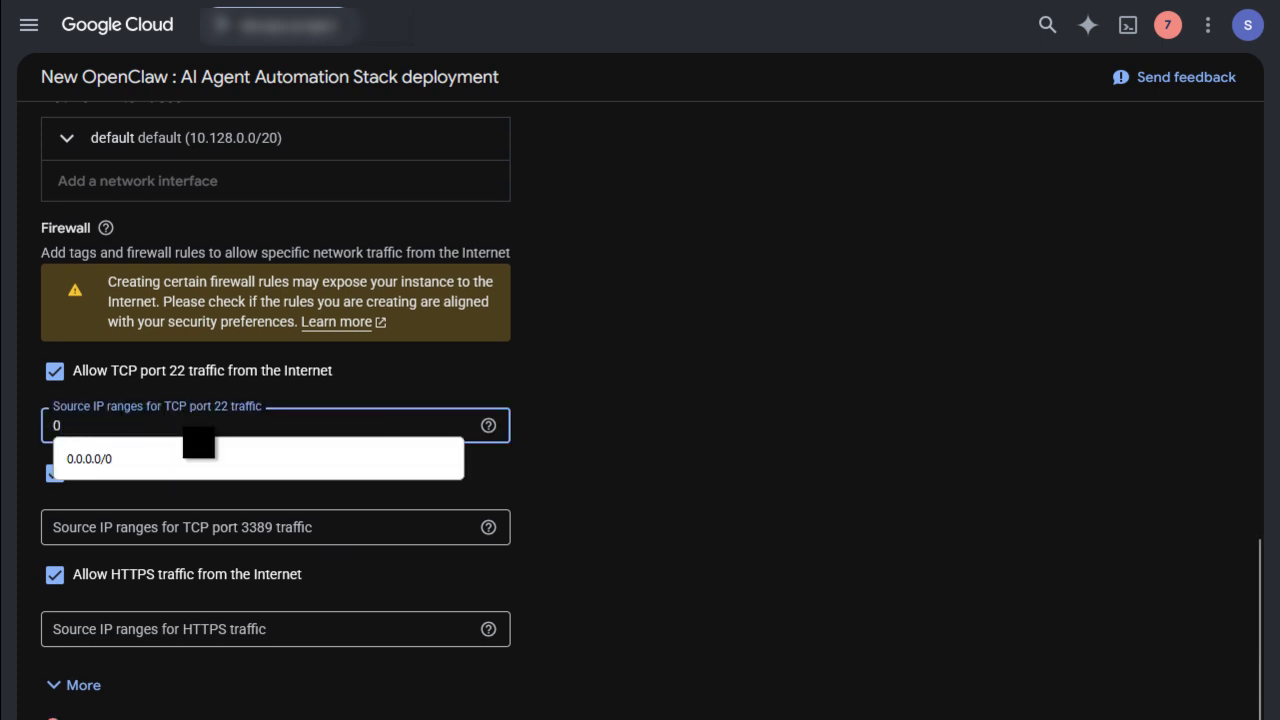
click(100, 460)
click(105, 534)
click(104, 532)
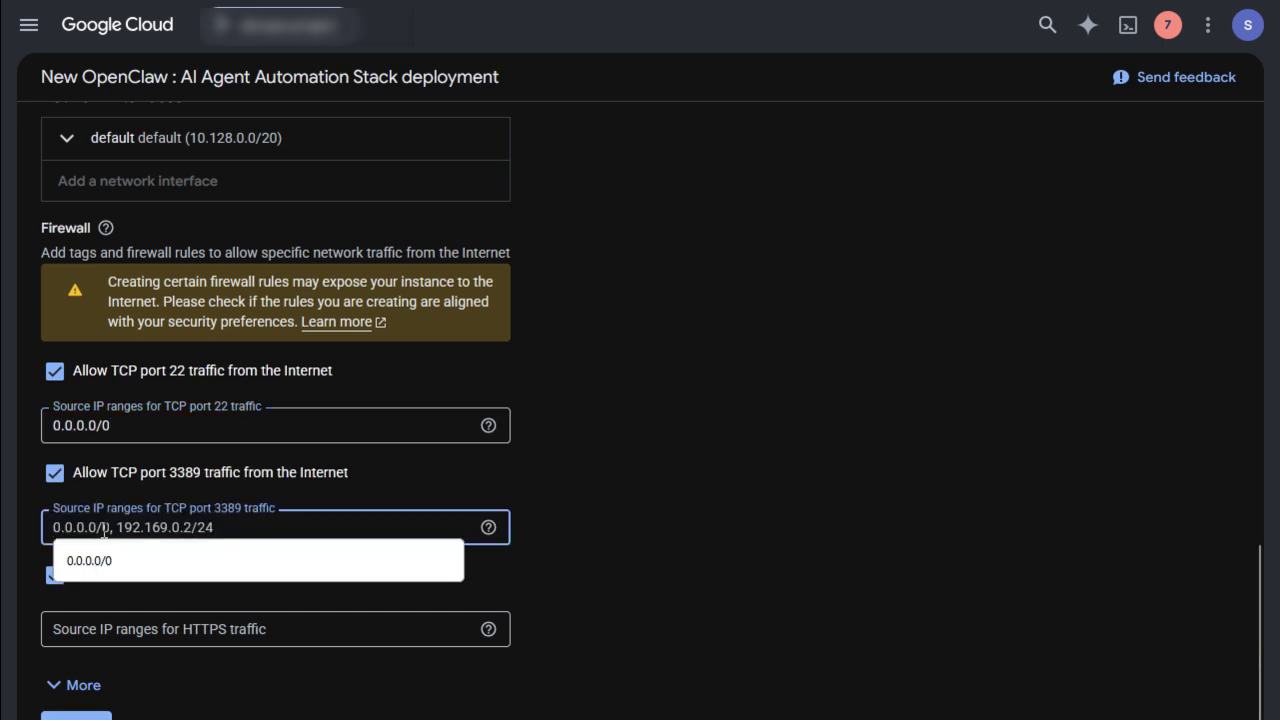
click(99, 560)
click(92, 638)
text(0)
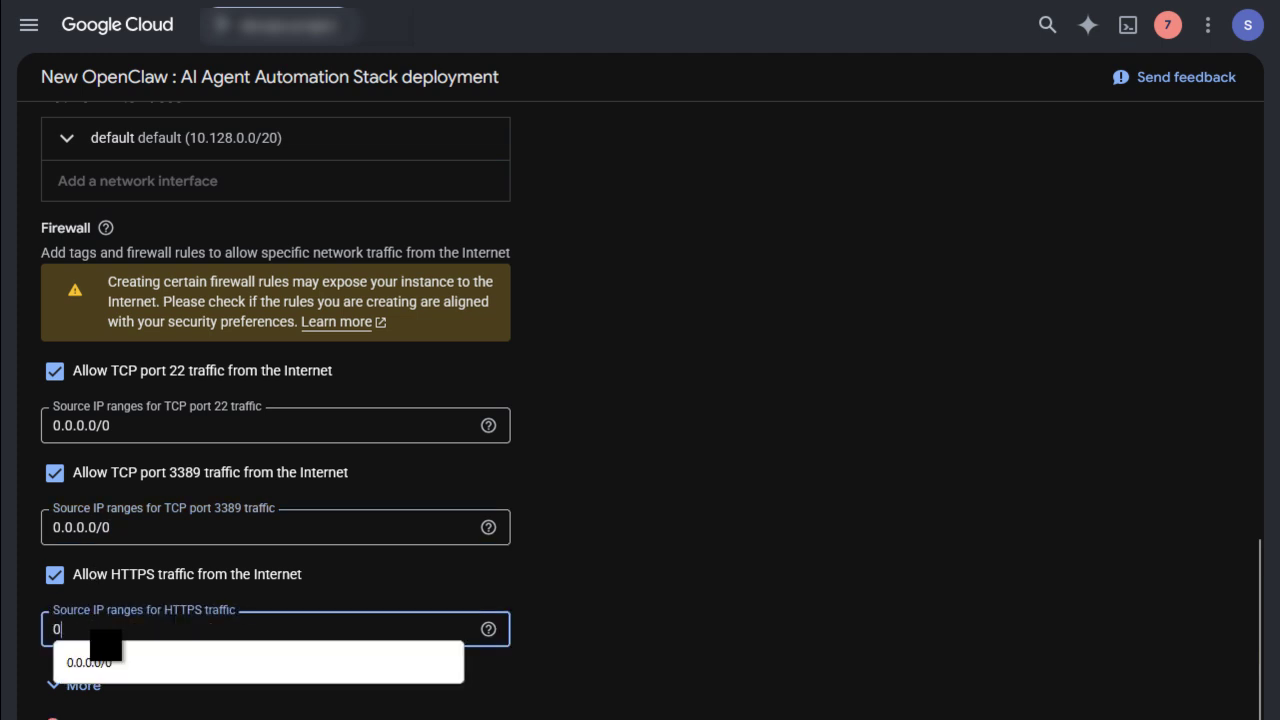
click(101, 665)
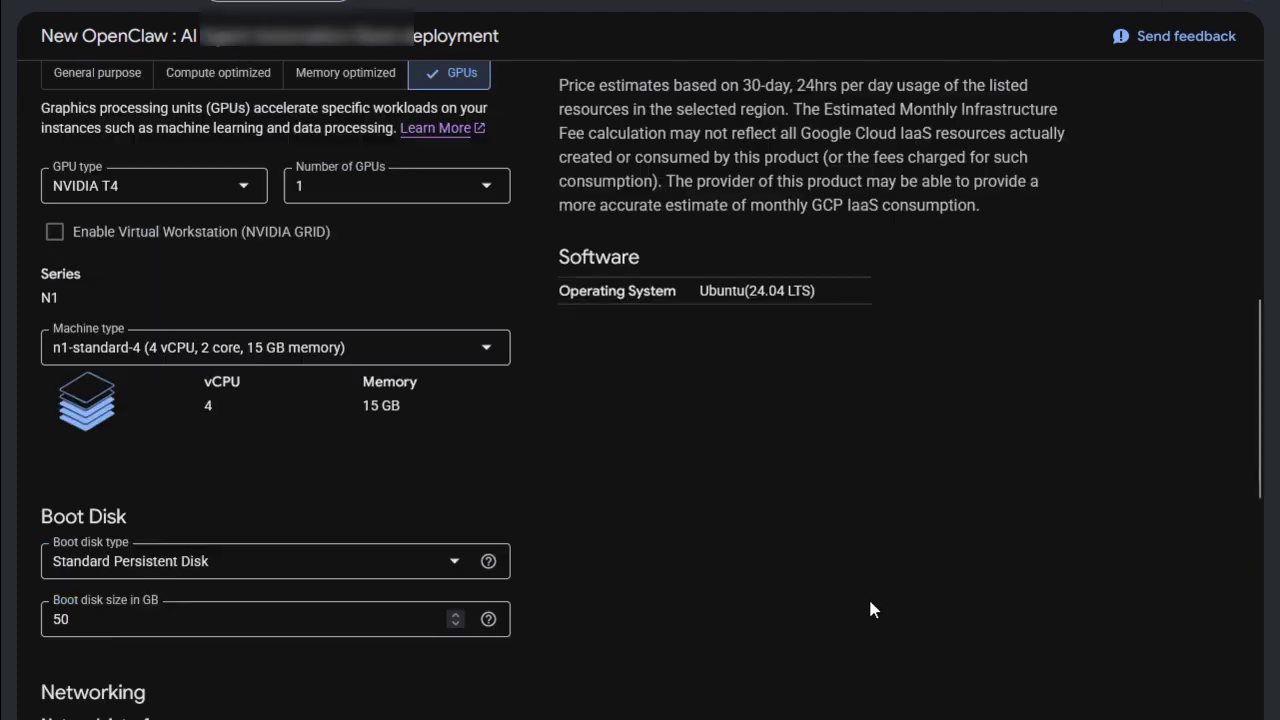
- Review the completed boot disk, networking and firewall settings and deploy the OpenClaw stack
scroll(870, 602, down, 5)
scroll(868, 609, down, 3)
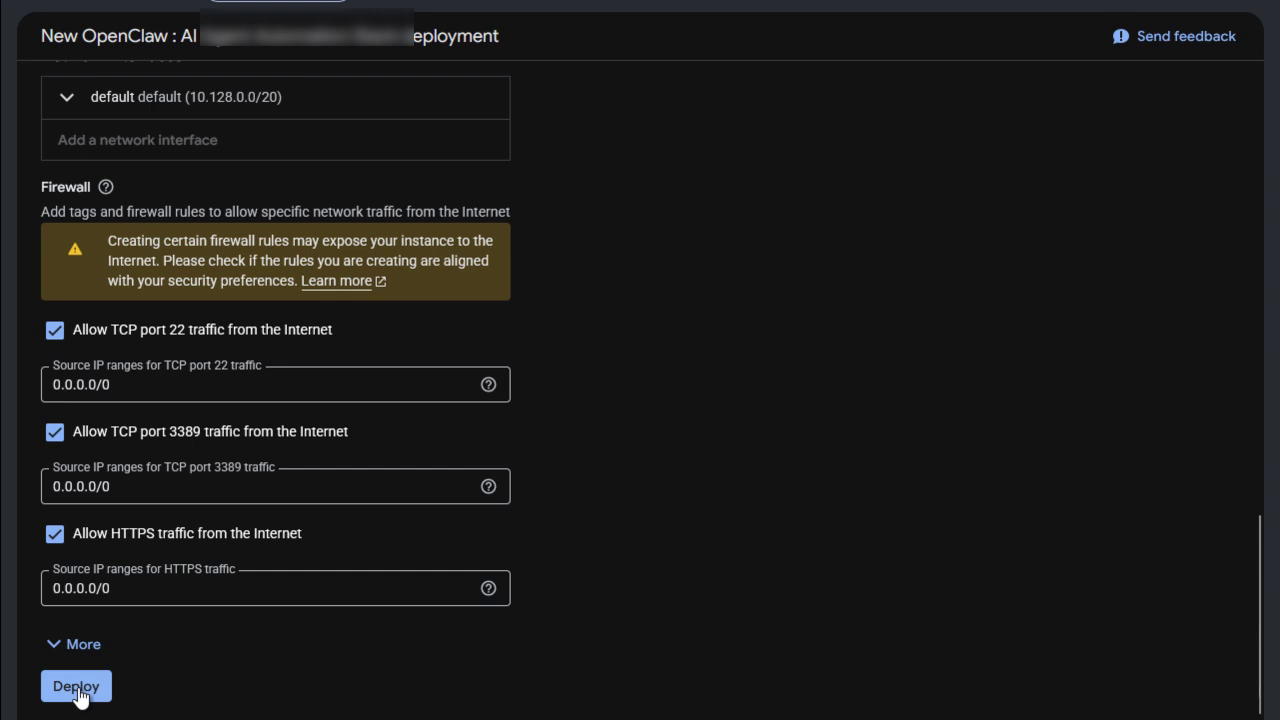
click(78, 690)
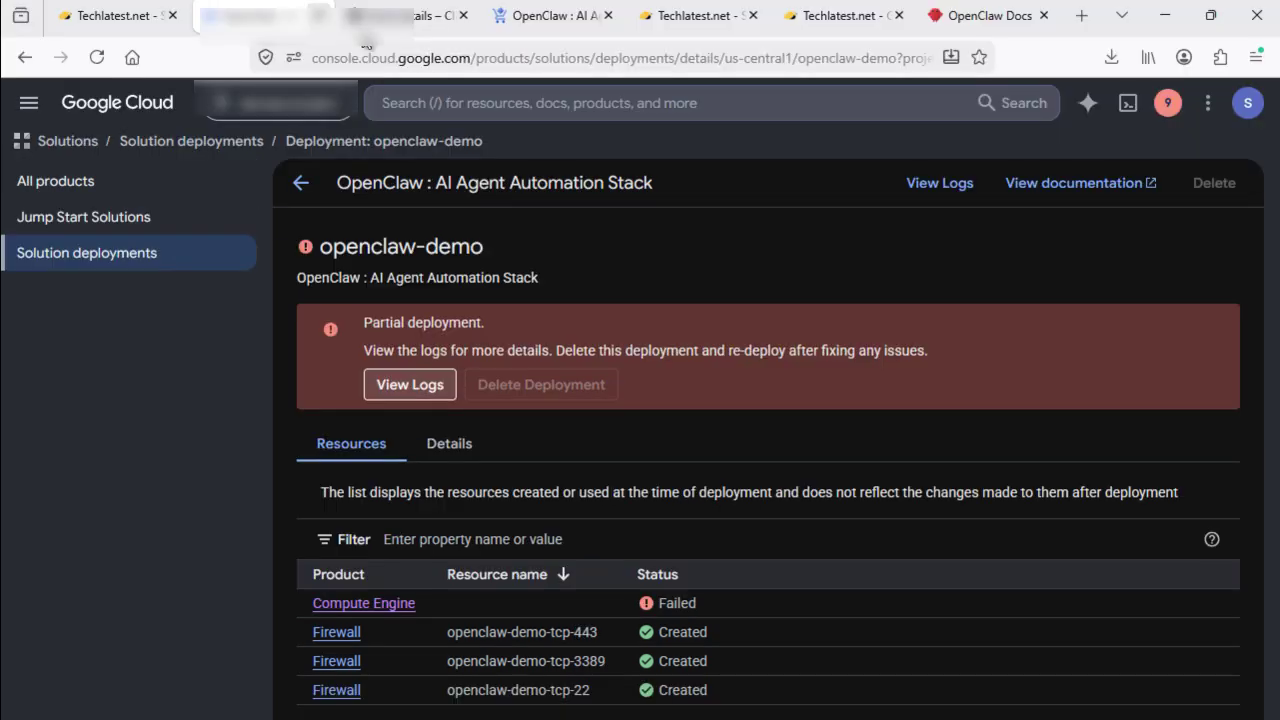
- Open the logs of the openclaw-demo deployment and read the full instance creation error in the build log
click(411, 306)
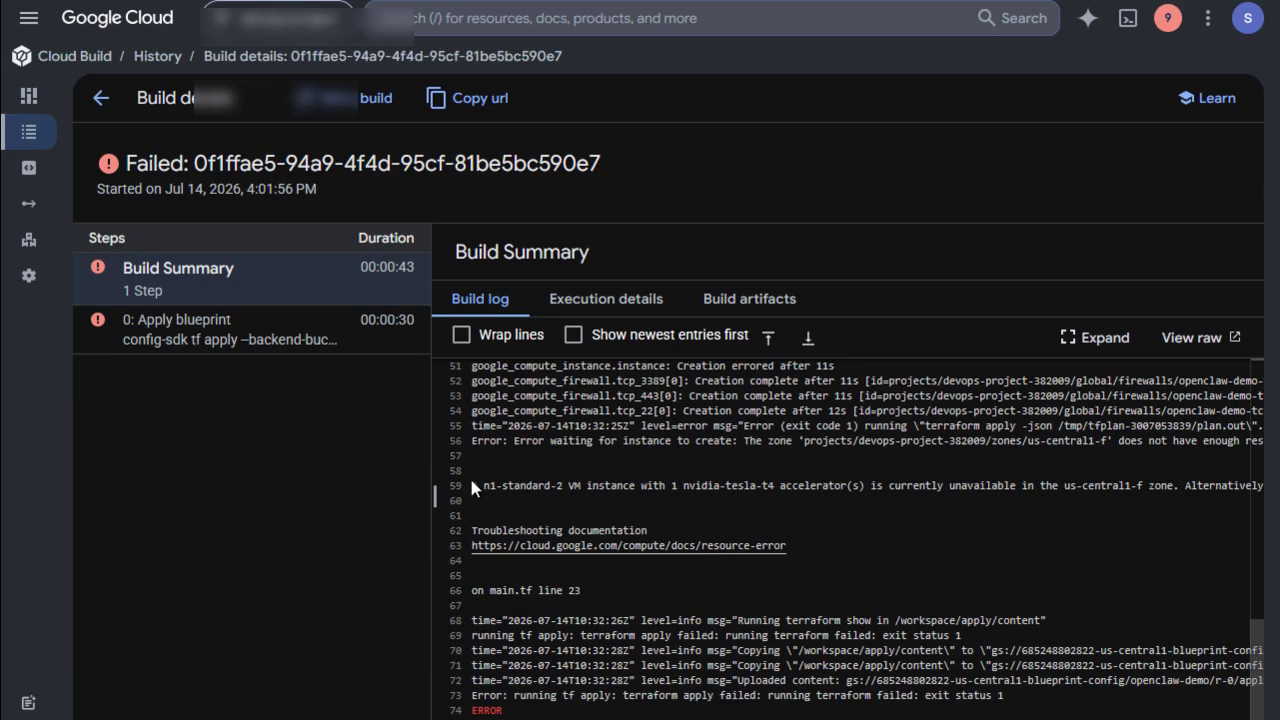
drag(470, 485, 1181, 489)
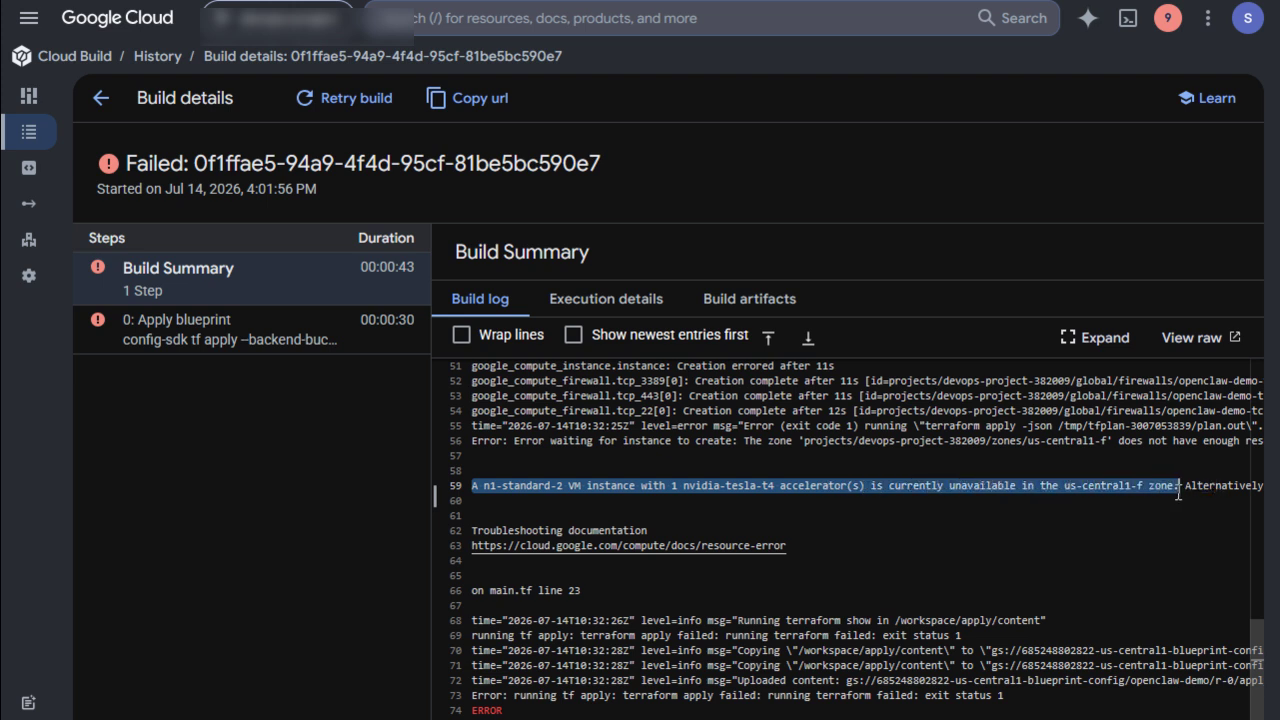
scroll(1119, 487, right, 10)
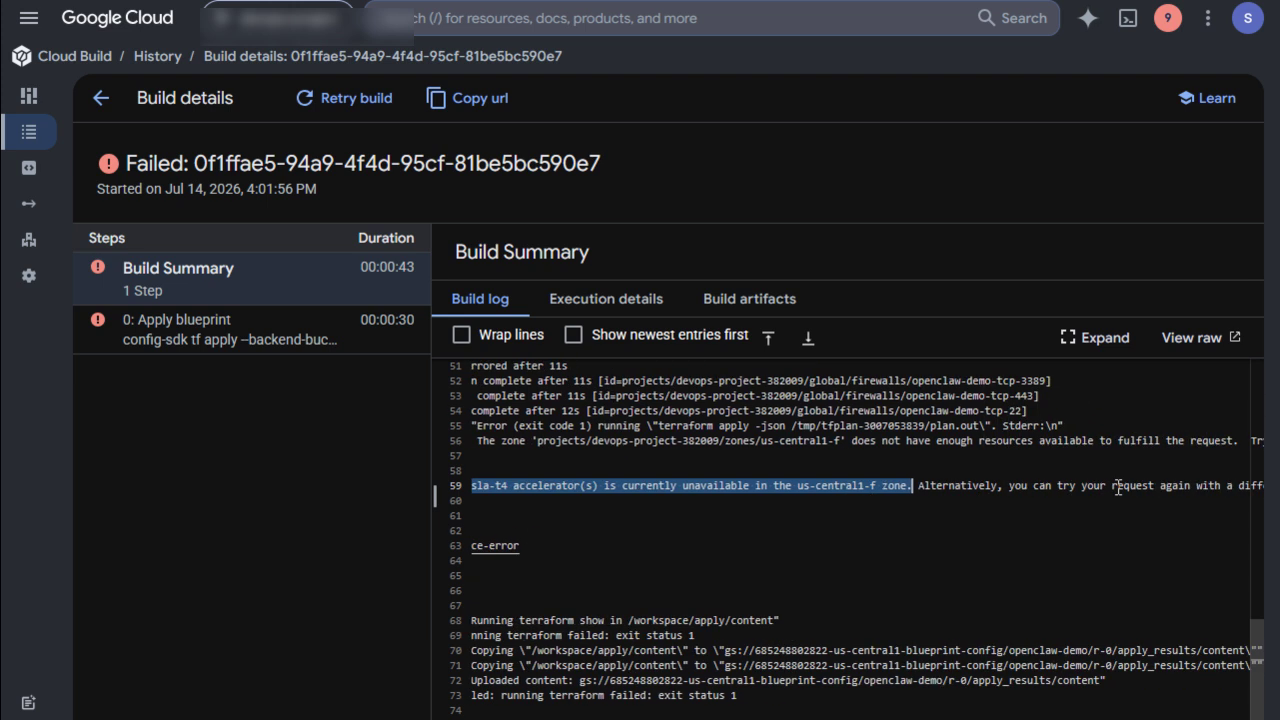
scroll(1119, 487, right, 5)
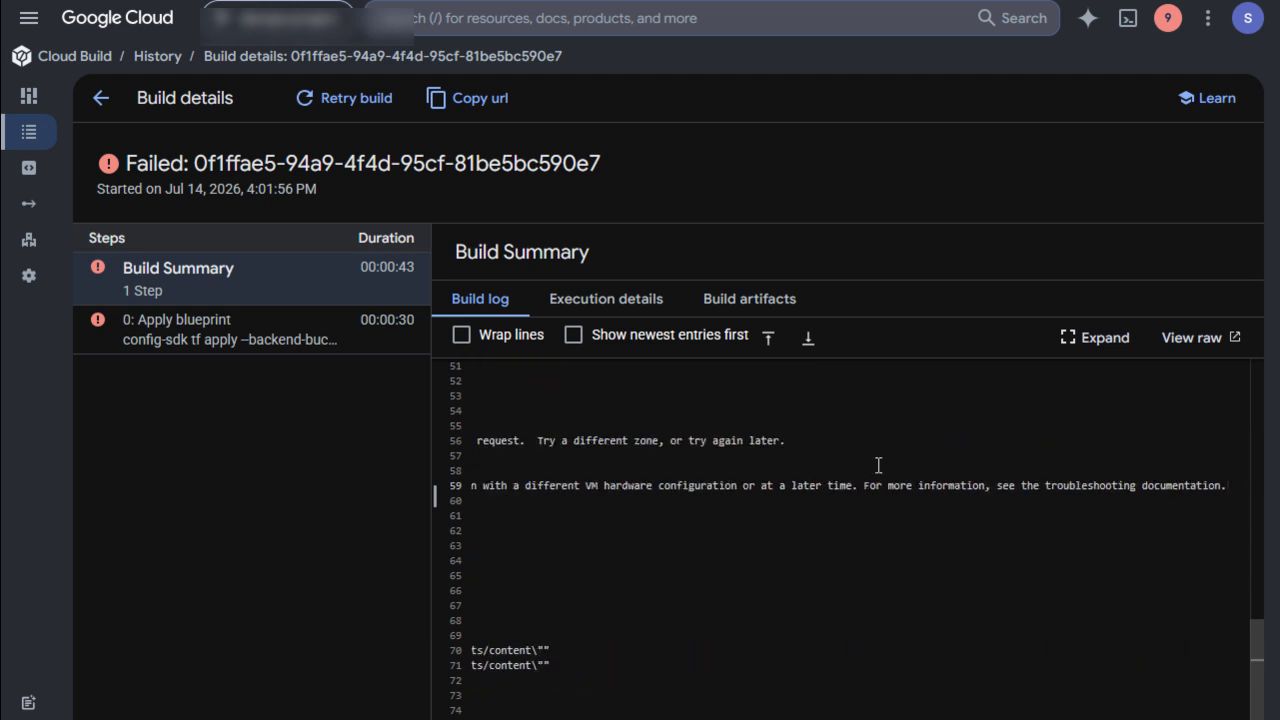
scroll(731, 478, left, 15)
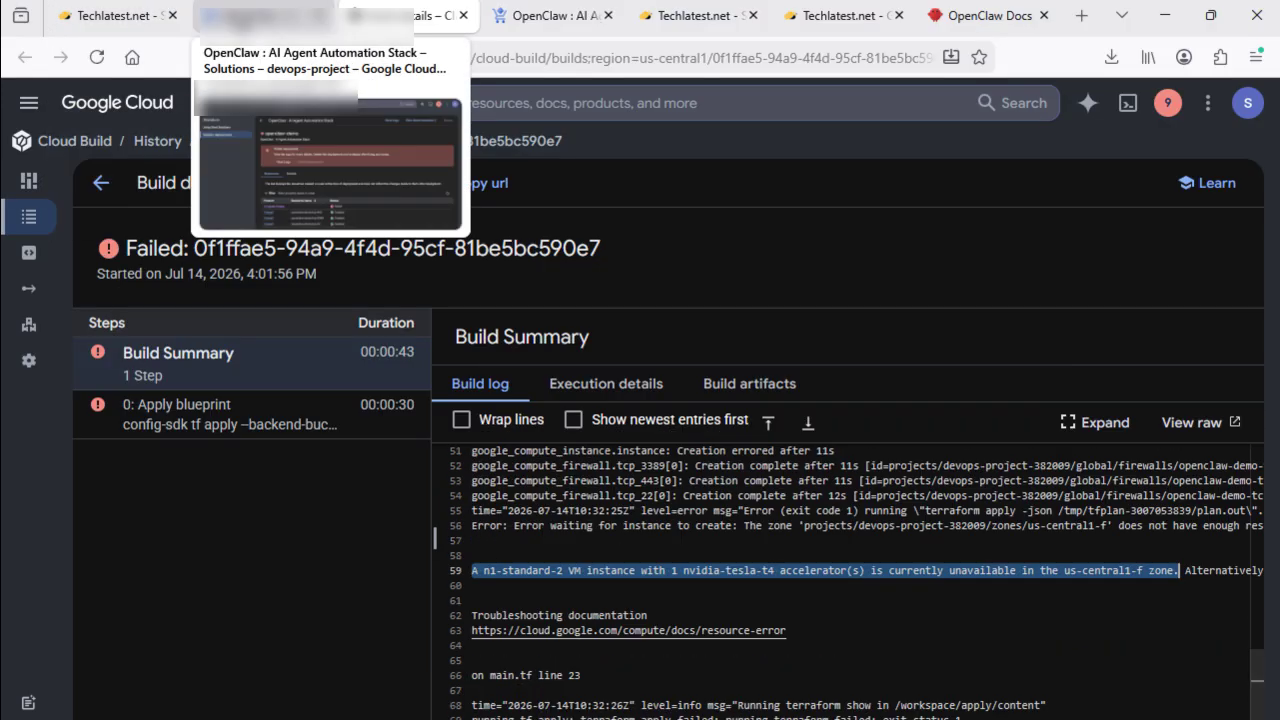
- Go back from the failed deployment to the deployment form and set the deployment name to openclaw-demo
click(265, 15)
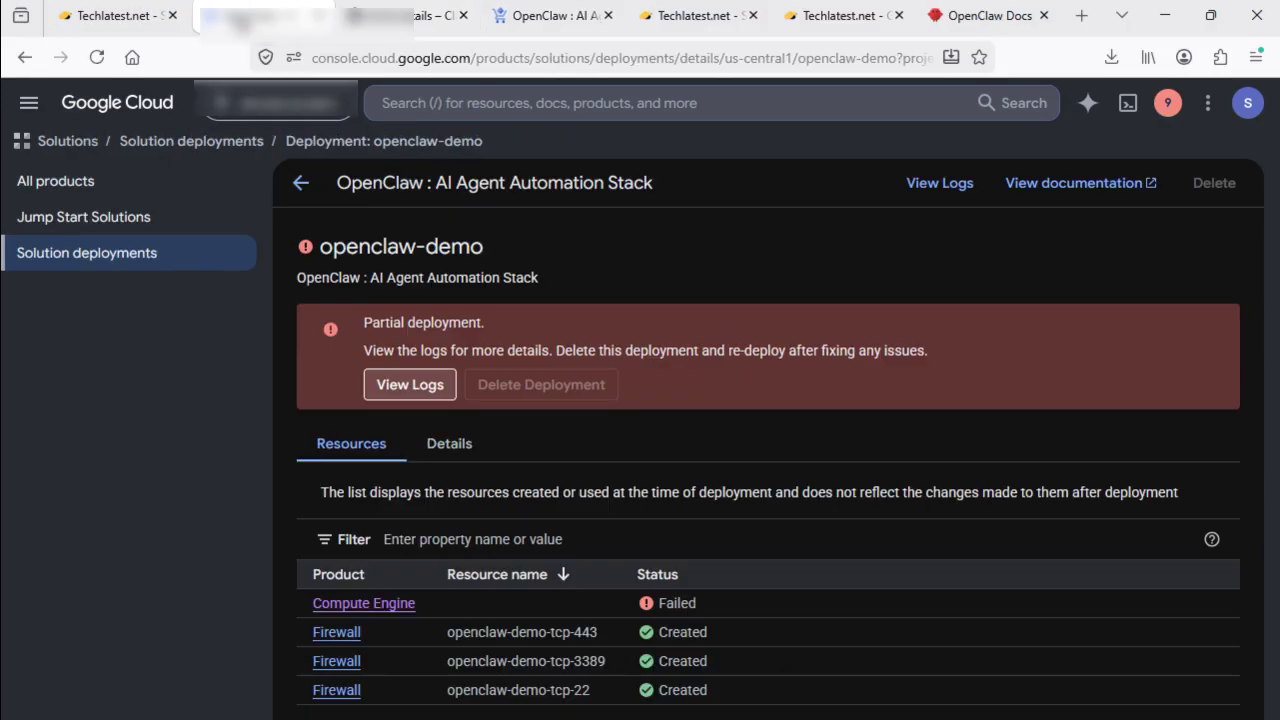
click(26, 57)
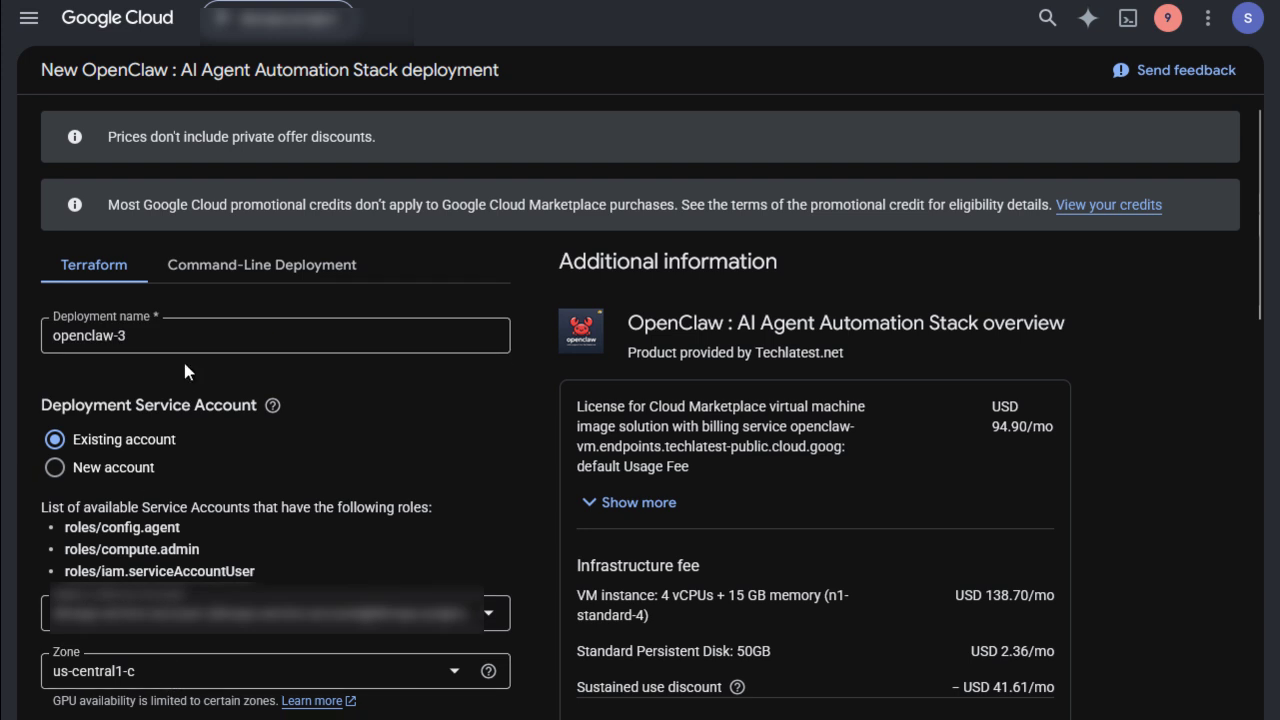
click(185, 331)
key(BackSpace)
text(demo)
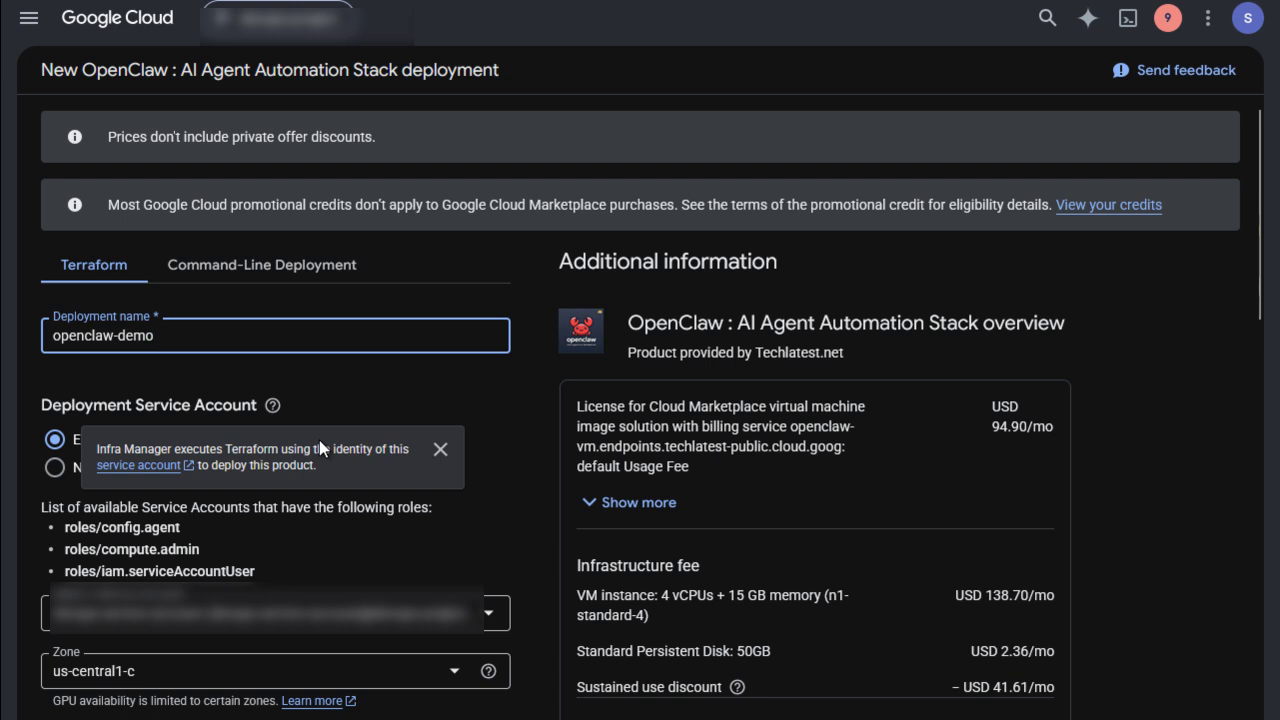
click(447, 366)
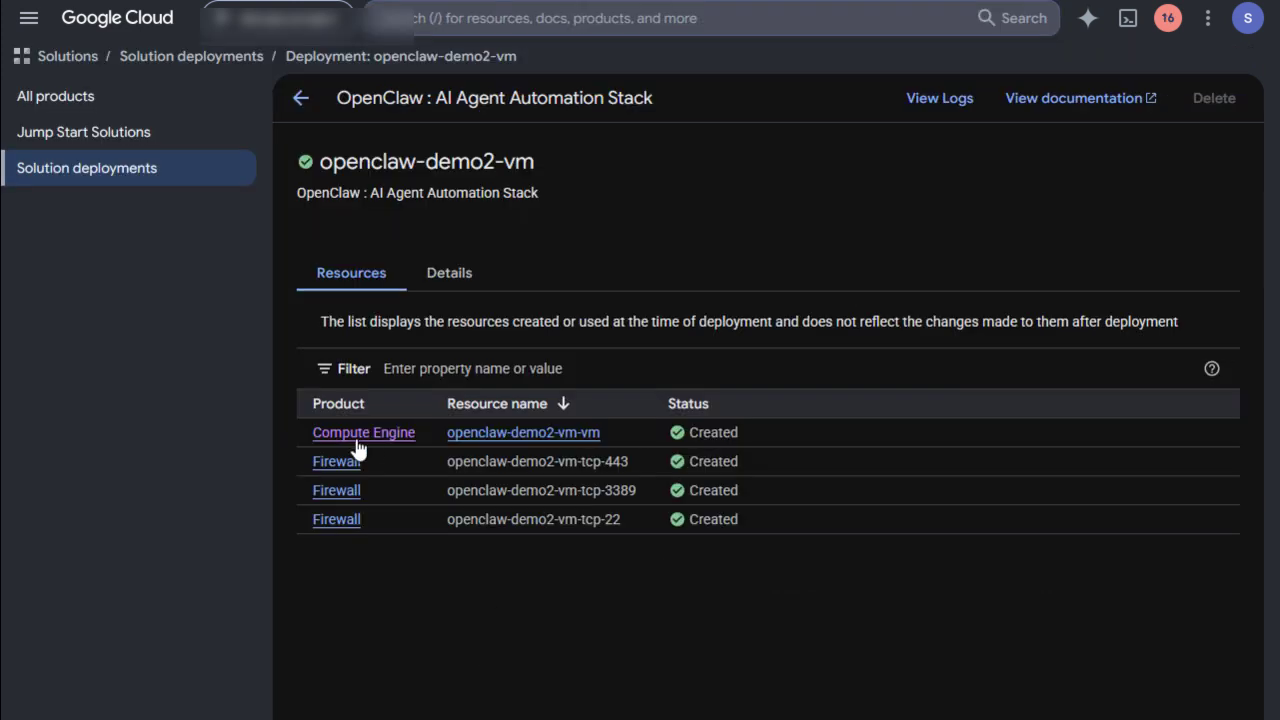
- Open the openclaw-demo2-vm-vm instance from the deployment's resources and examine its basic information, network interfaces and storage
click(493, 436)
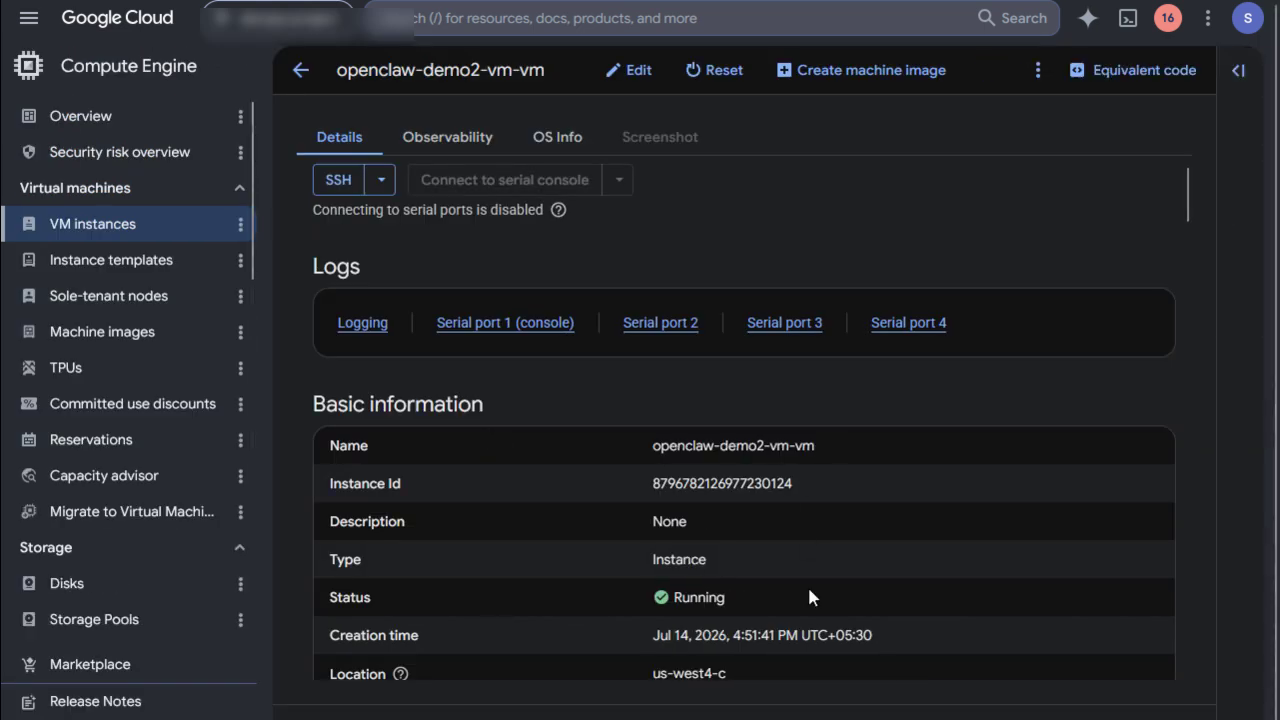
scroll(807, 590, down, 1)
scroll(806, 600, down, 3)
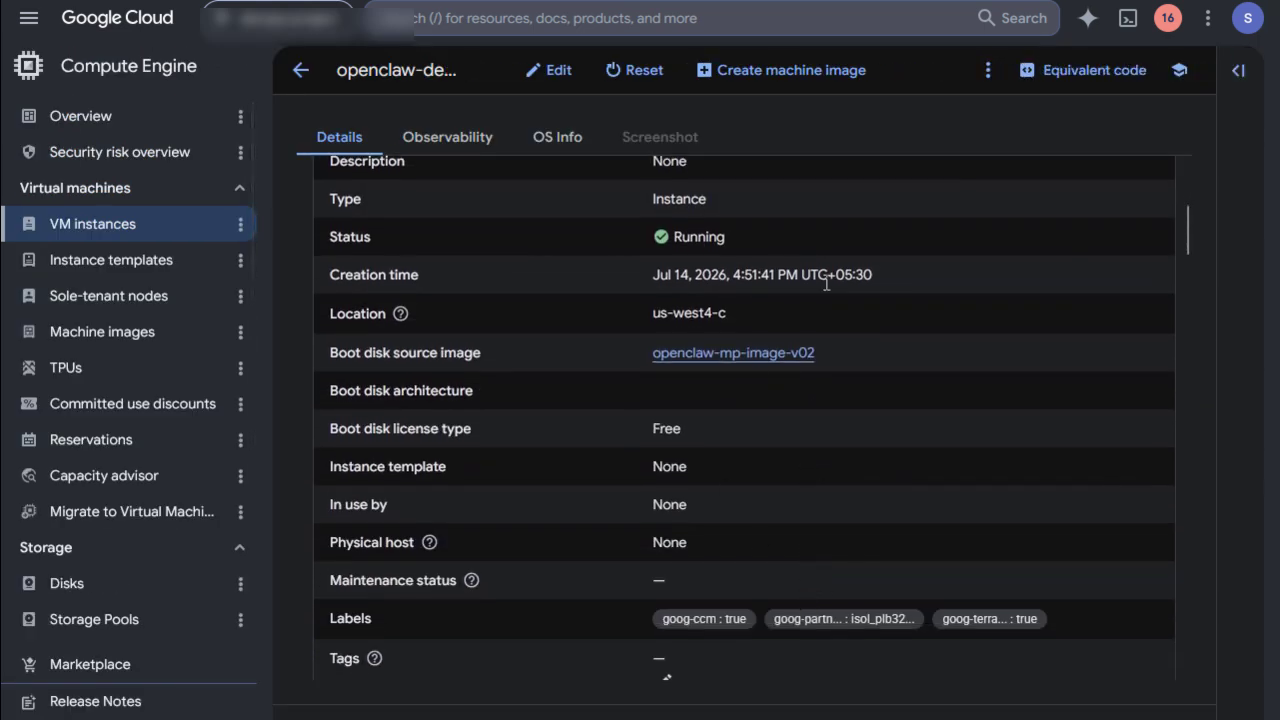
scroll(856, 546, down, 13)
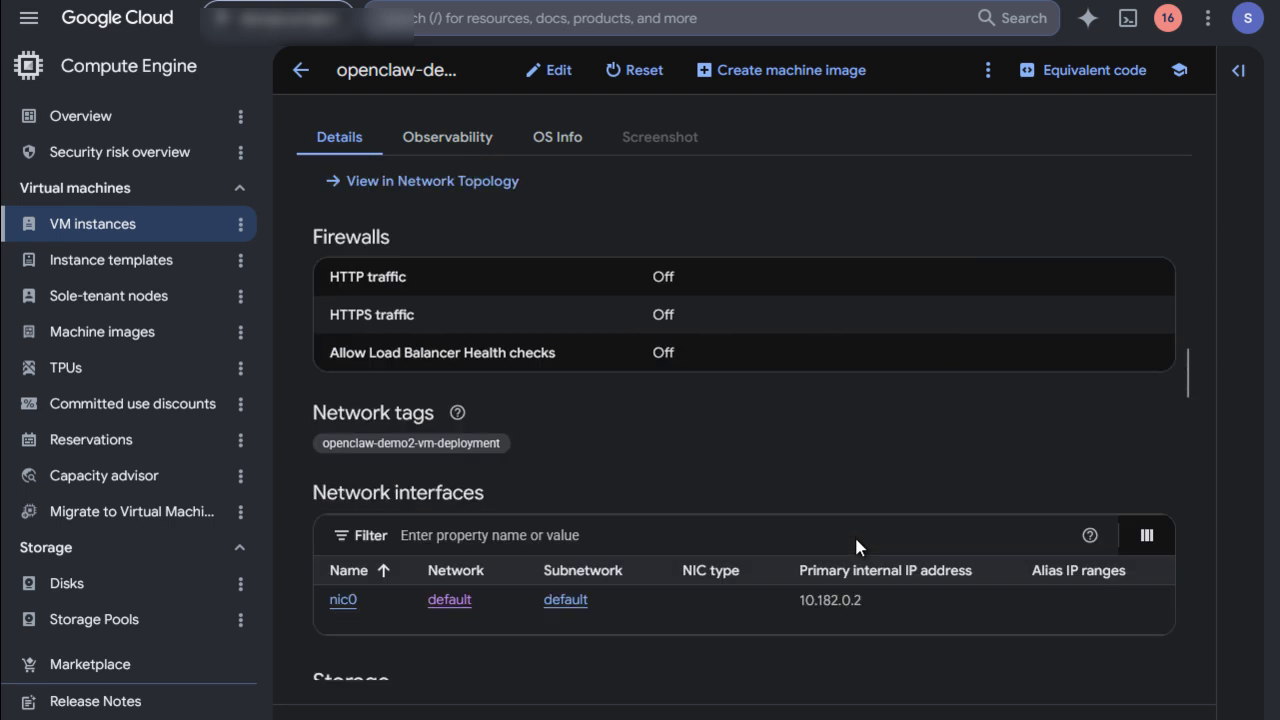
scroll(854, 534, down, 1)
scroll(968, 275, right, 5)
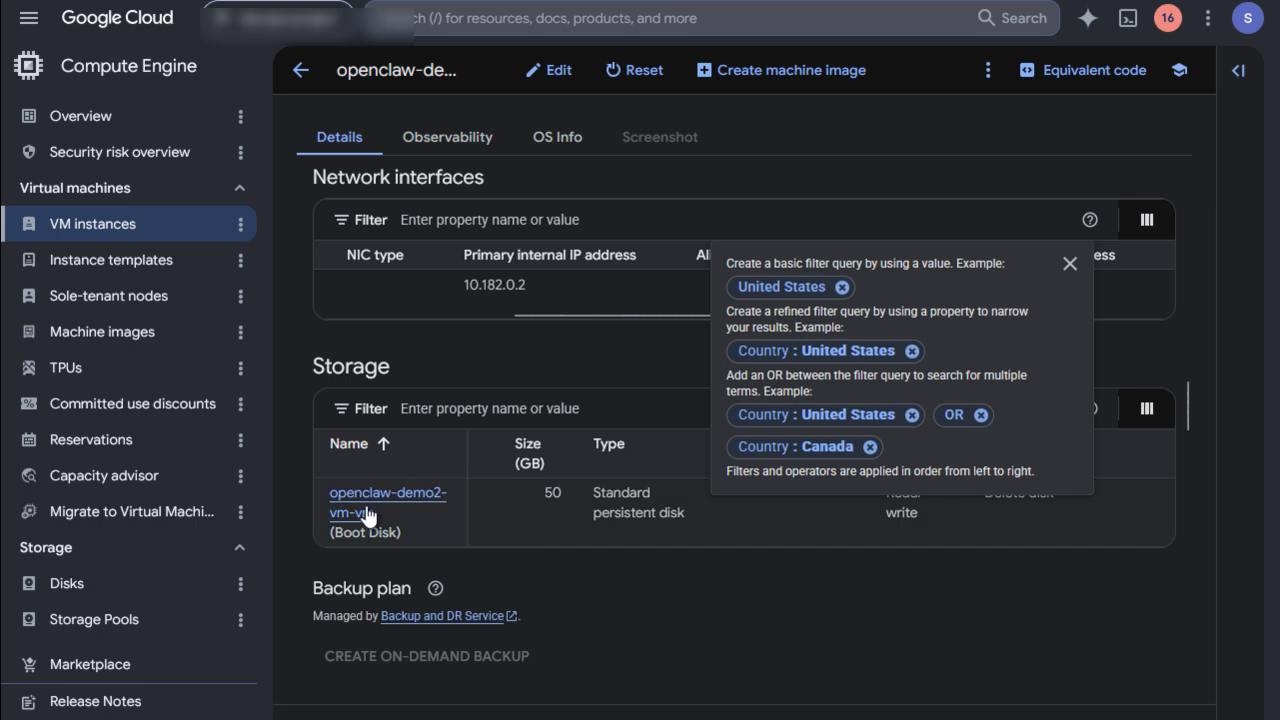
- Open an SSH-in-browser session to the openclaw-demo2-vm-vm instance
scroll(636, 383, up, 15)
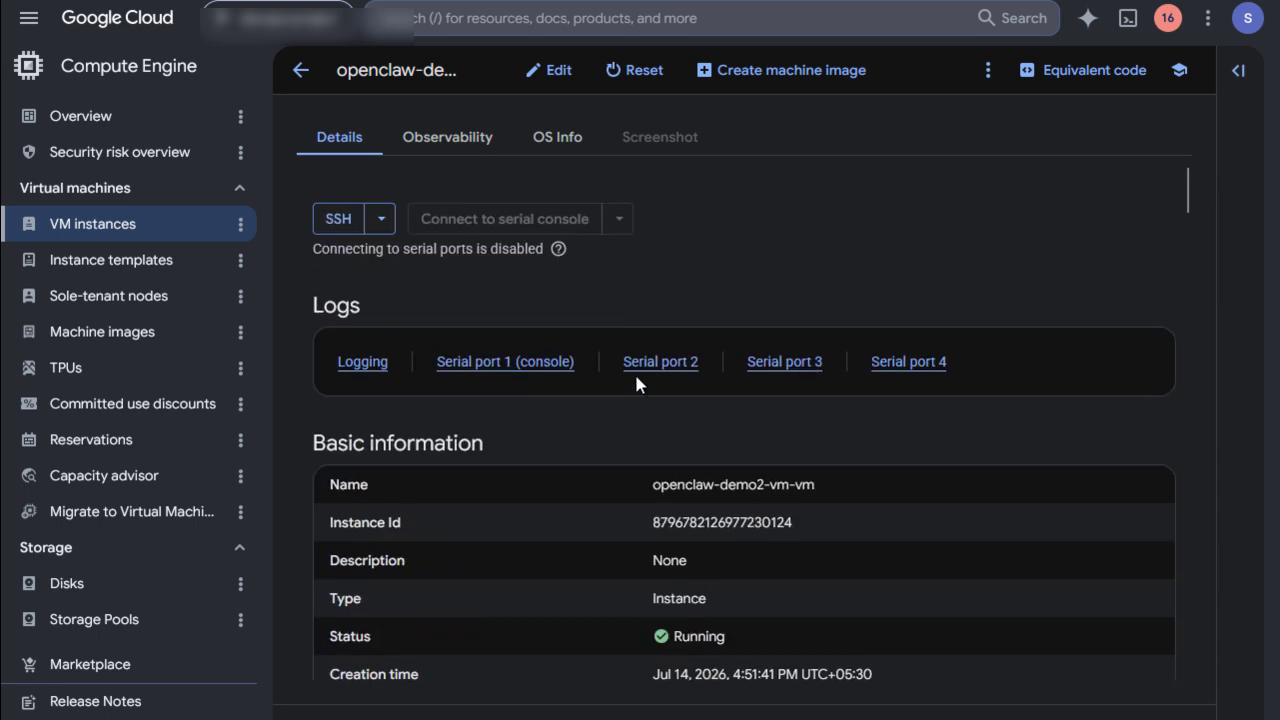
scroll(640, 386, down, 1)
click(336, 184)
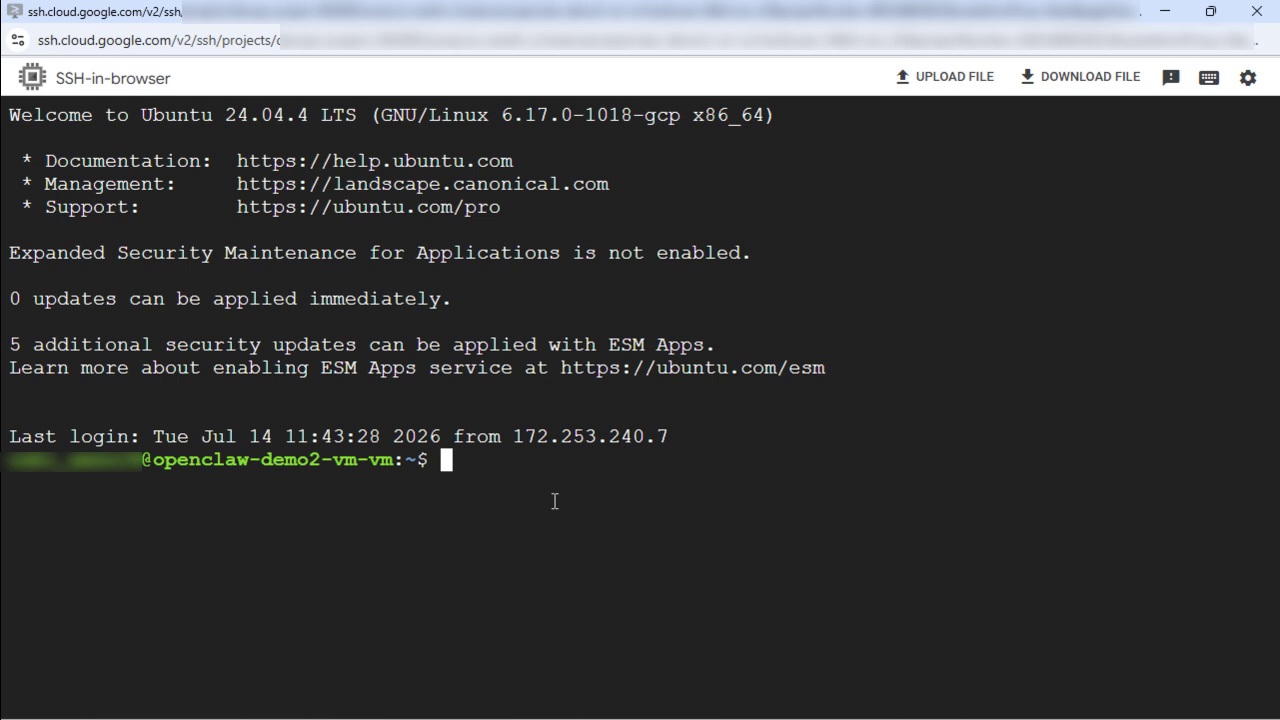
- Clear the terminal output in the SSH session with the clear command
text(suod)
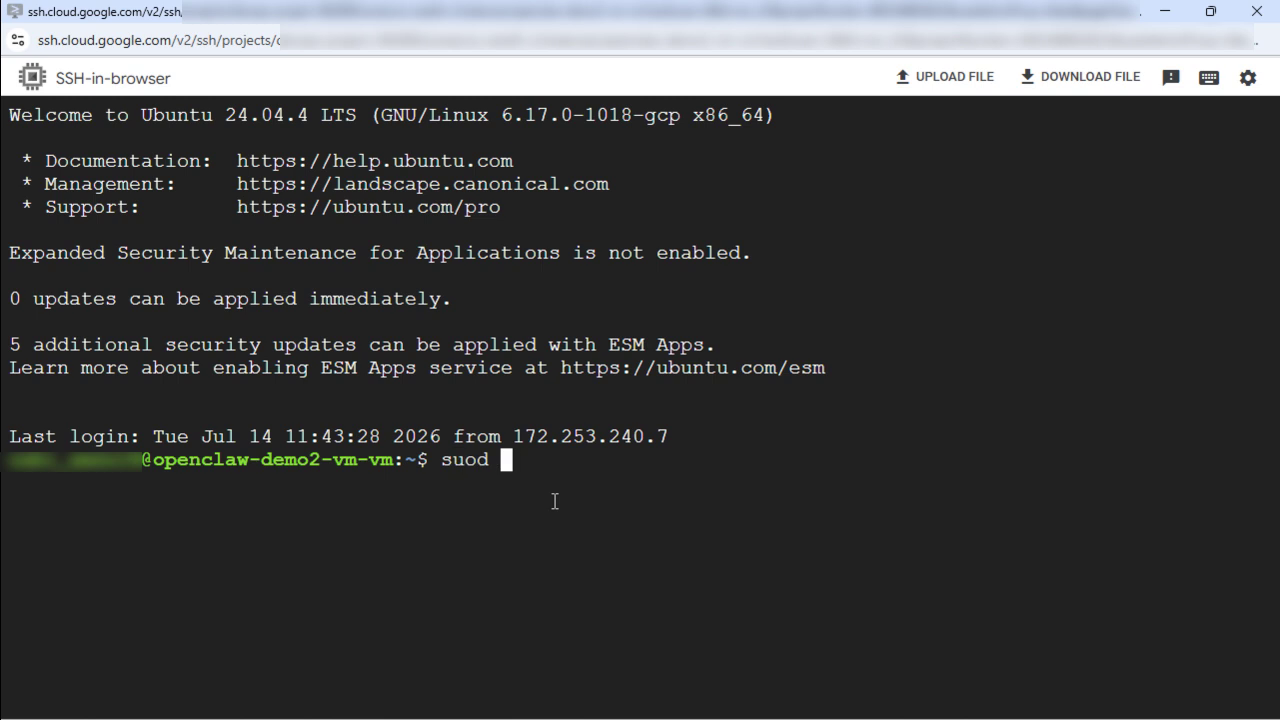
key(BackSpace)
key(BackSpace)
key(BackSpace)
key(BackSpace)
key(BackSpace)
text(clear)
key(Return)
- Switch to the ubuntu account by running sudo su ubuntu
text(sudo su uubntu)
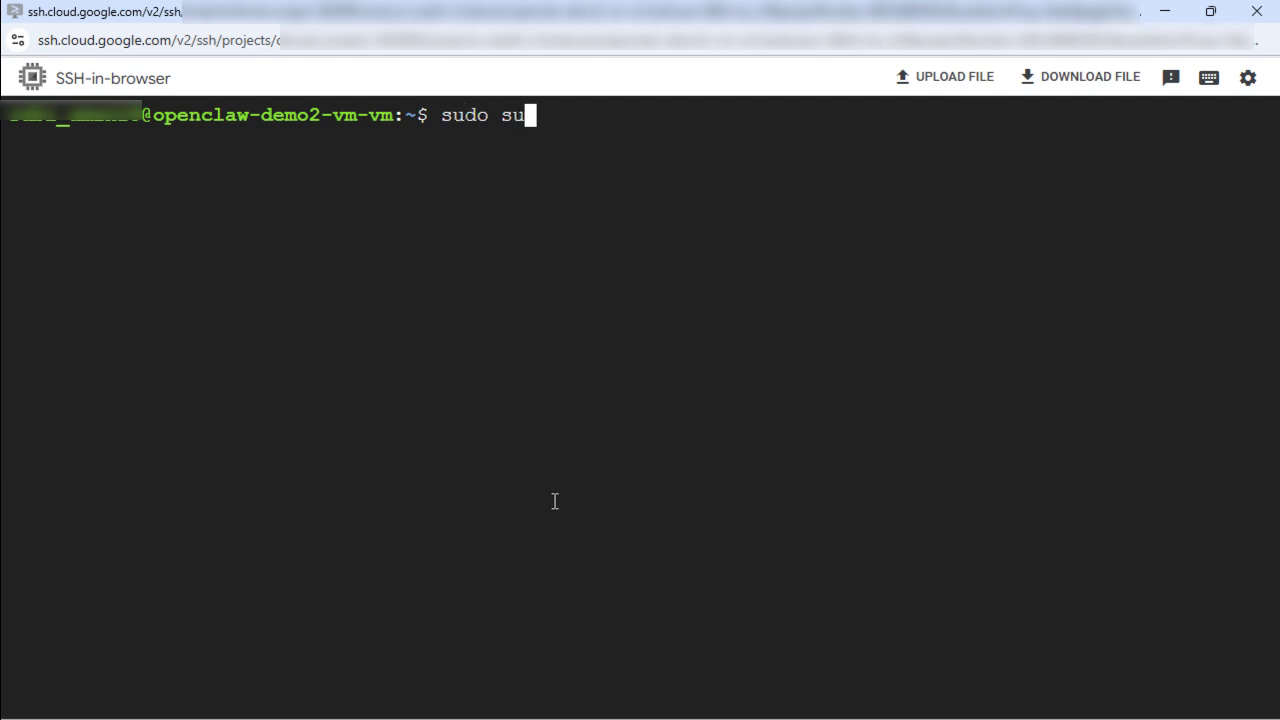
key(BackSpace)
key(BackSpace)
key(BackSpace)
key(BackSpace)
key(BackSpace)
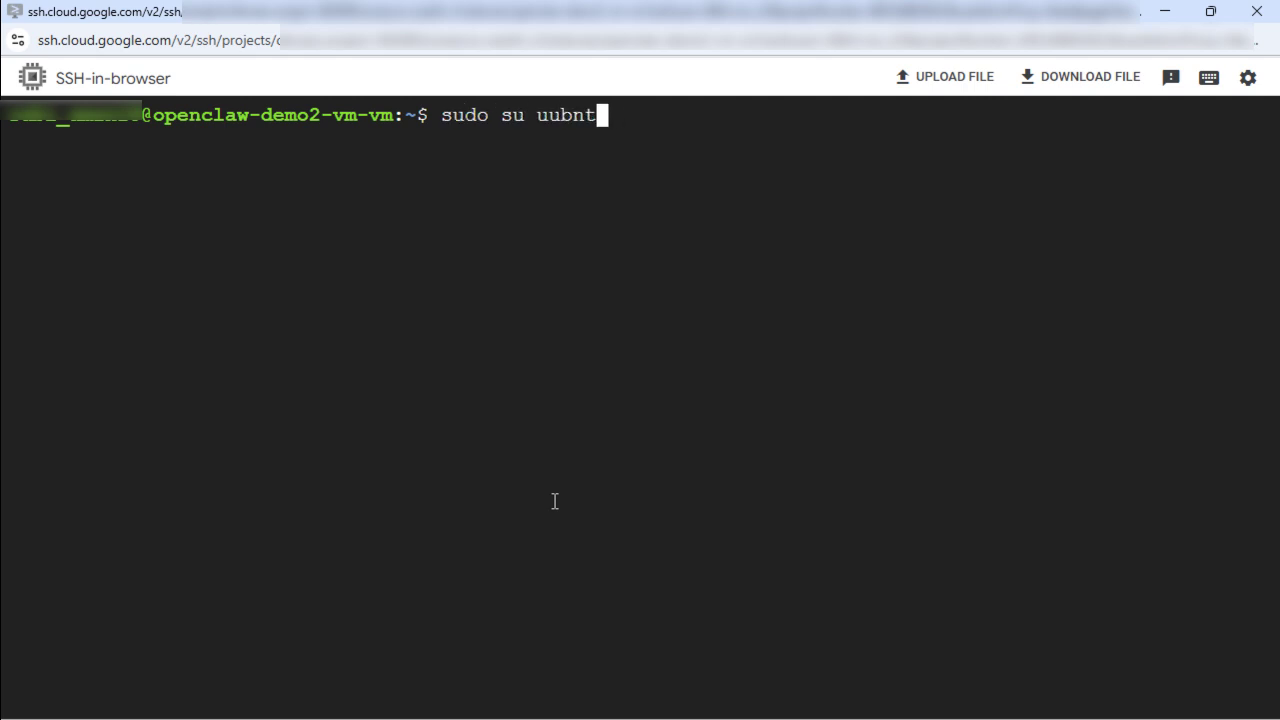
text(buntu)
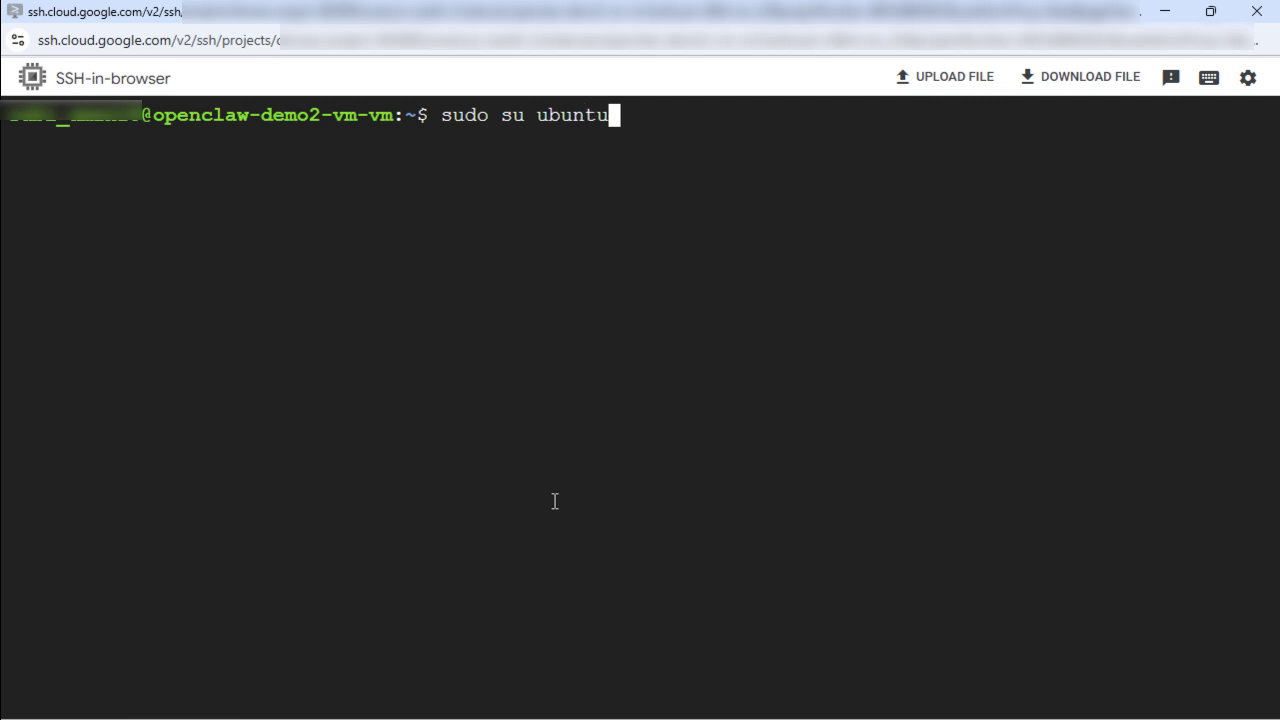
key(Return)
- Change the working directory to /home/ubuntu/ and clear the terminal screen
text(cd /home/ubuntu)
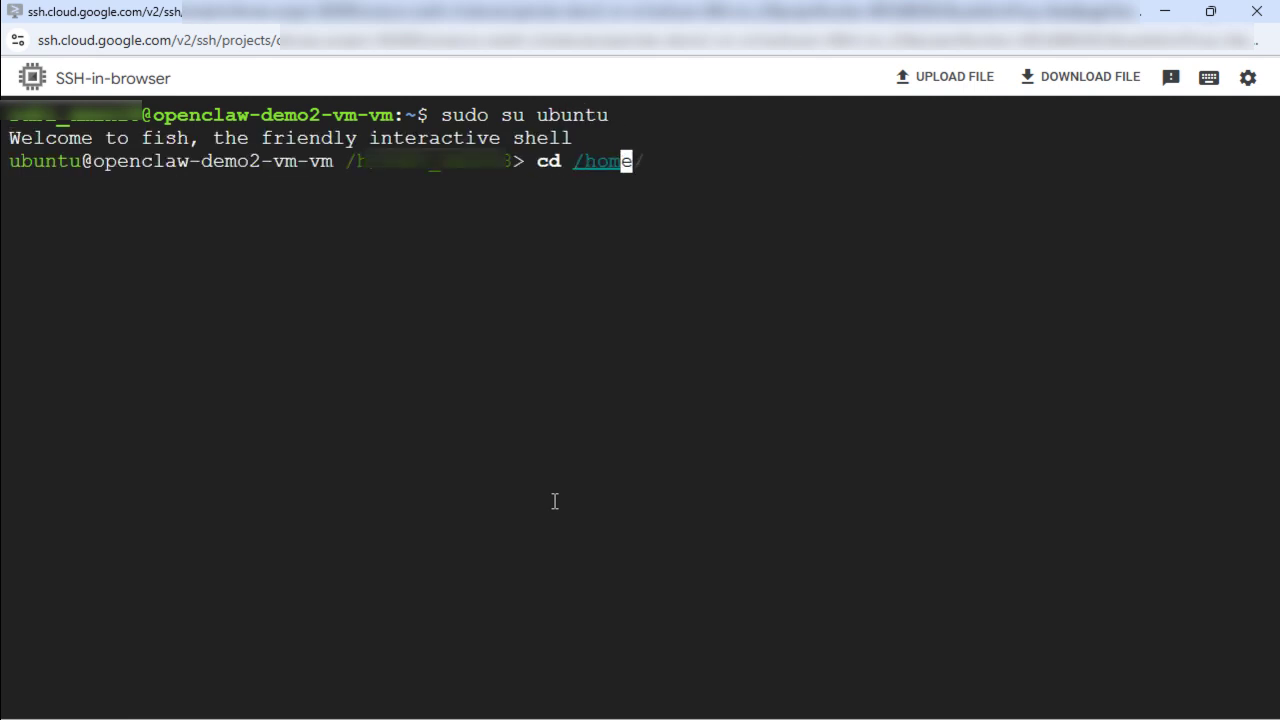
text(/)
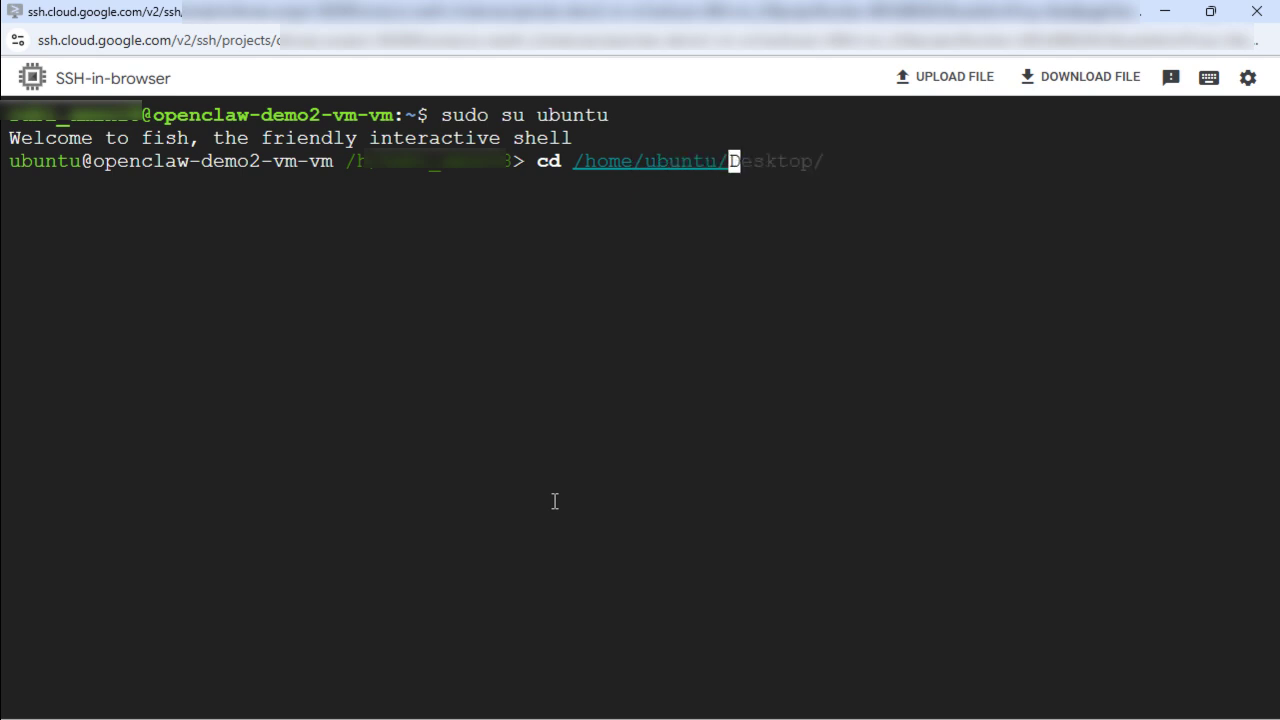
key(Return)
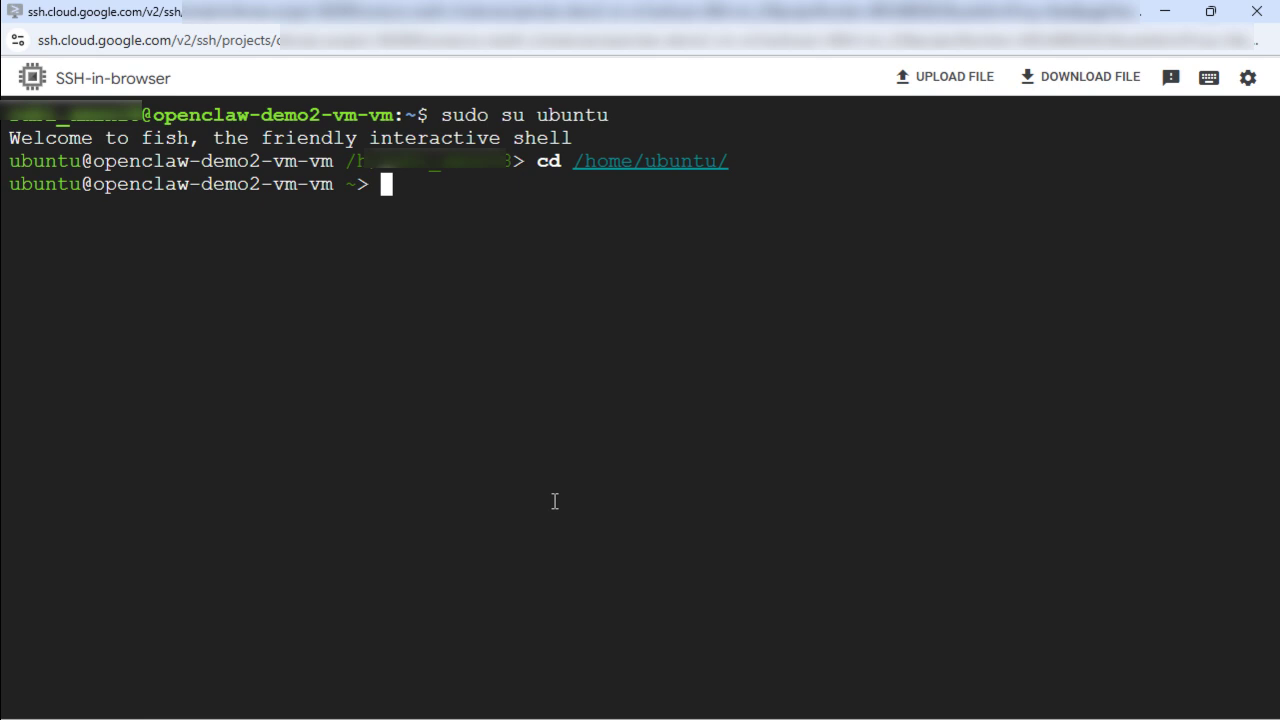
key(ctrl+l)
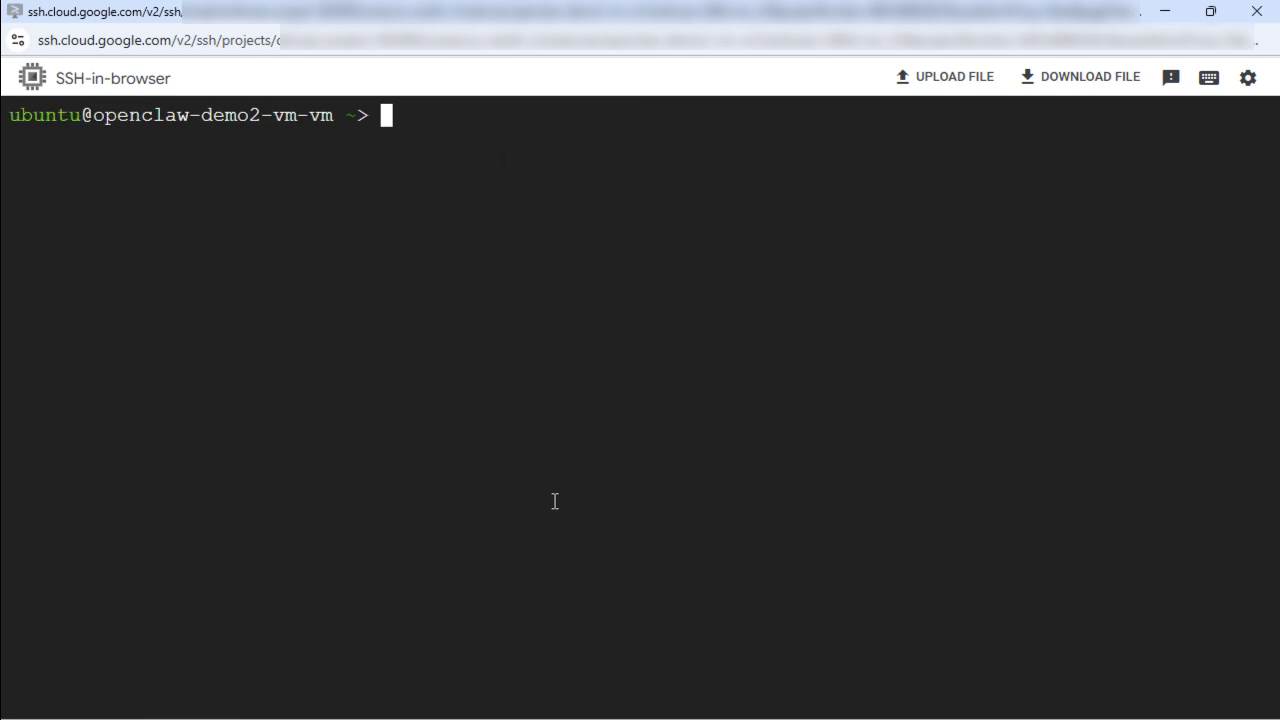
- Run sudo passwd ubuntu and enter and confirm a new password for the ubuntu account
text(sudo)
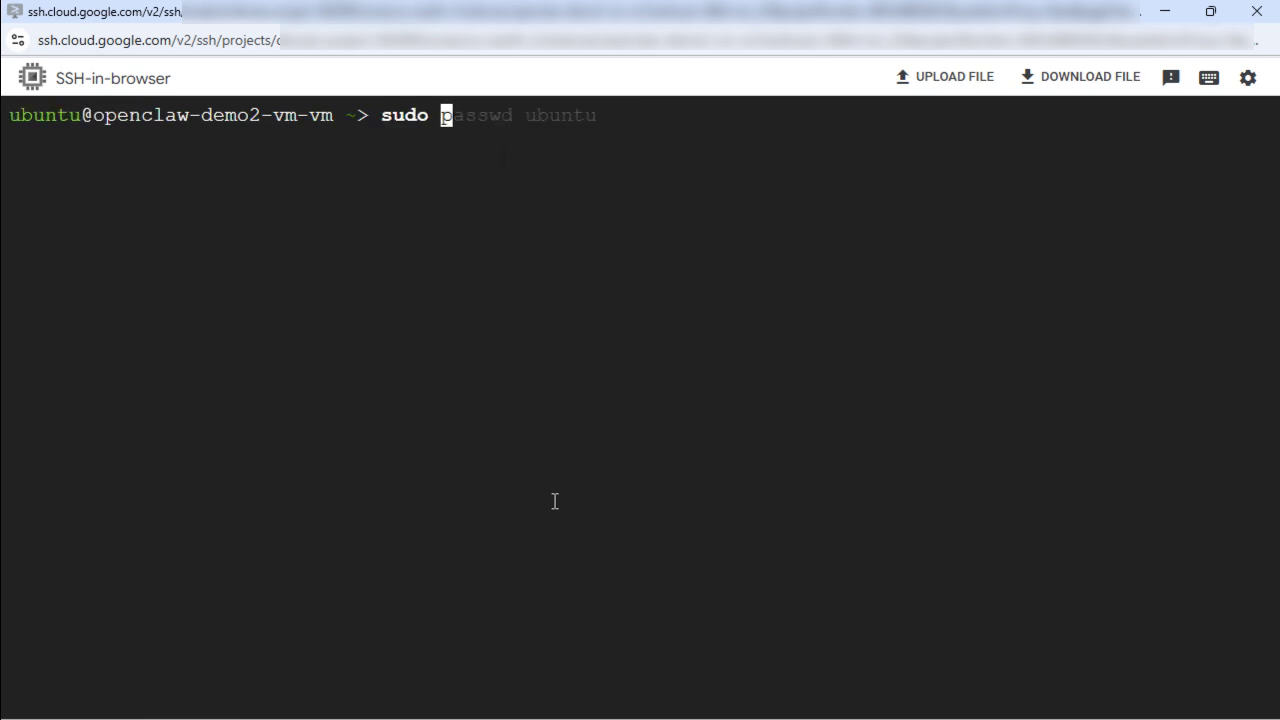
key(Right)
key(Return)
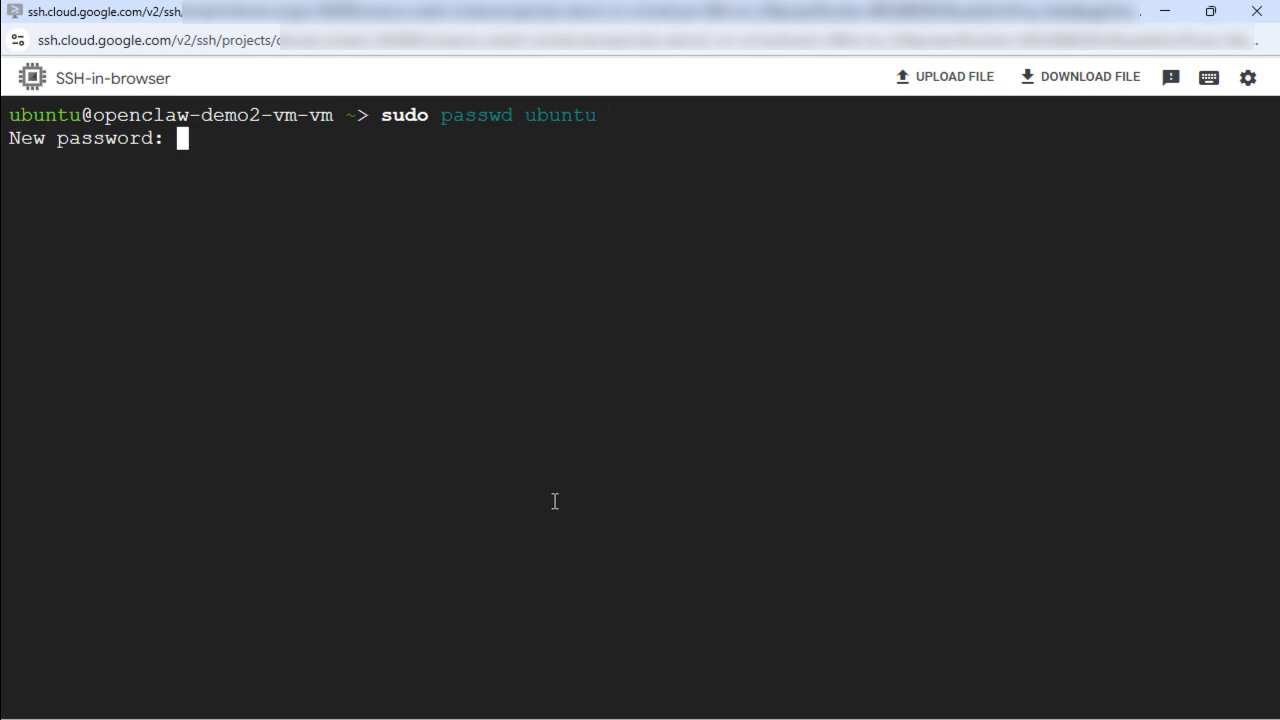
key(Return)
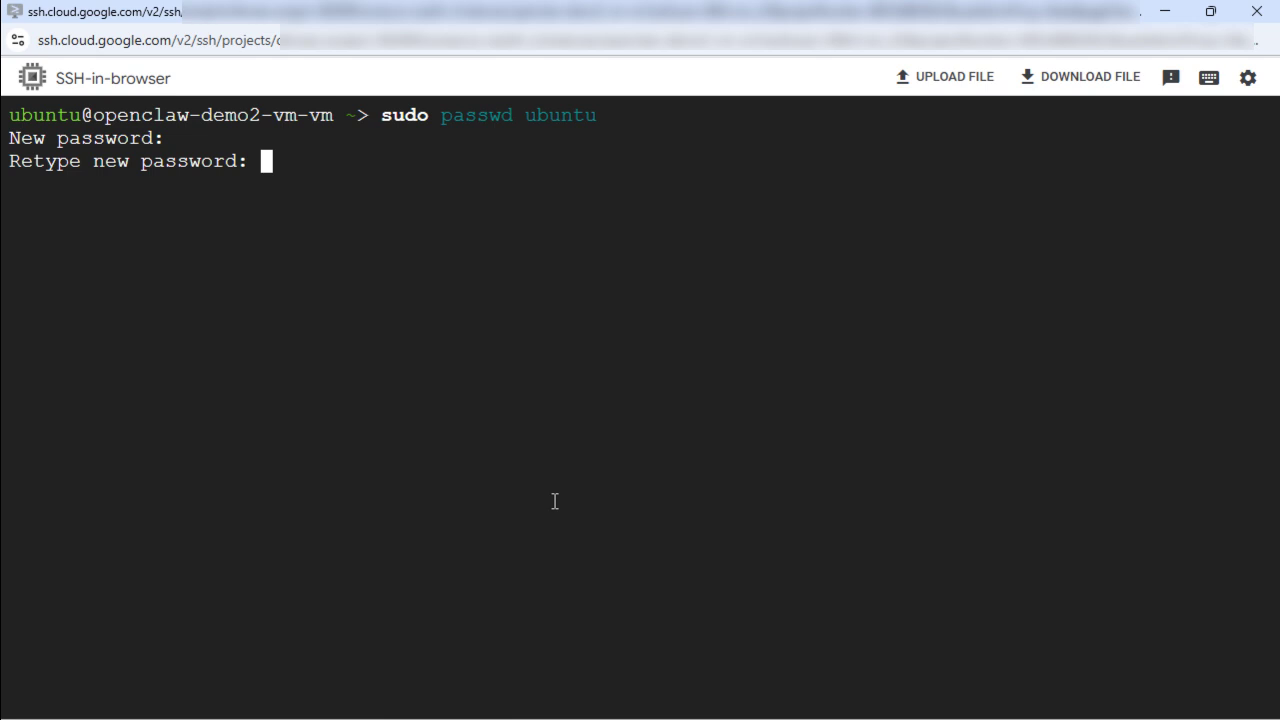
key(Return)
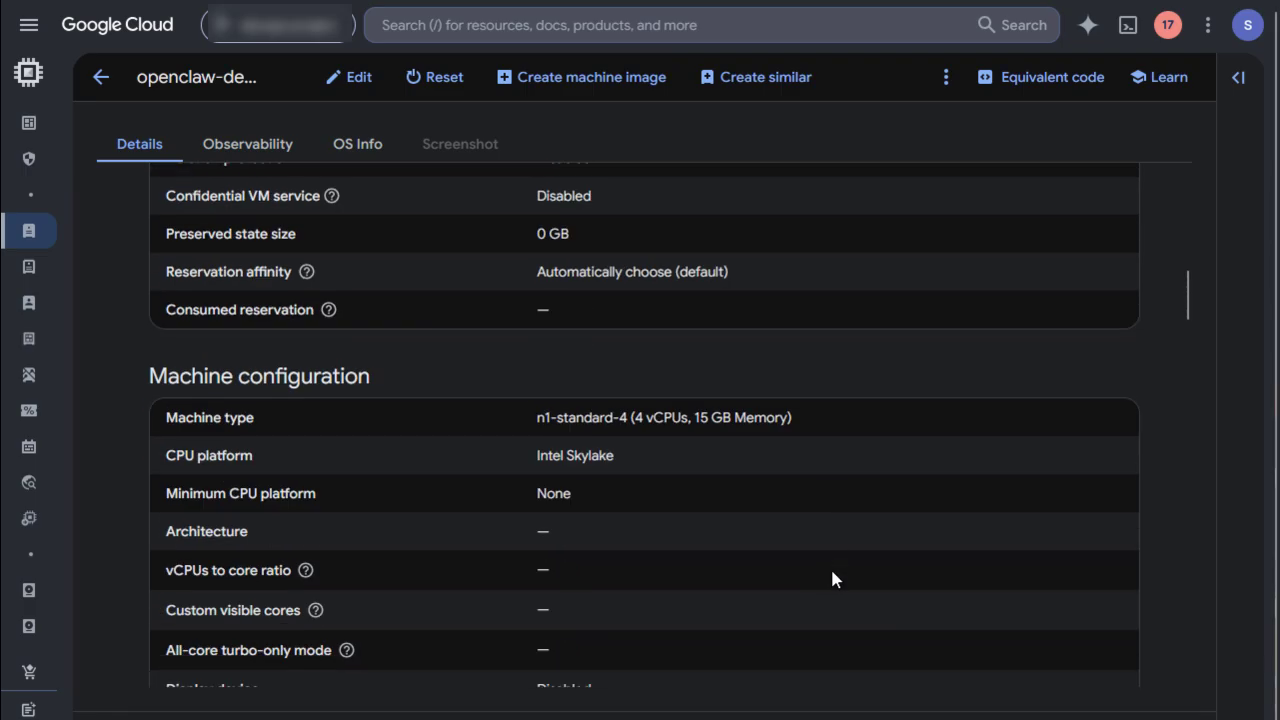
- Copy the external IP address from the instance's network interfaces in the Google Cloud console
scroll(830, 570, down, 10)
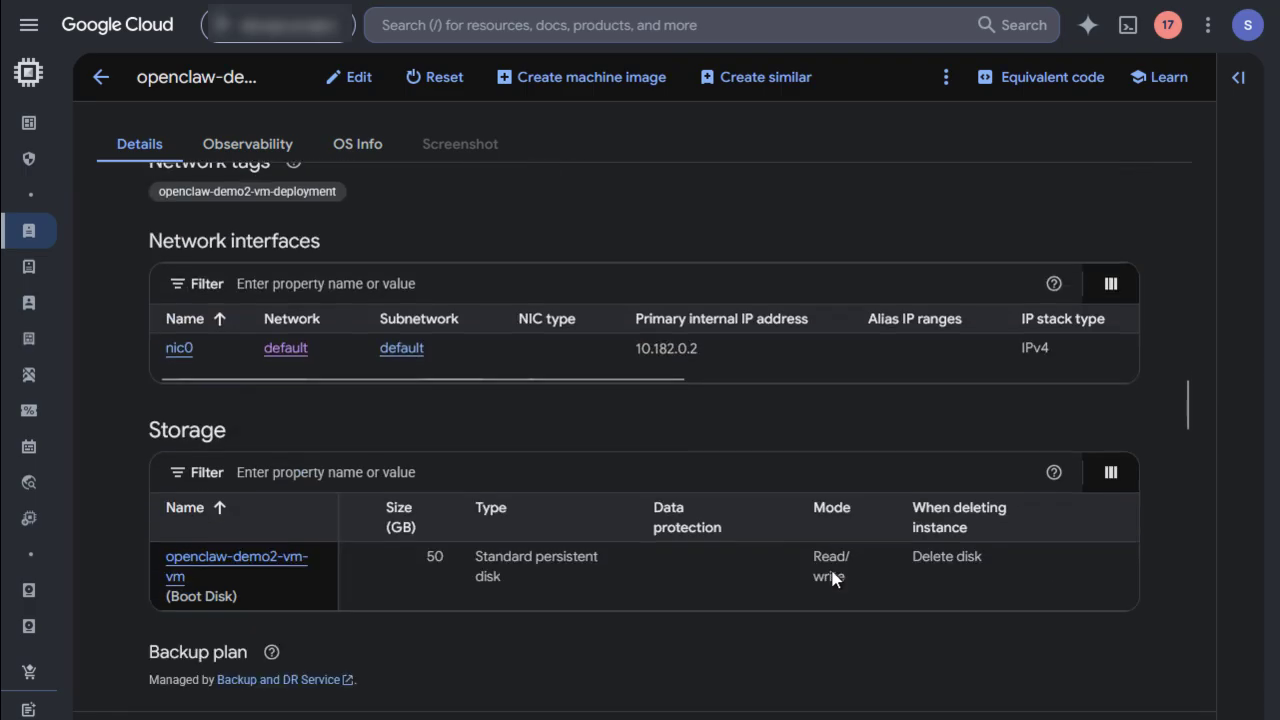
drag(656, 333, 893, 335)
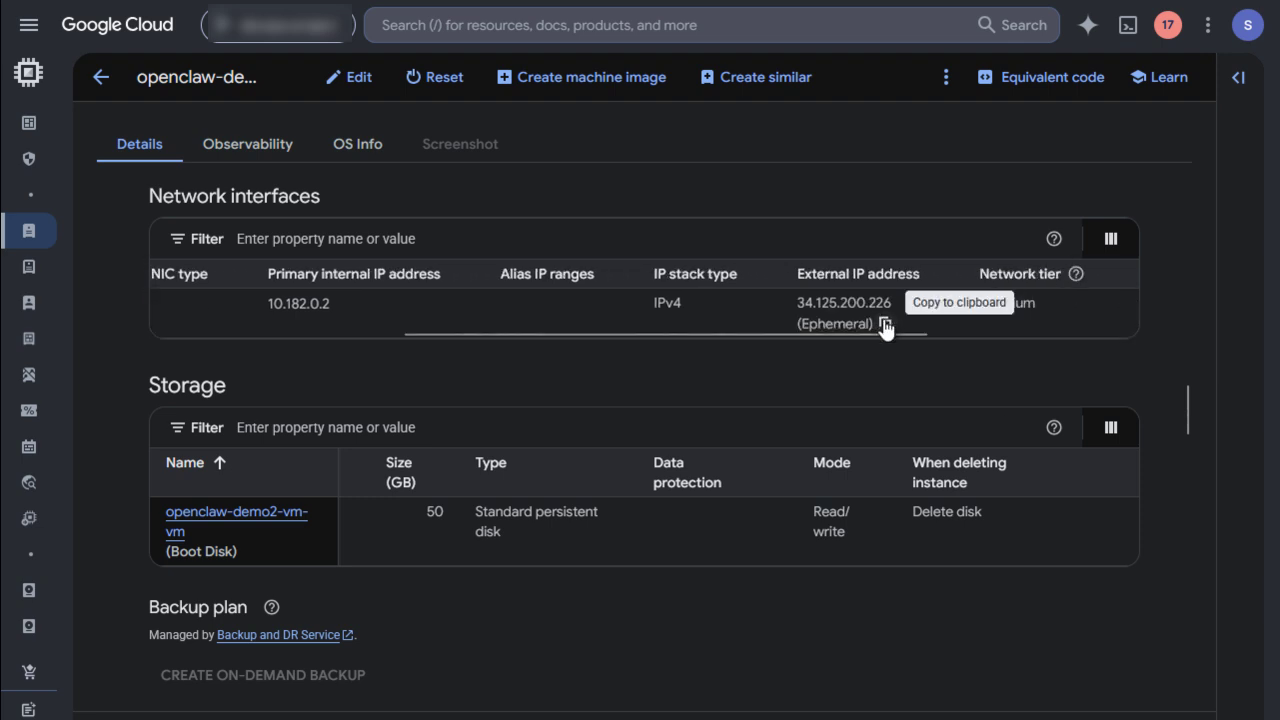
click(884, 325)
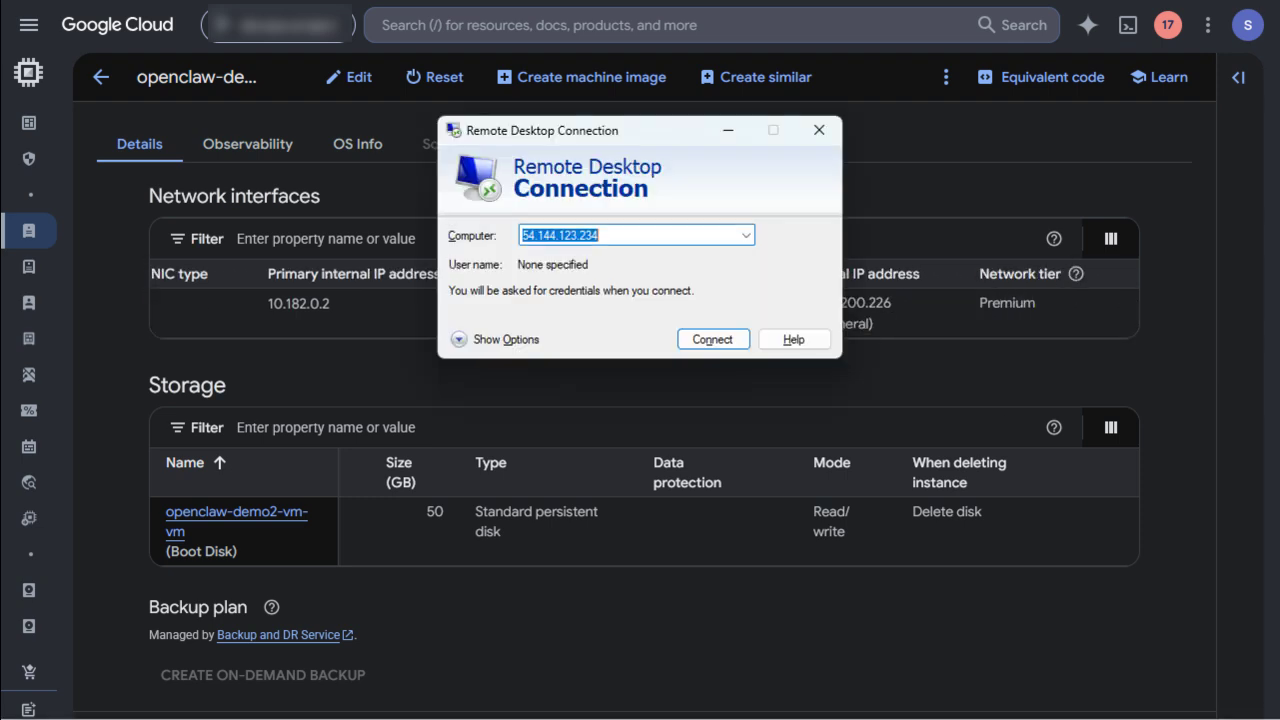
- Start a Remote Desktop connection to 34.125.200.226, accept the unverified identity and suppress further prompts for this computer
key(ctrl+v)
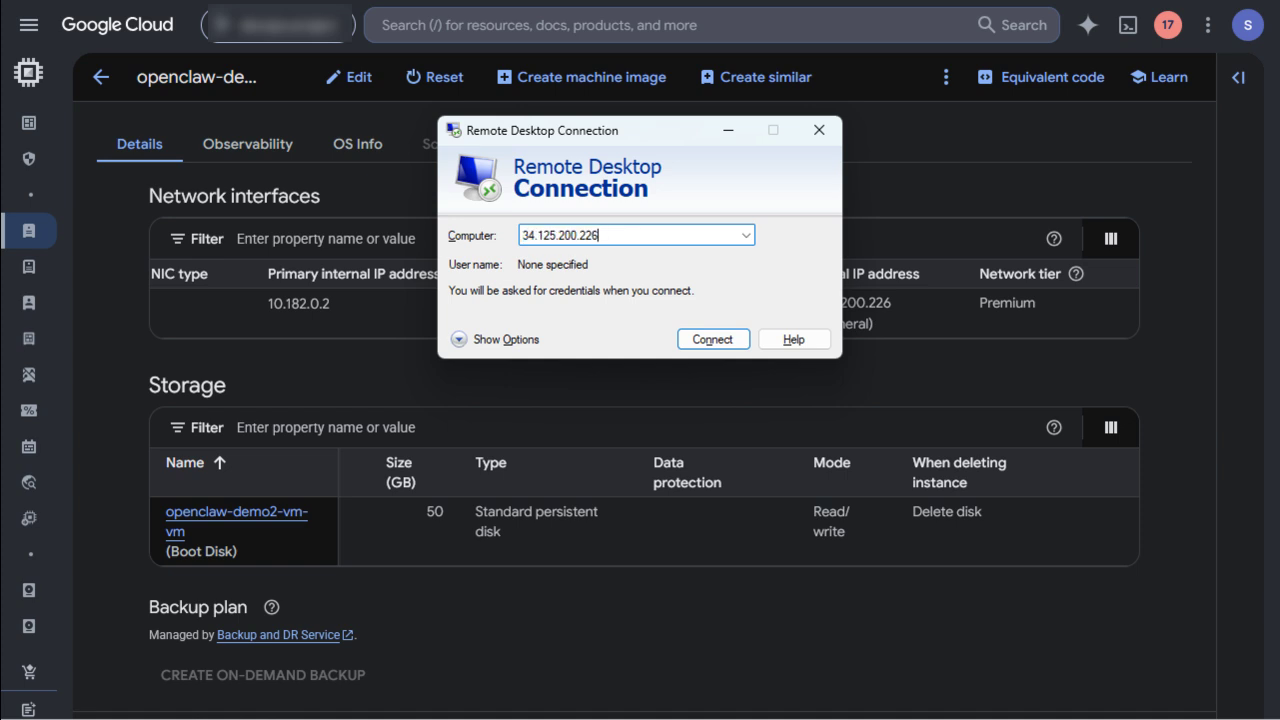
key(Return)
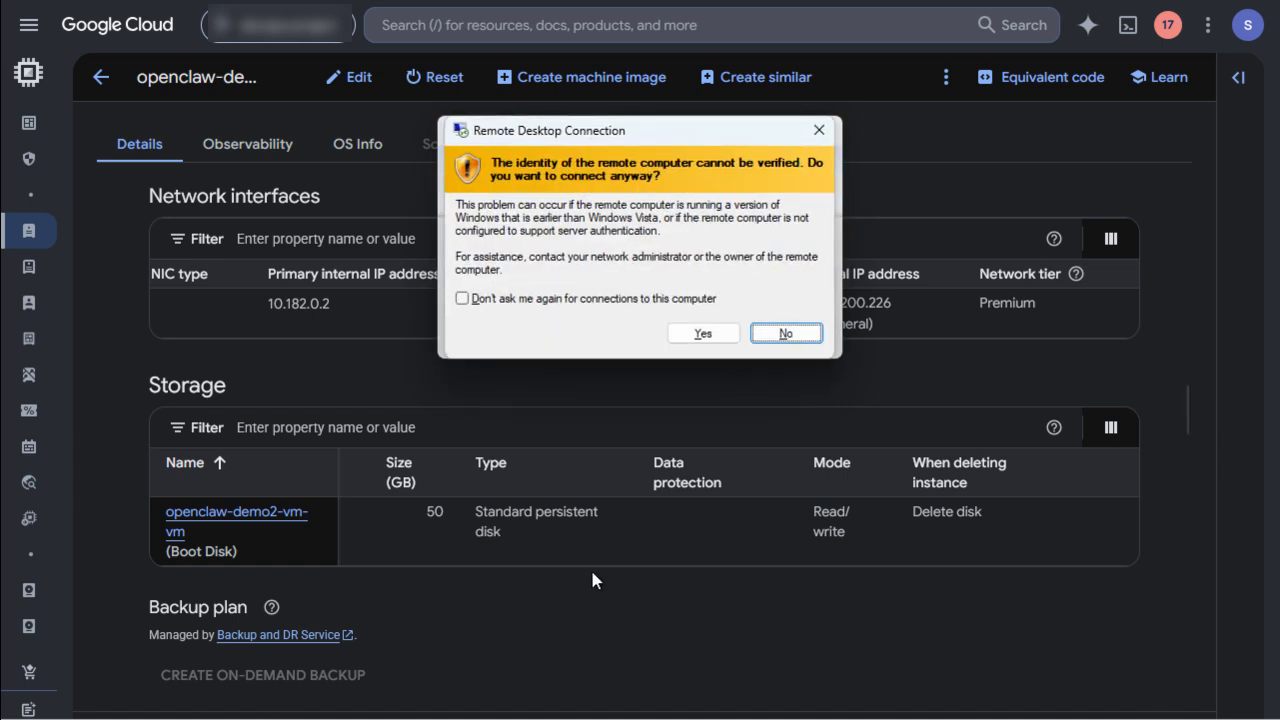
click(611, 304)
click(698, 333)
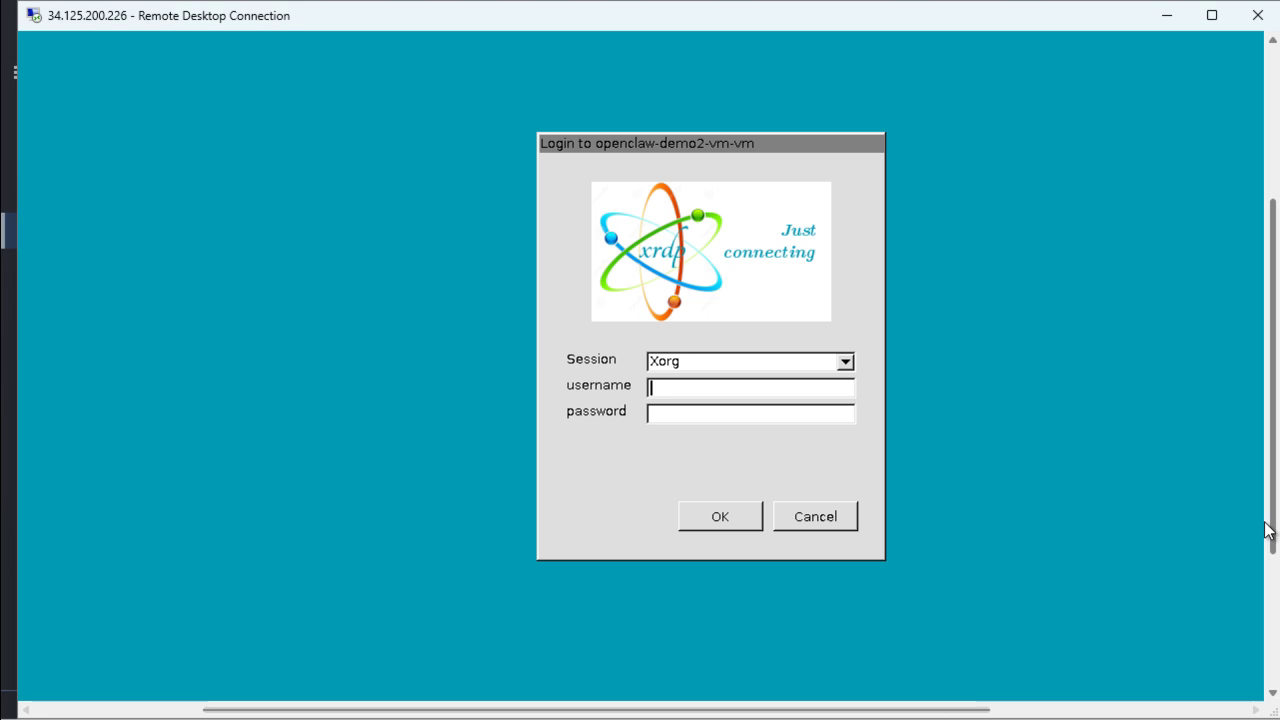
- Log in to the xrdp Xorg session with username ubuntu and the account password
click(808, 385)
text(ubuntu)
key(Tab)
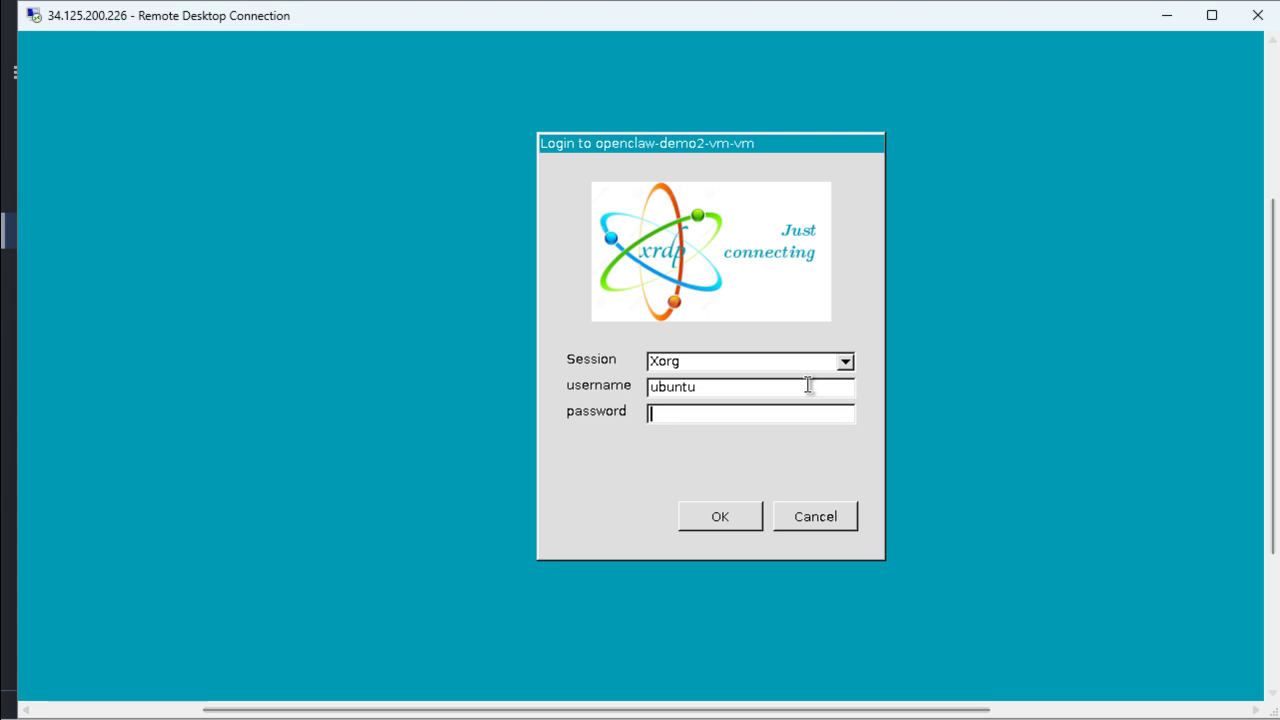
text(********)
key(Return)
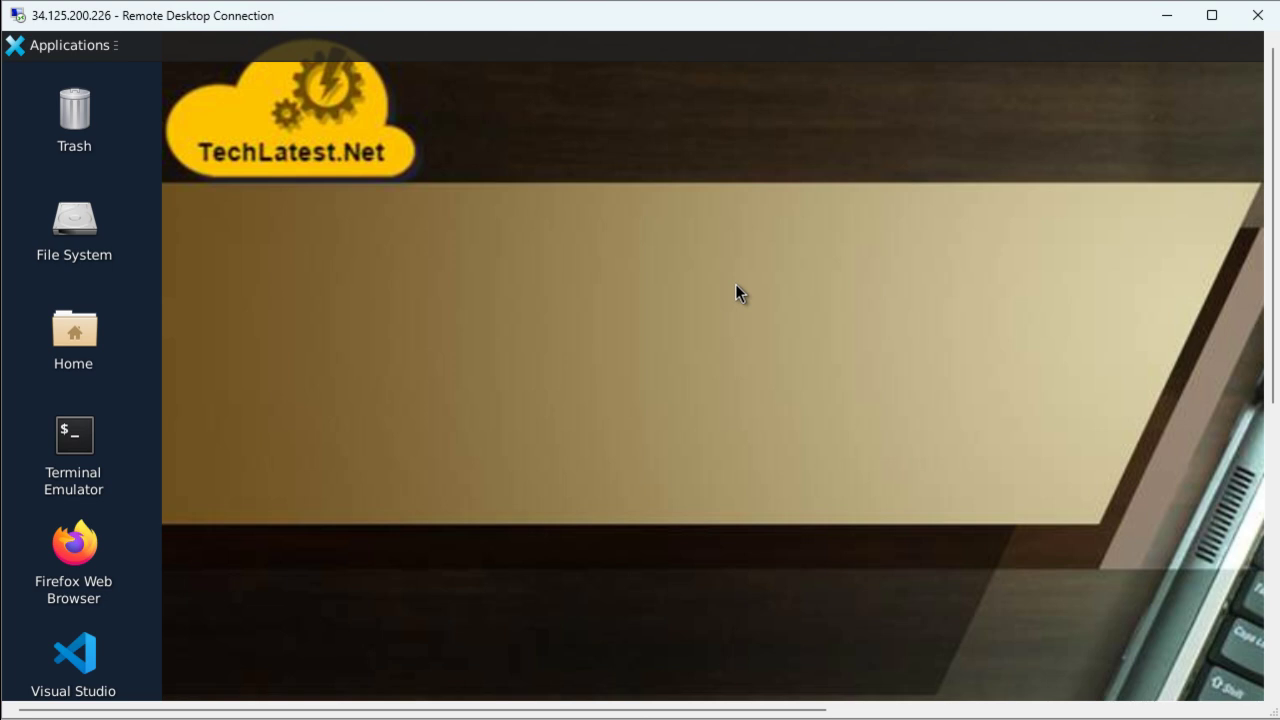
- Minimize the remote desktop, display /home/ubuntu/setup/.gateway_pass with sudo cat in the SSH session, and copy the gateway password
click(1166, 15)
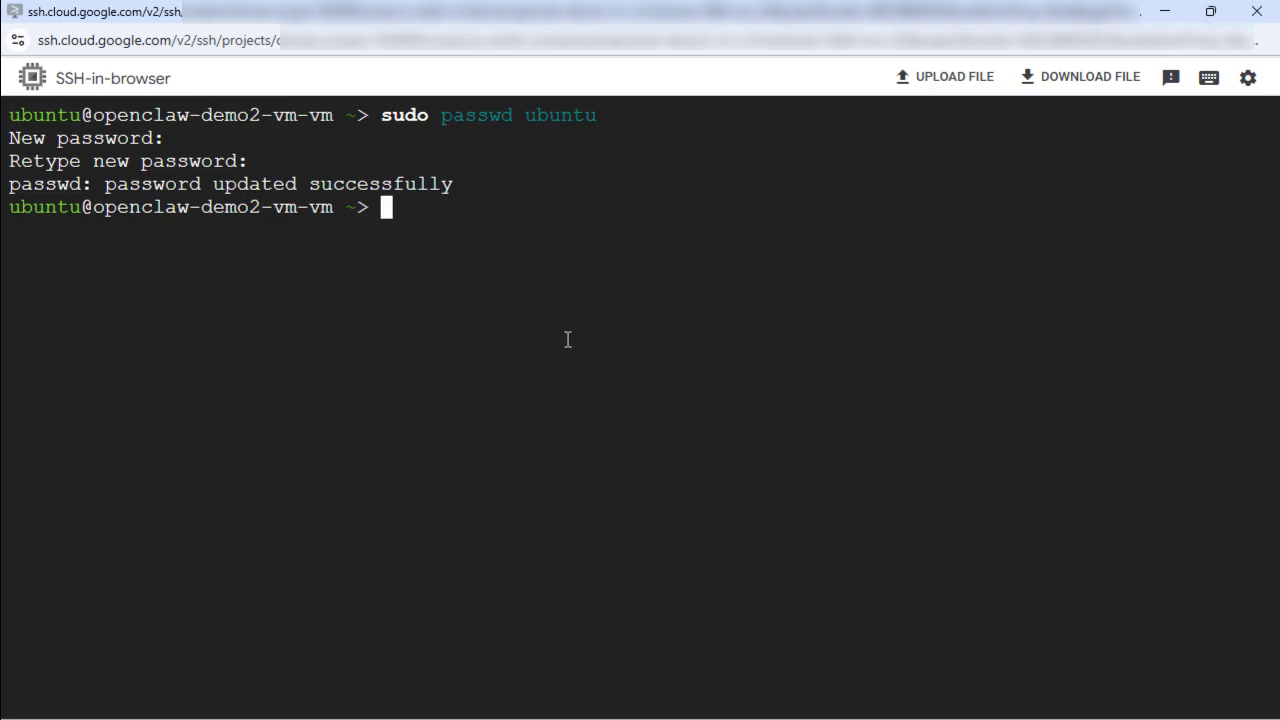
key(ctrl+l)
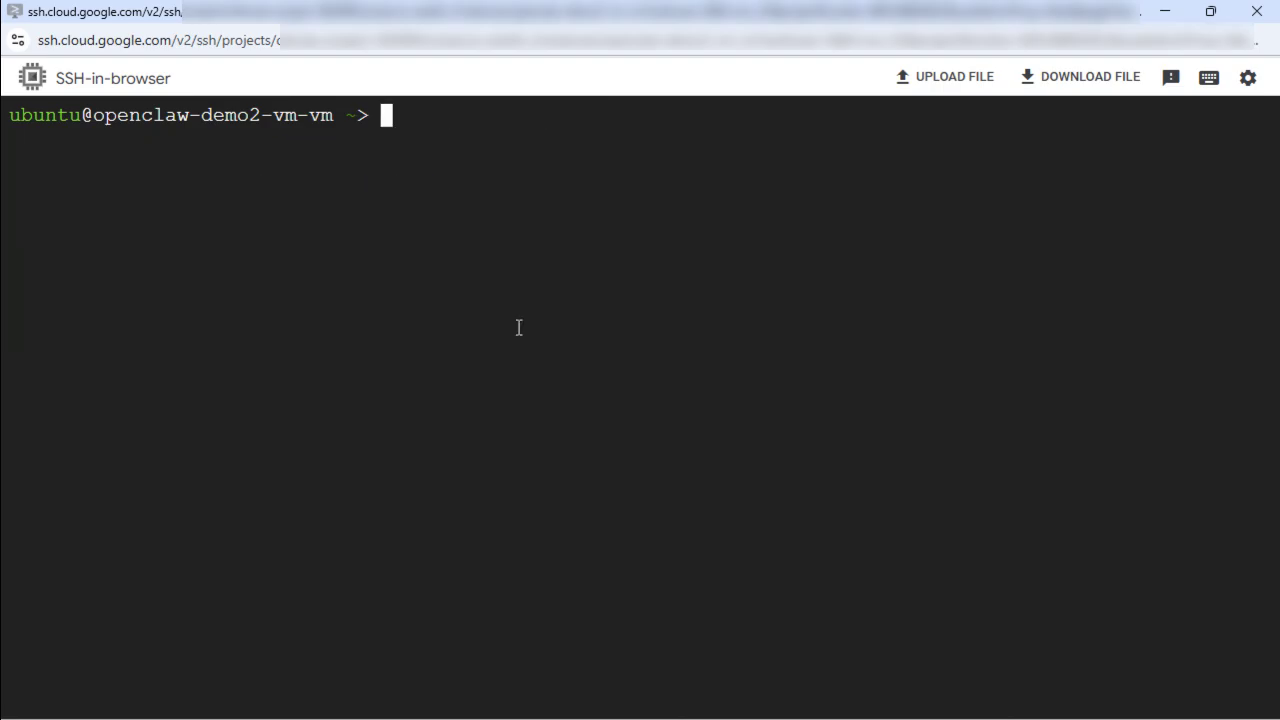
text(s)
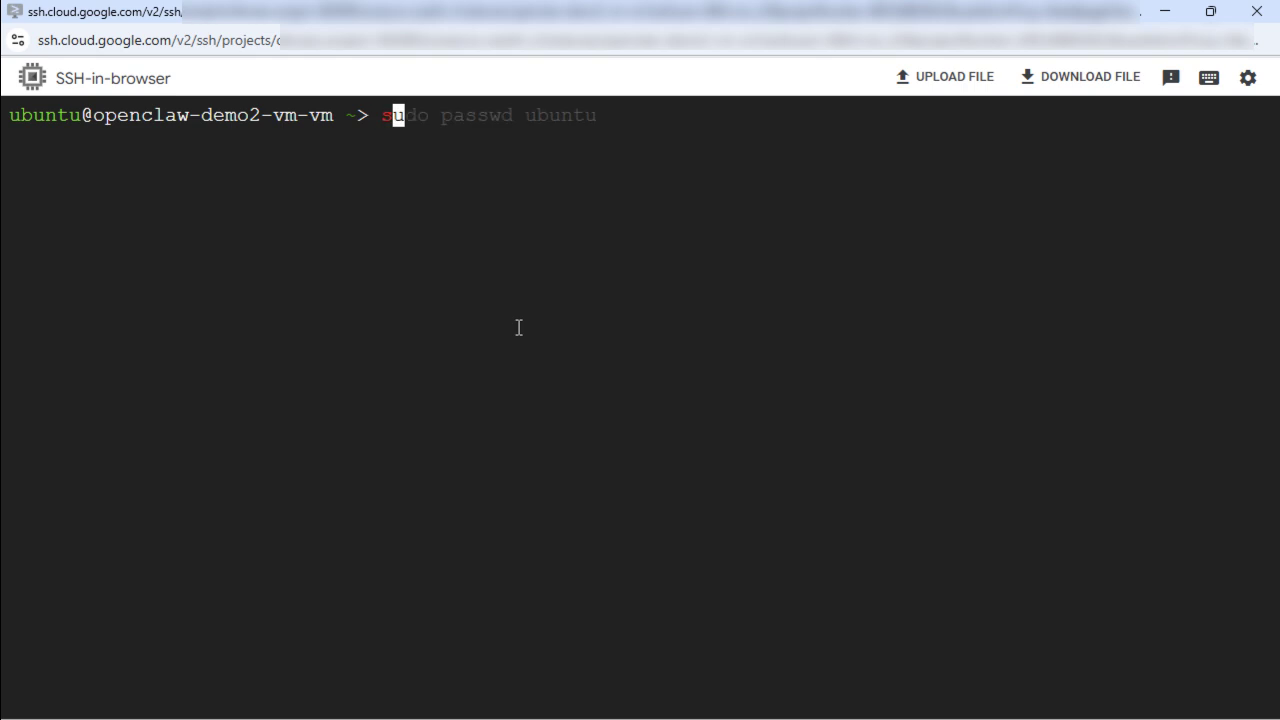
text(udo cat)
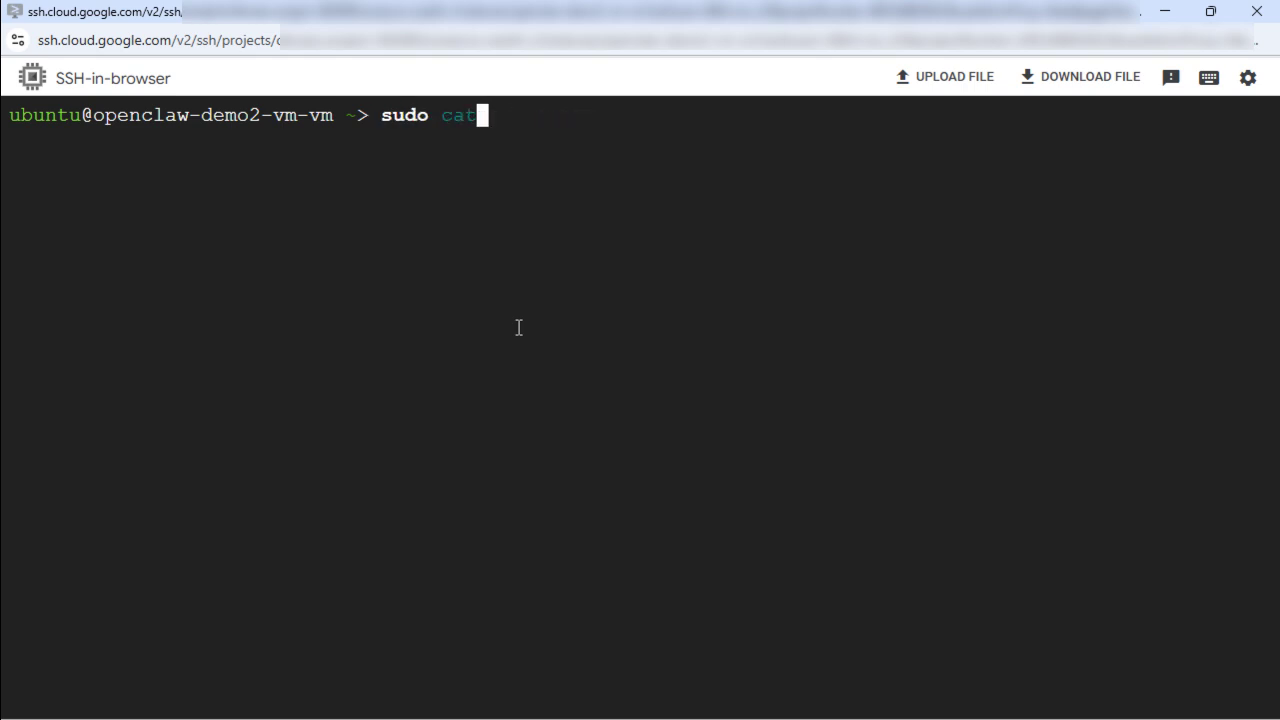
text( /home)
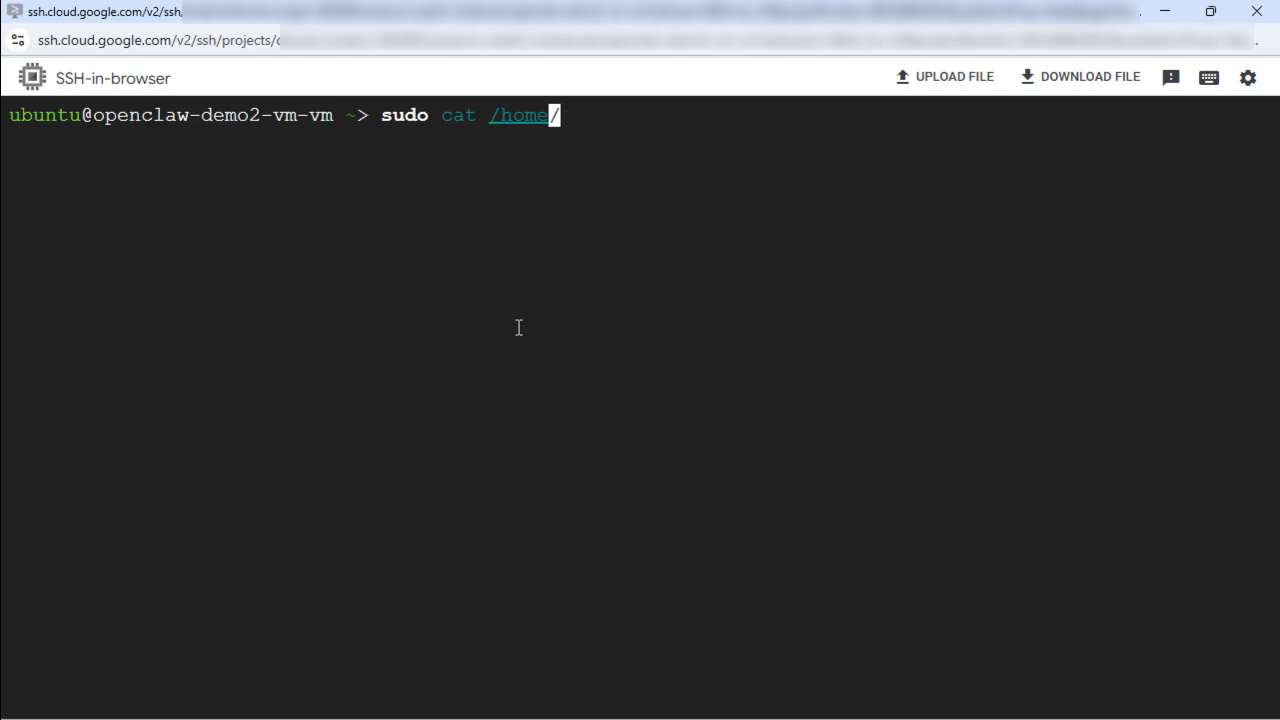
text(/ubuntu)
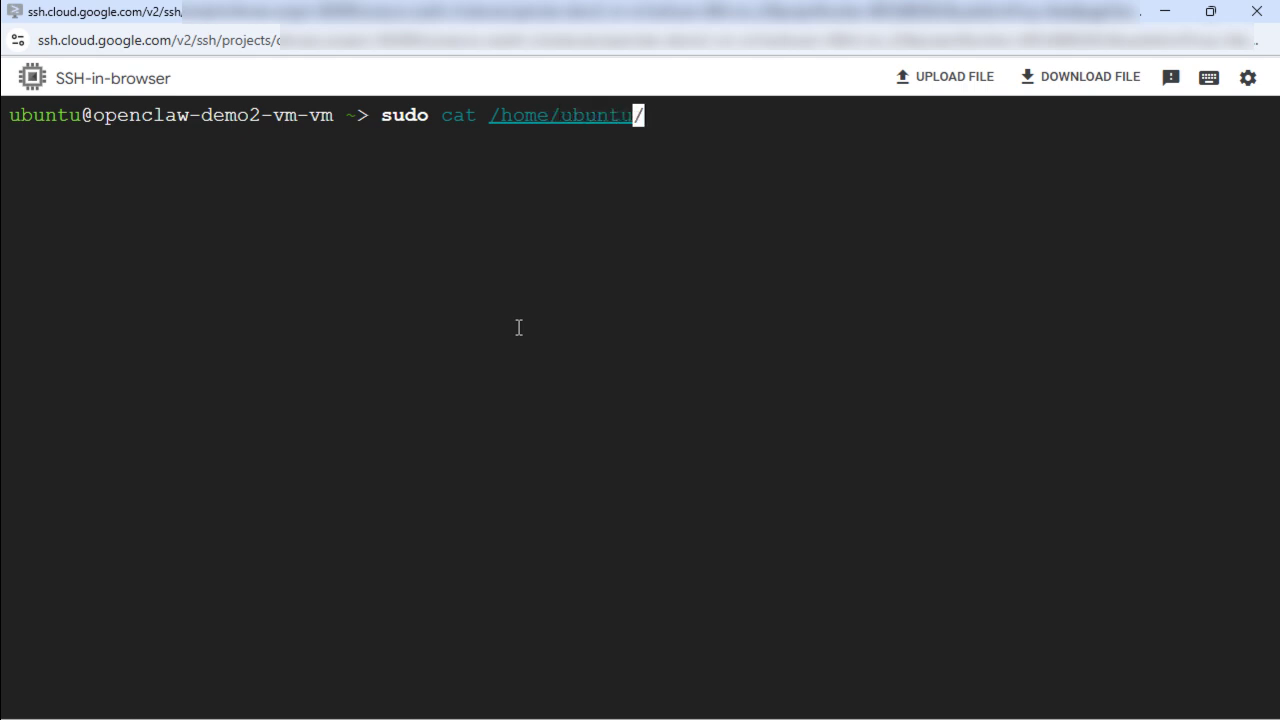
text(/s)
key(Tab)
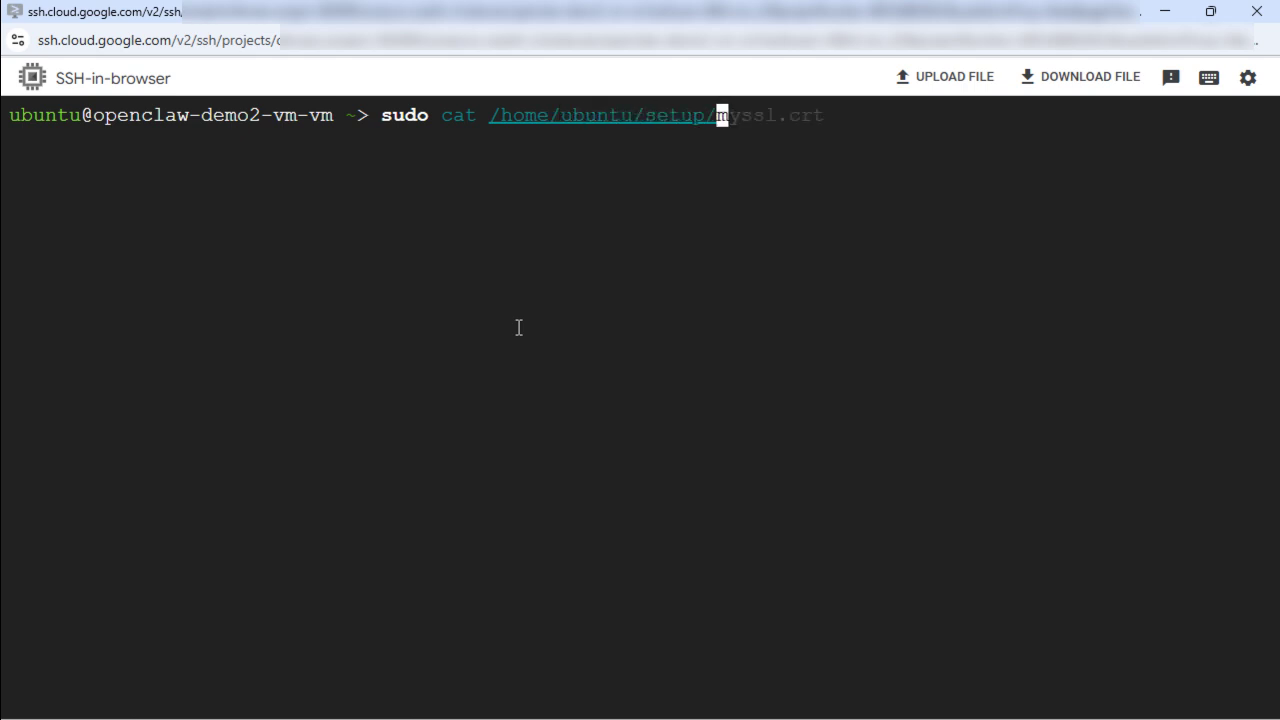
text(.ga)
key(Tab)
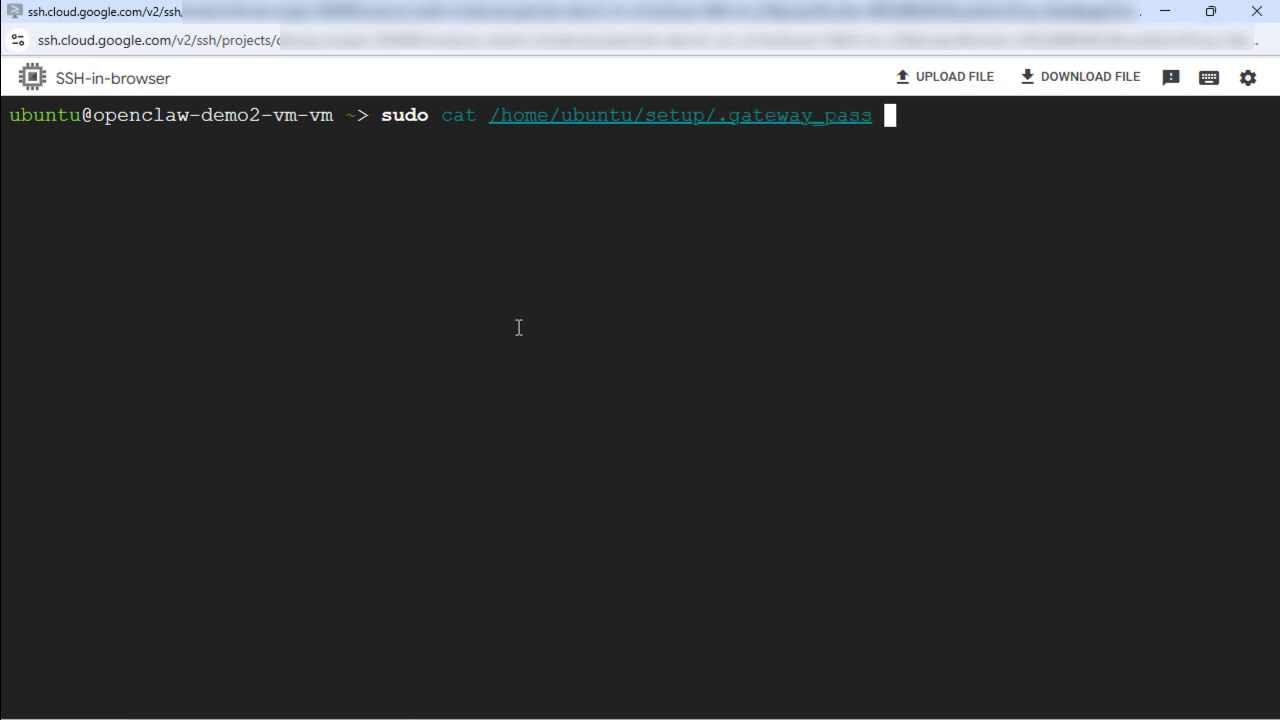
key(Return)
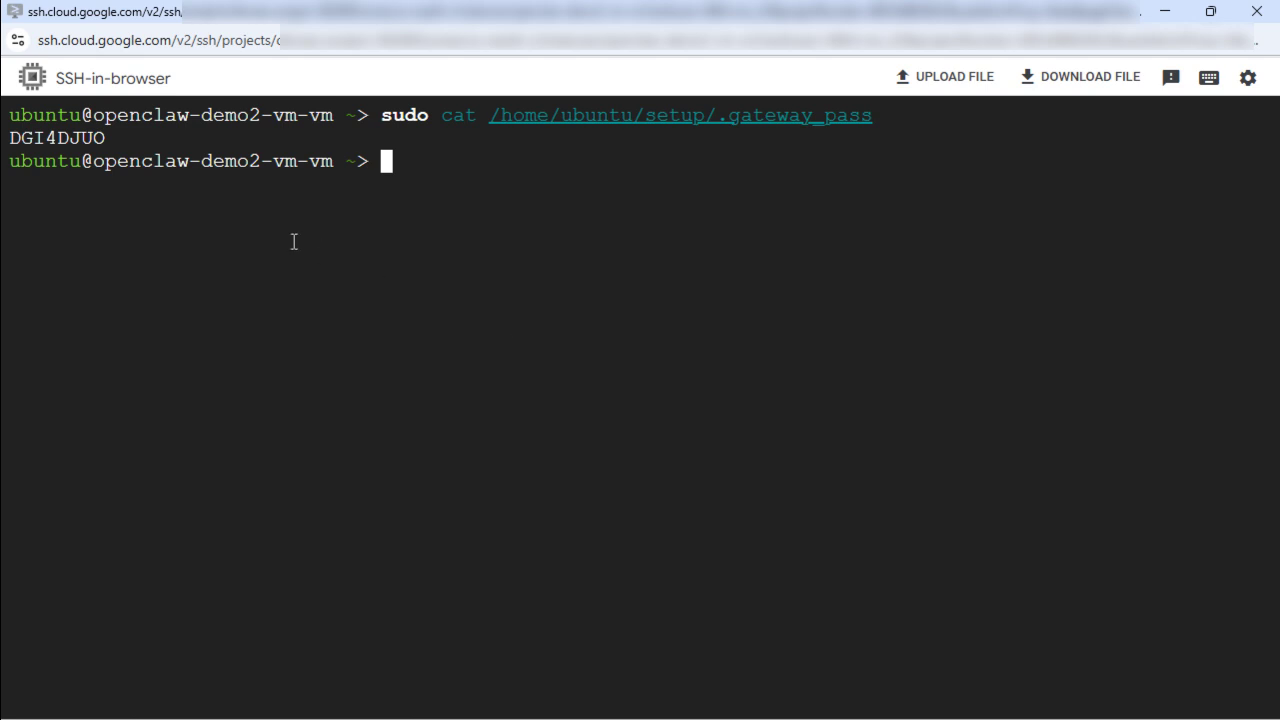
double_click(48, 140)
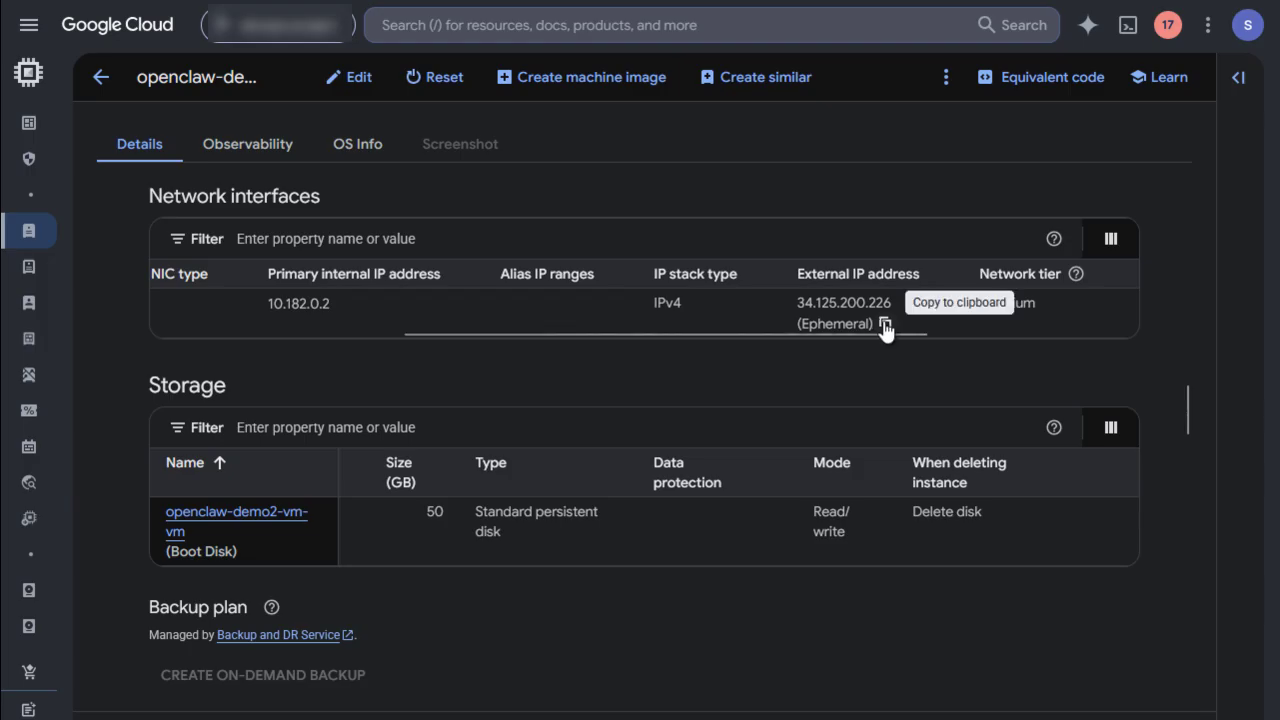
click(885, 325)
mouse_move(837, 12)
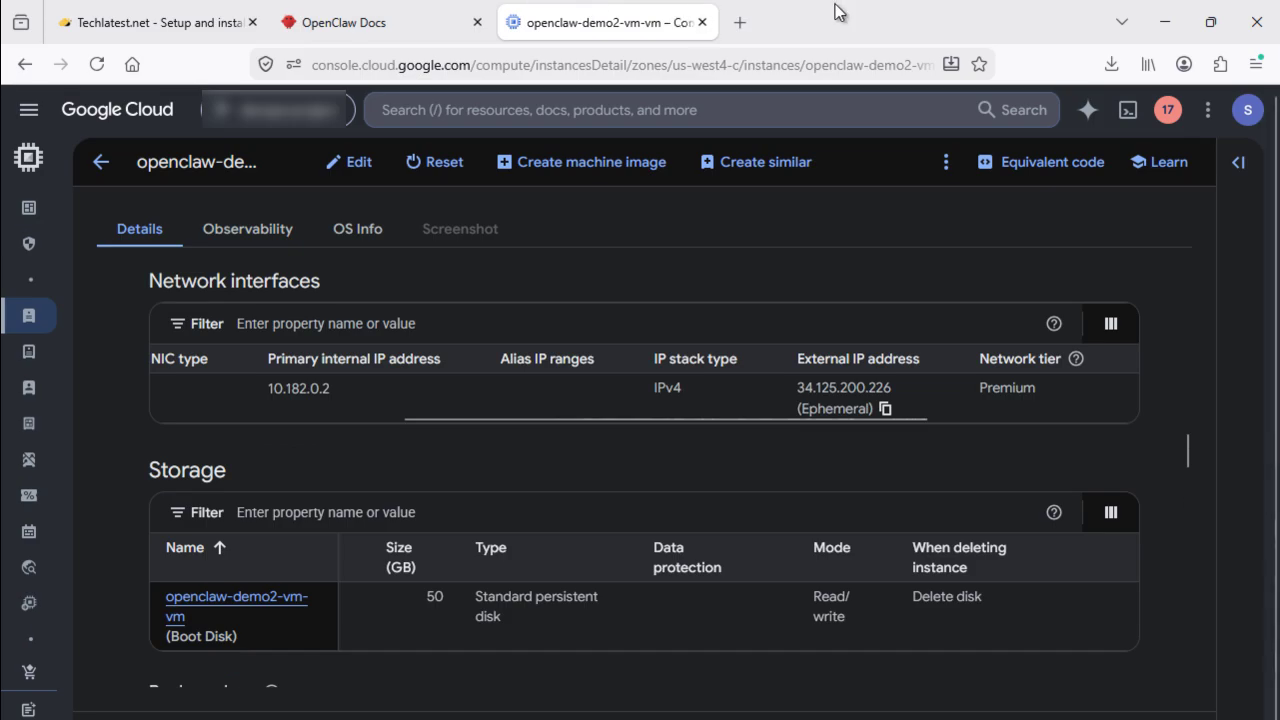
click(748, 25)
key(ctrl+v)
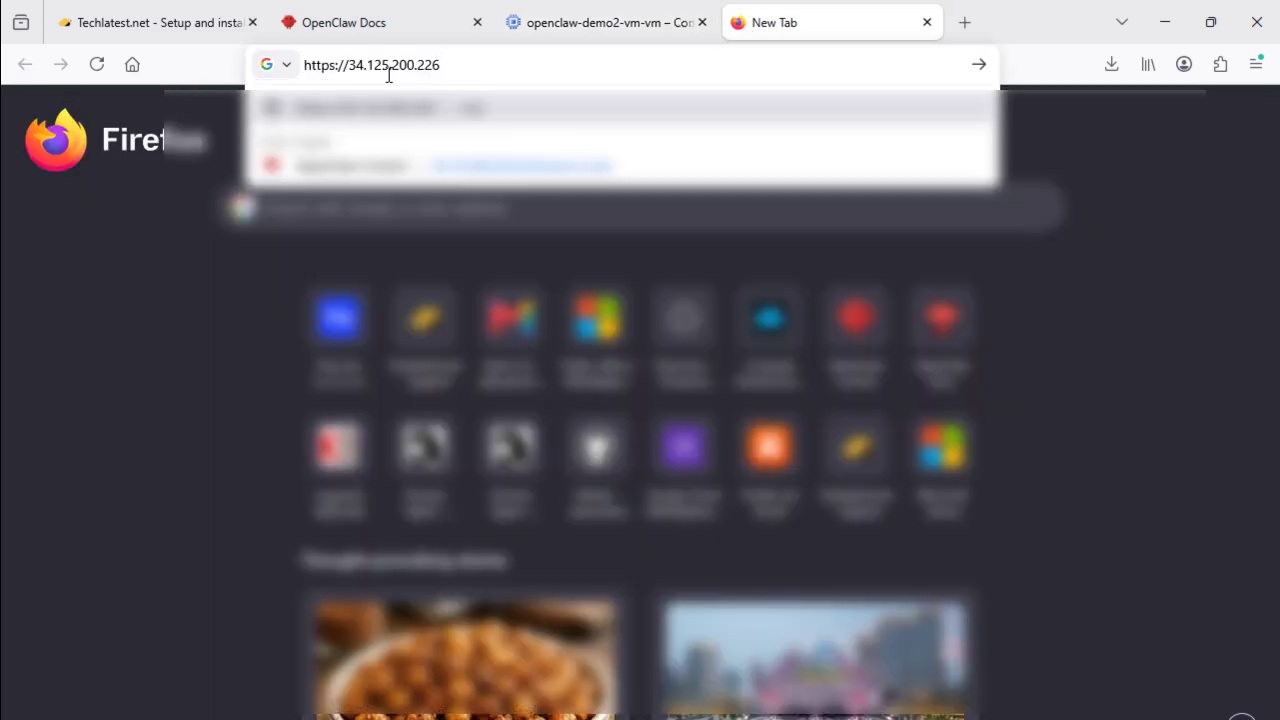
key(Return)
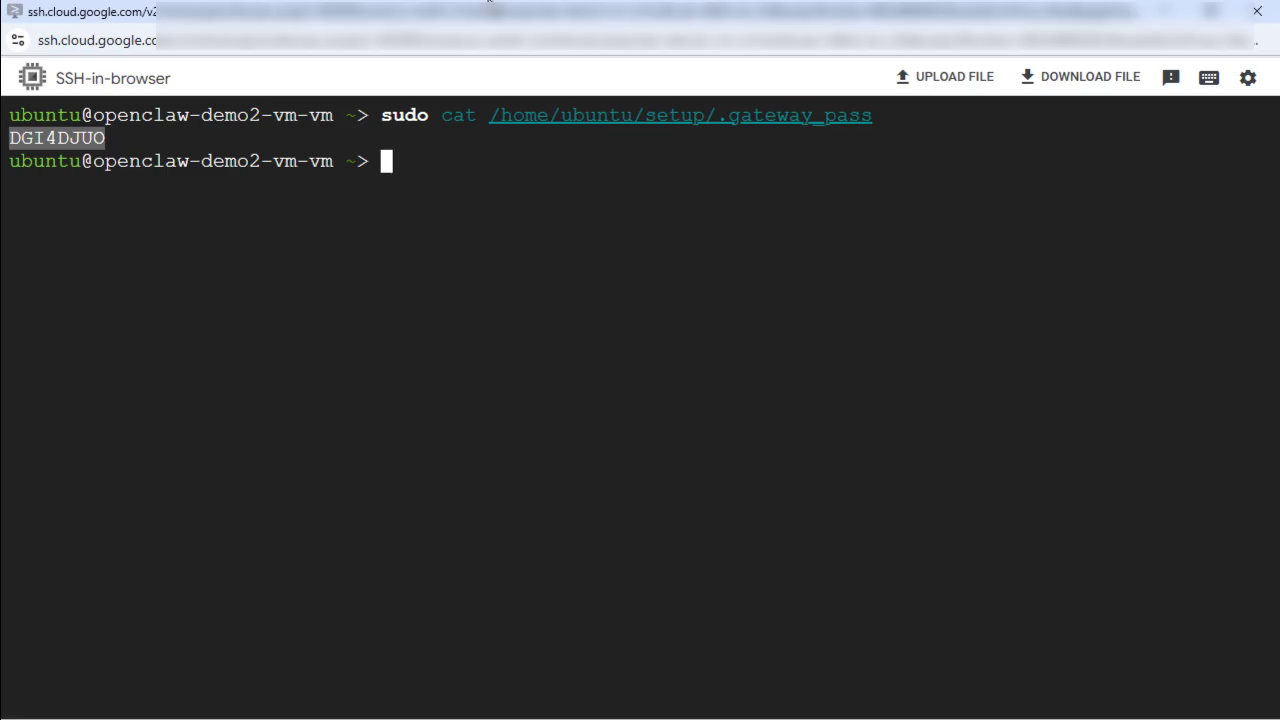
- Copy the gateway password from the SSH session and paste it into the OpenClaw Gateway Dashboard's password field
double_click(48, 138)
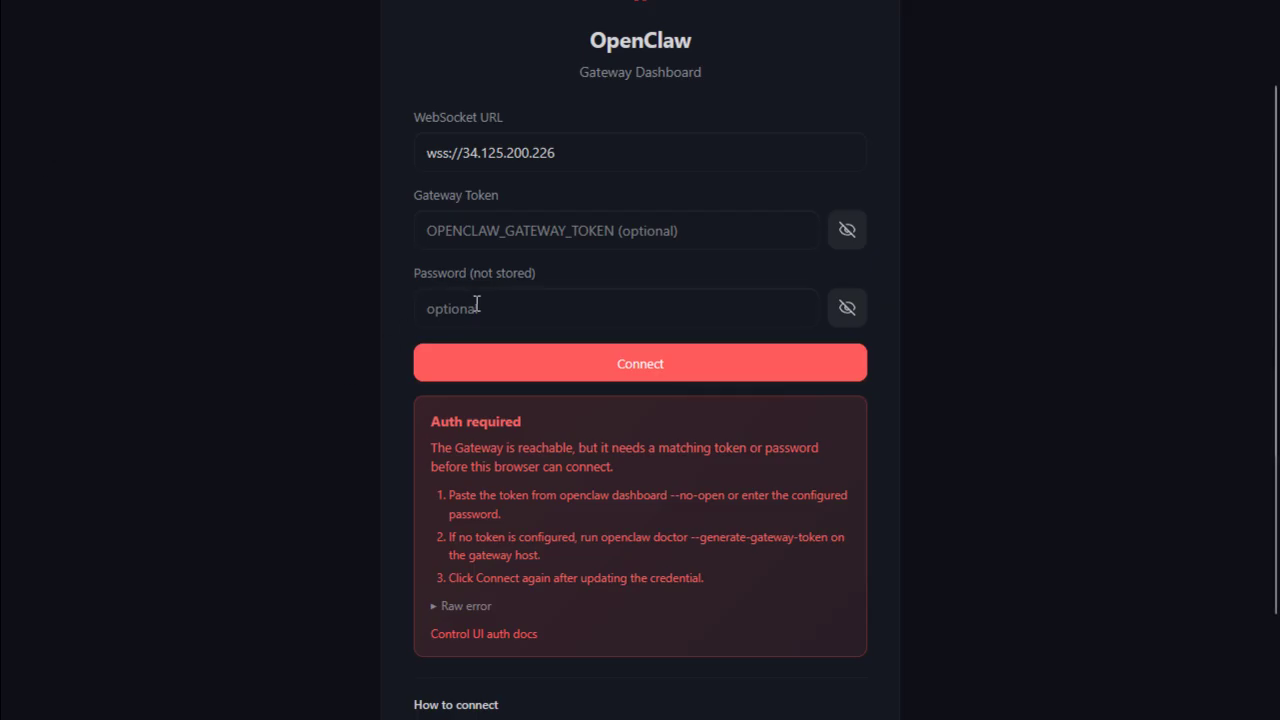
click(477, 304)
key(ctrl+v)
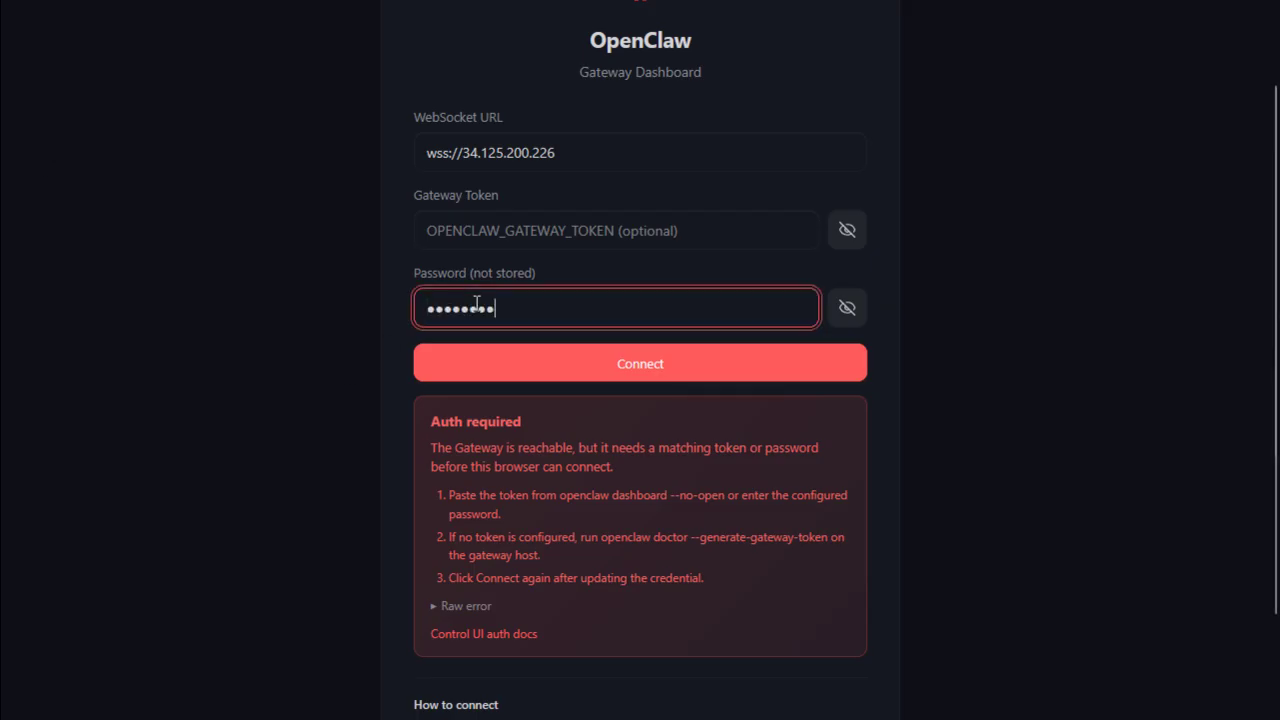
- Connect to the OpenClaw Gateway with the entered password and read the device pairing instructions
click(675, 365)
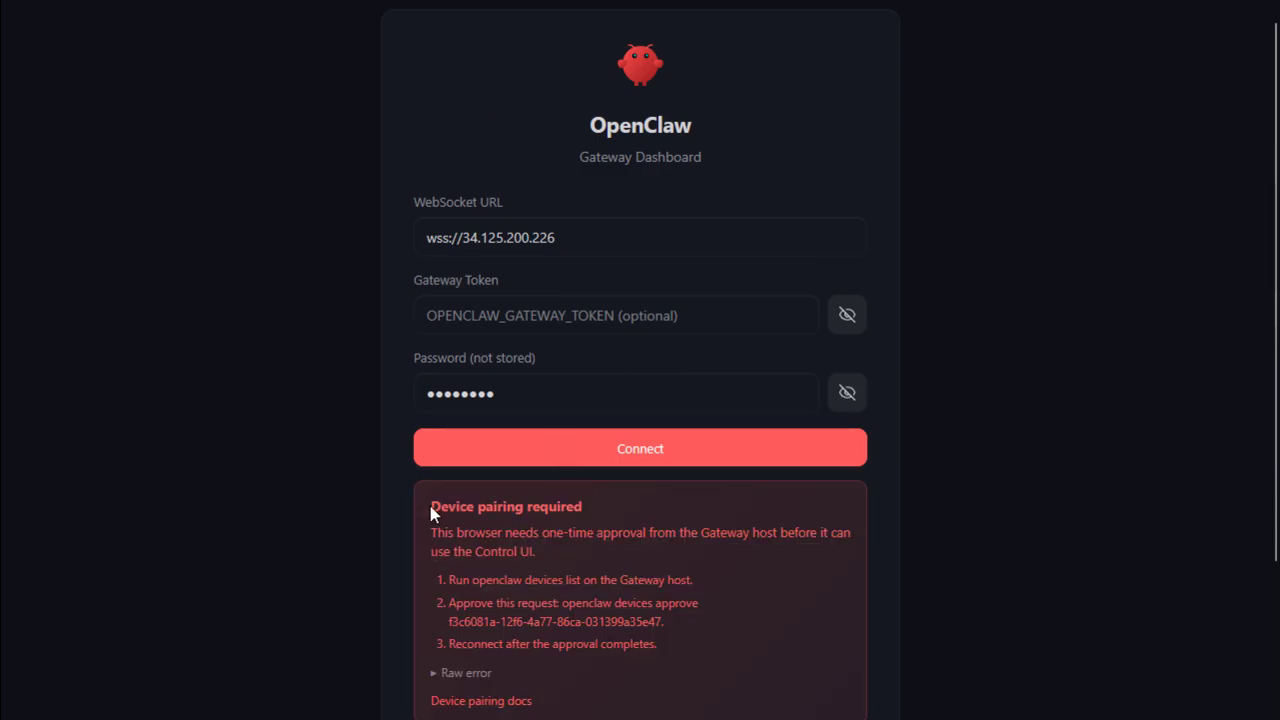
drag(430, 502, 657, 637)
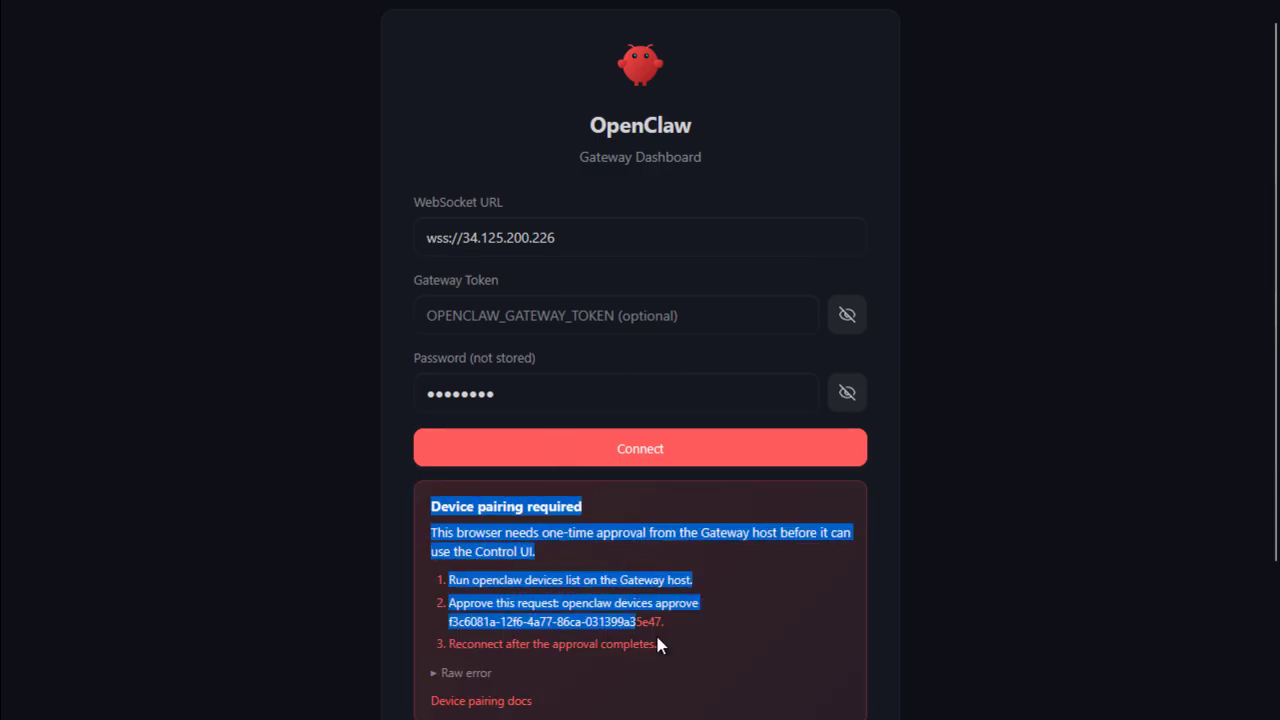
click(757, 650)
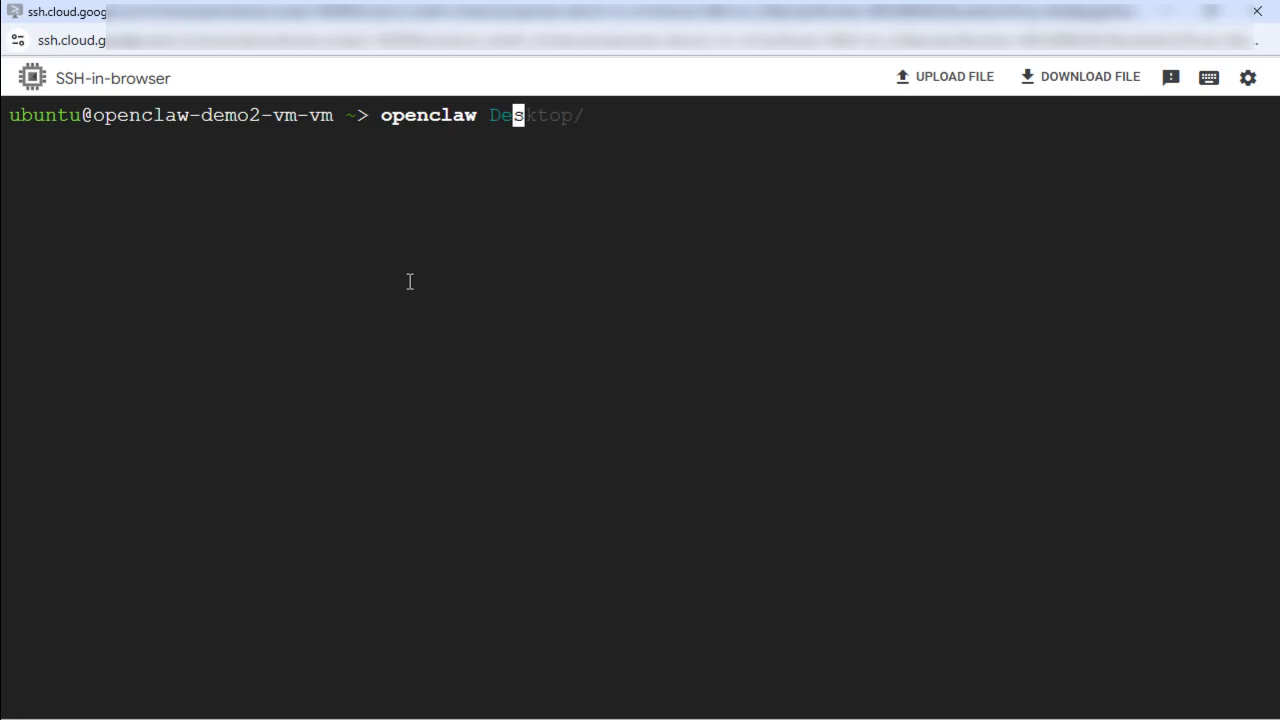
- Run openclaw devices list in the SSH session and copy the pending pairing request's ID
text(vices list)
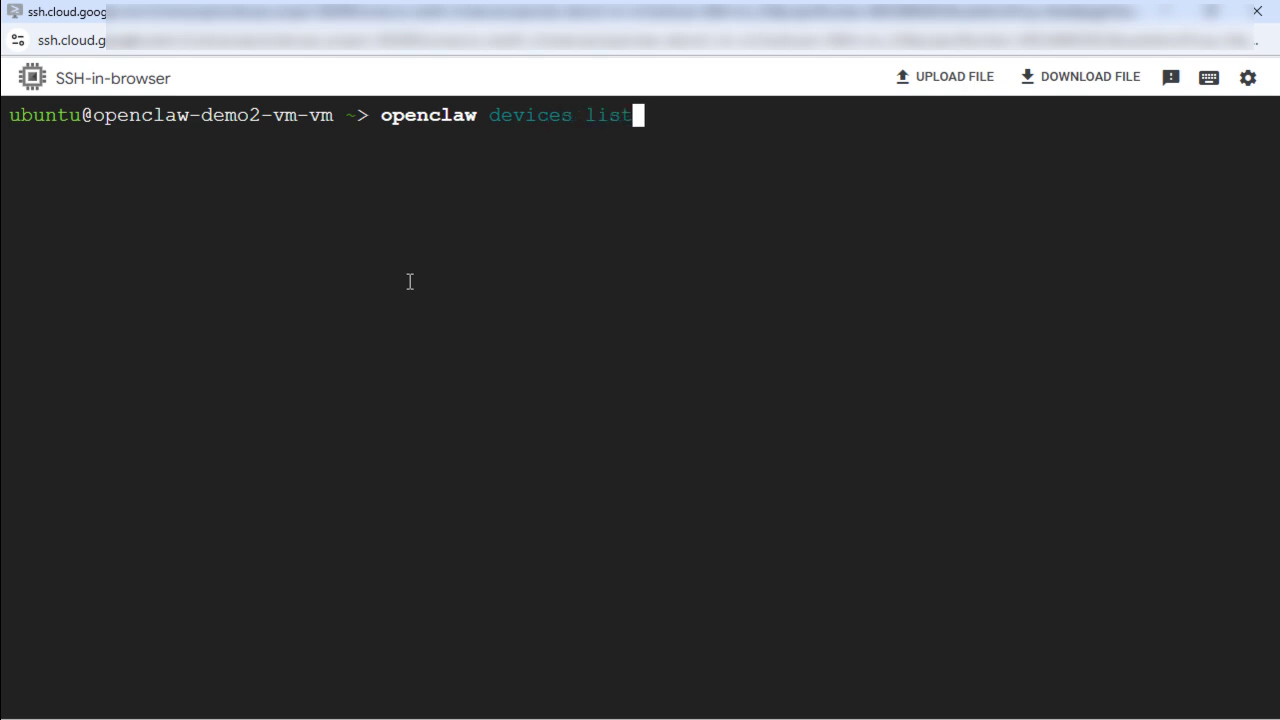
key(Return)
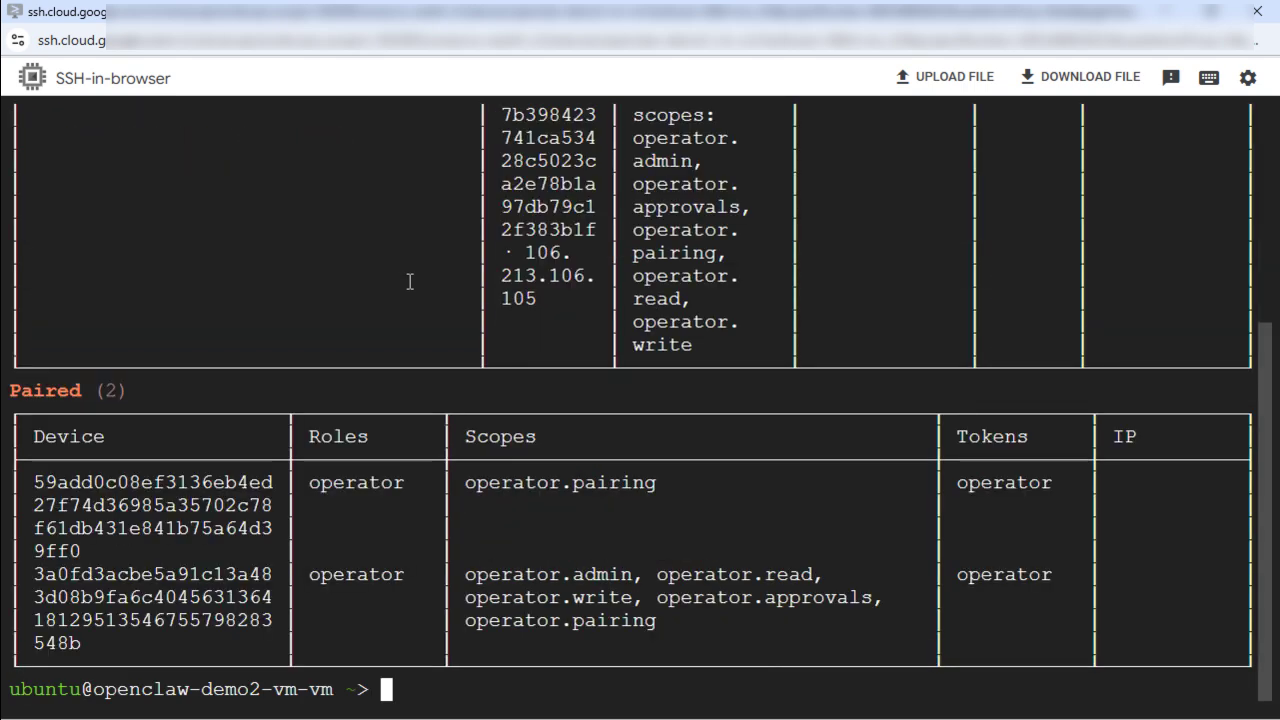
scroll(409, 281, up, 4)
scroll(409, 281, up, 1)
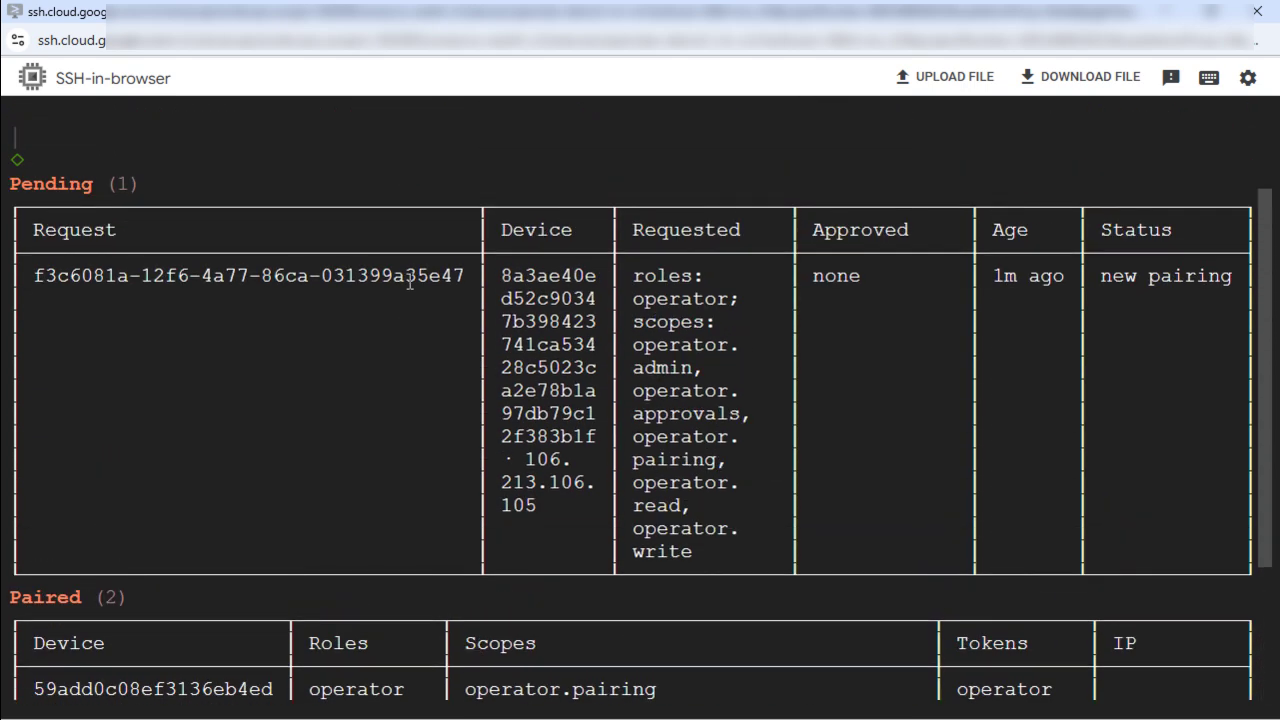
drag(37, 277, 466, 276)
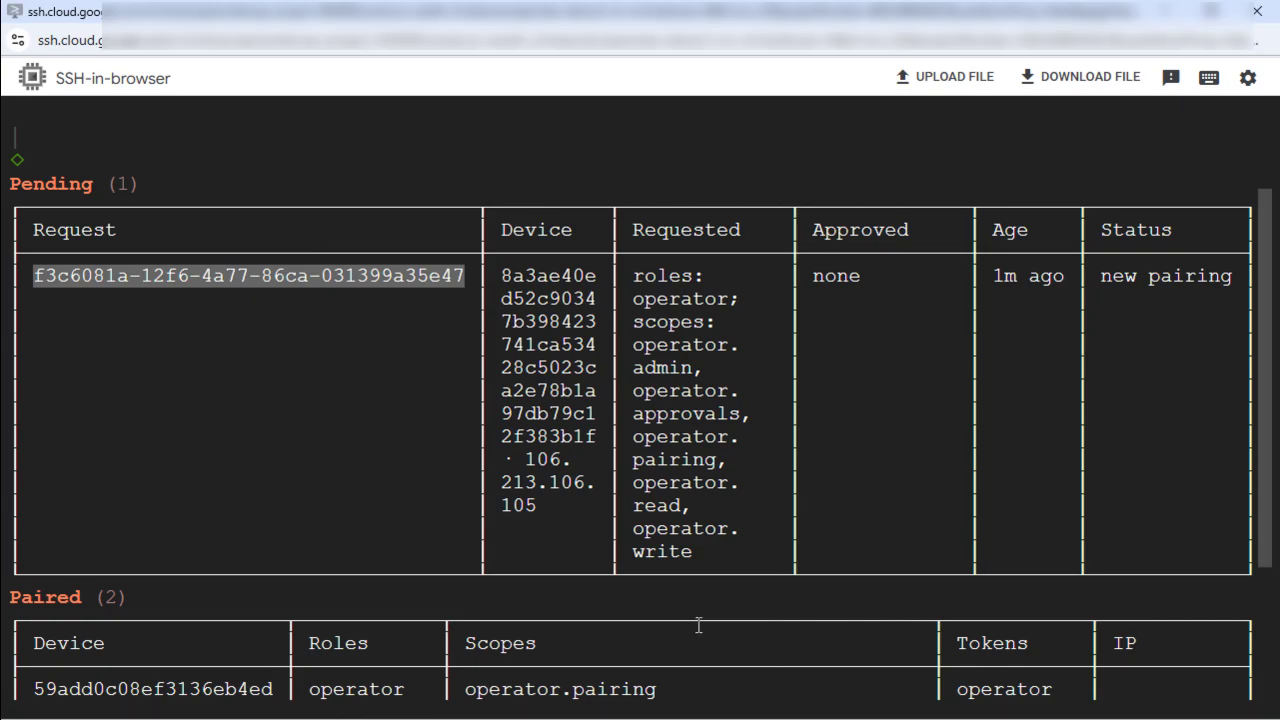
- Approve the browser's pairing by running openclaw devices approve with the copied request ID
scroll(698, 625, down, 3)
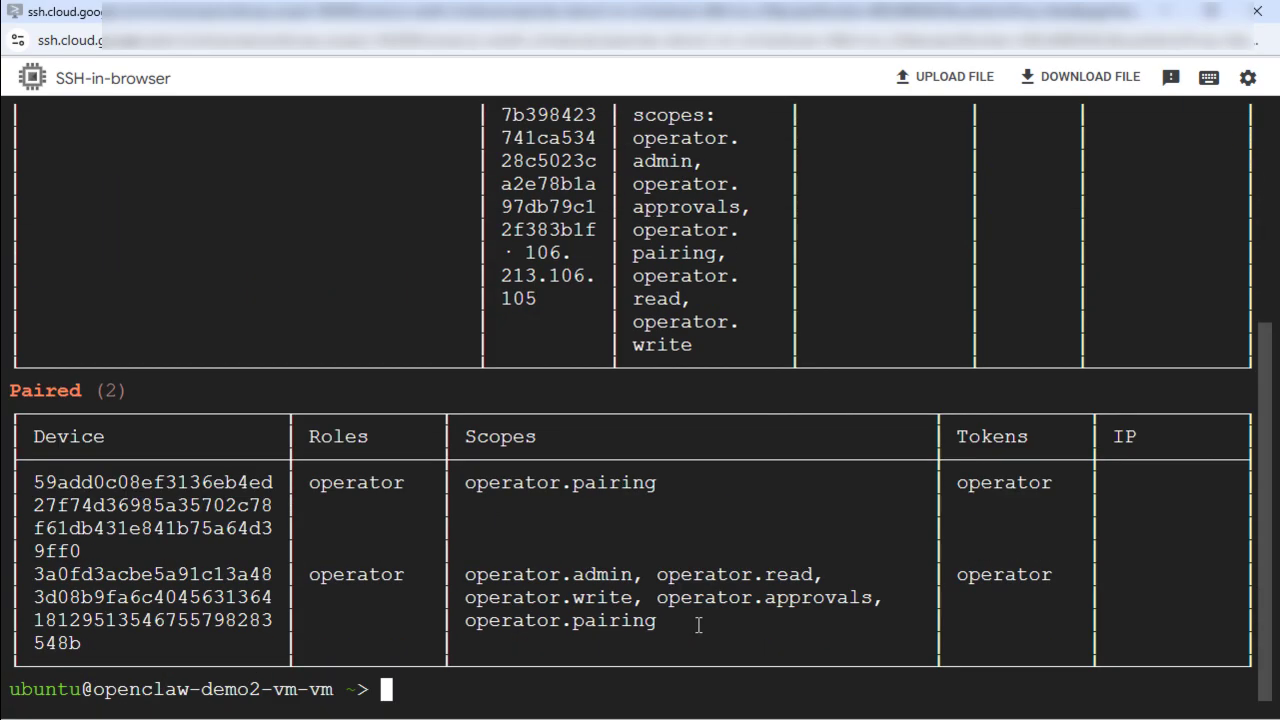
text(open)
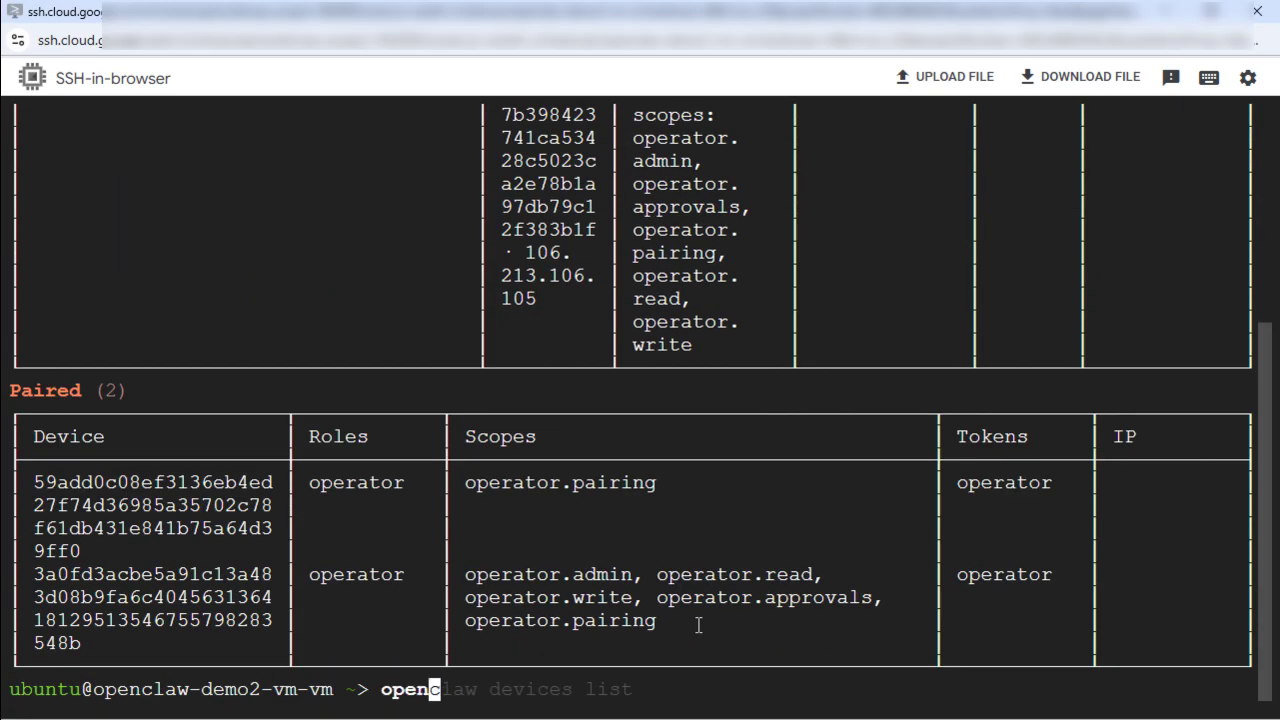
key(Right)
key(BackSpace)
key(BackSpace)
key(BackSpace)
key(BackSpace)
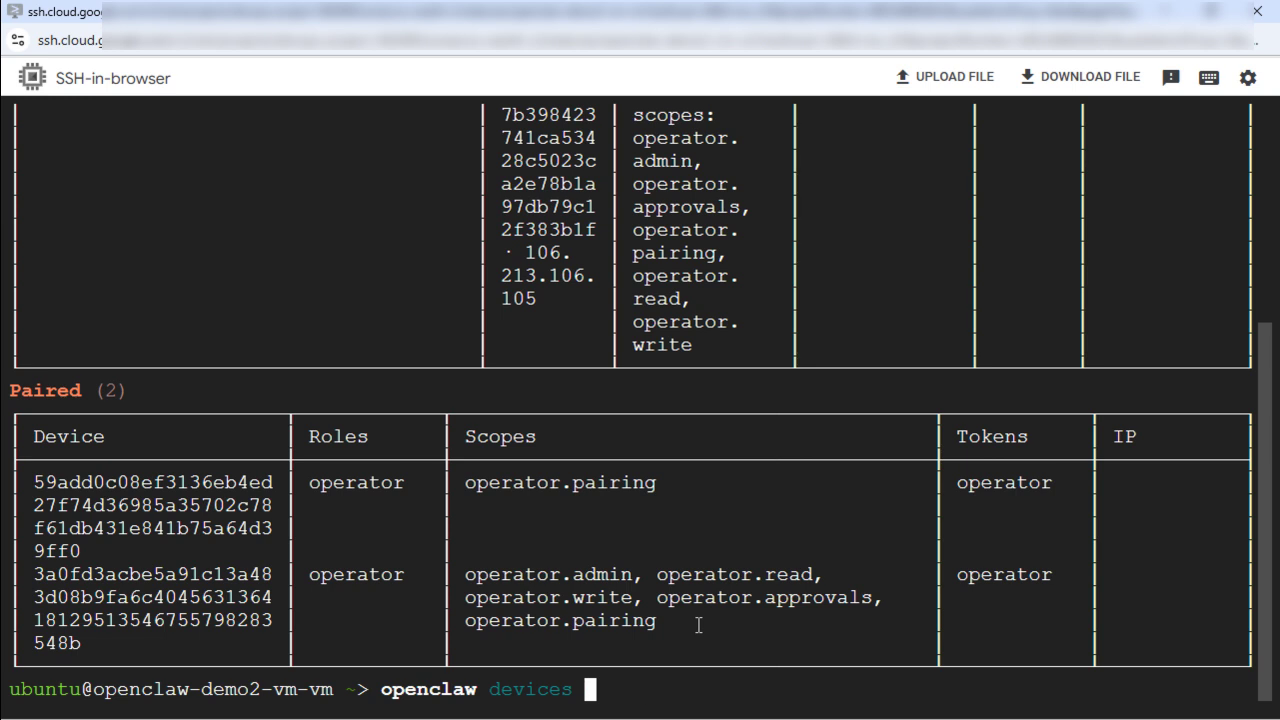
text(approe)
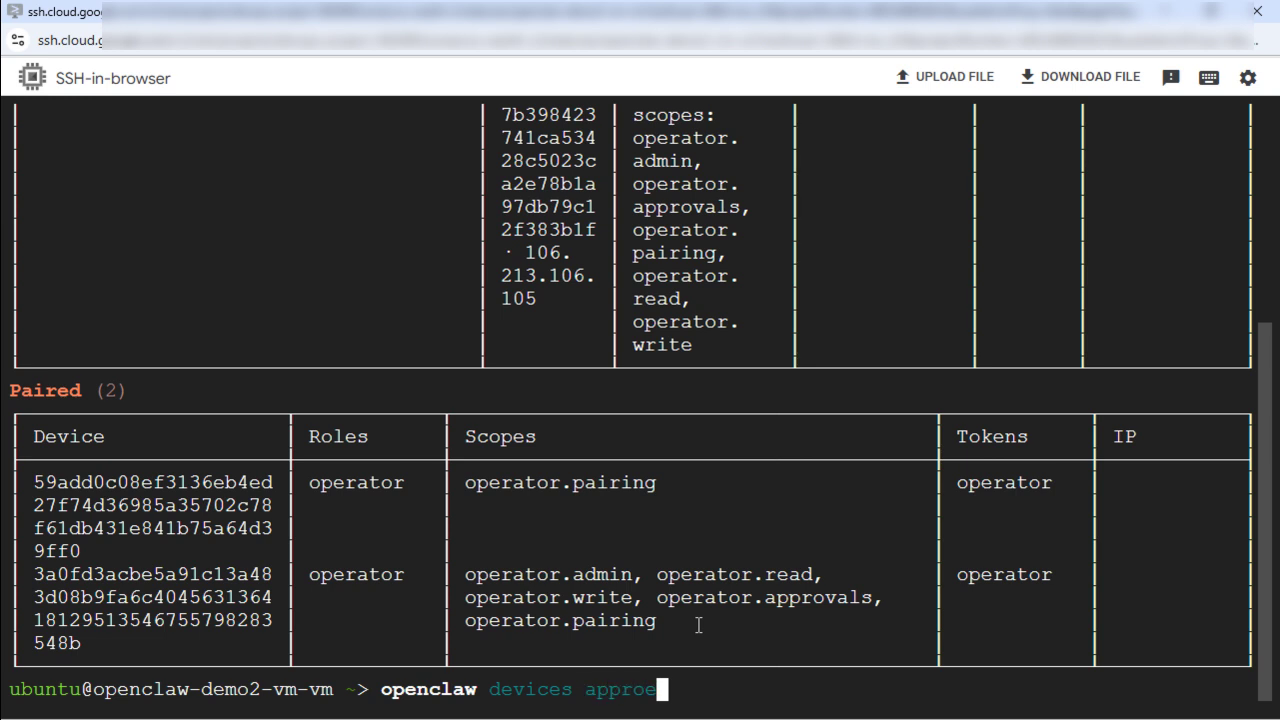
key(BackSpace)
text(ve)
right_click(697, 625)
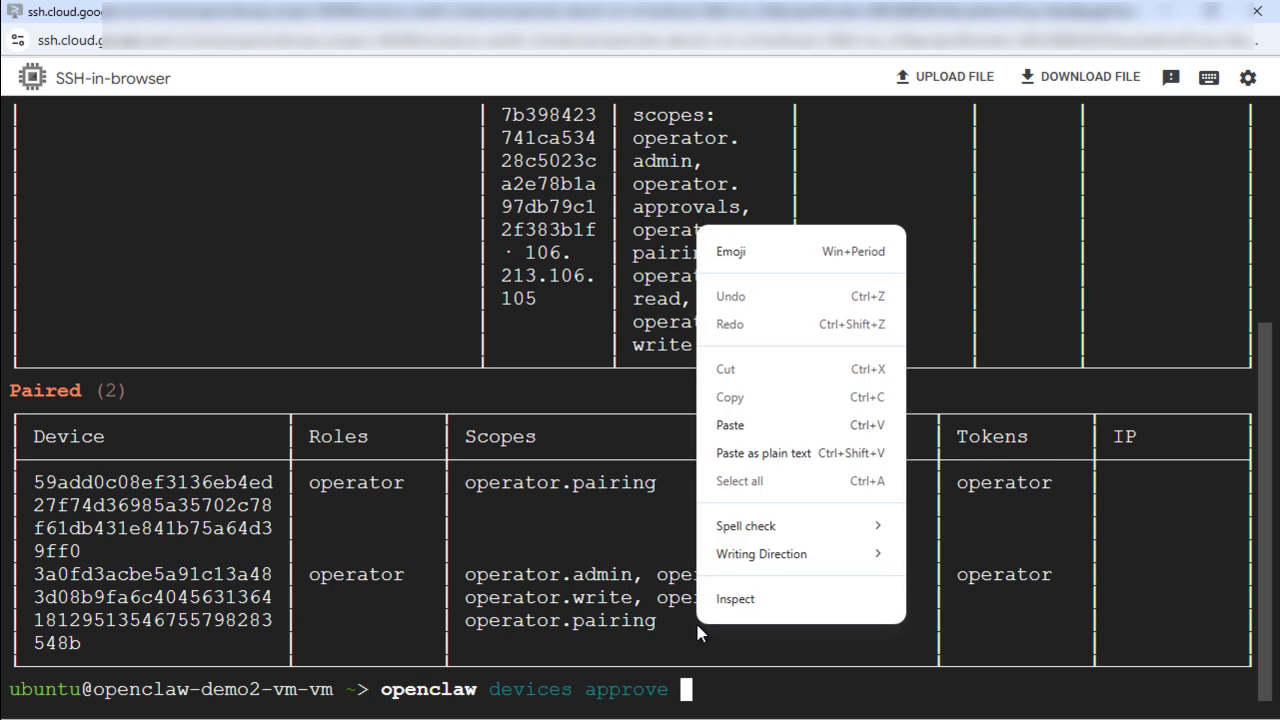
click(735, 425)
key(Return)
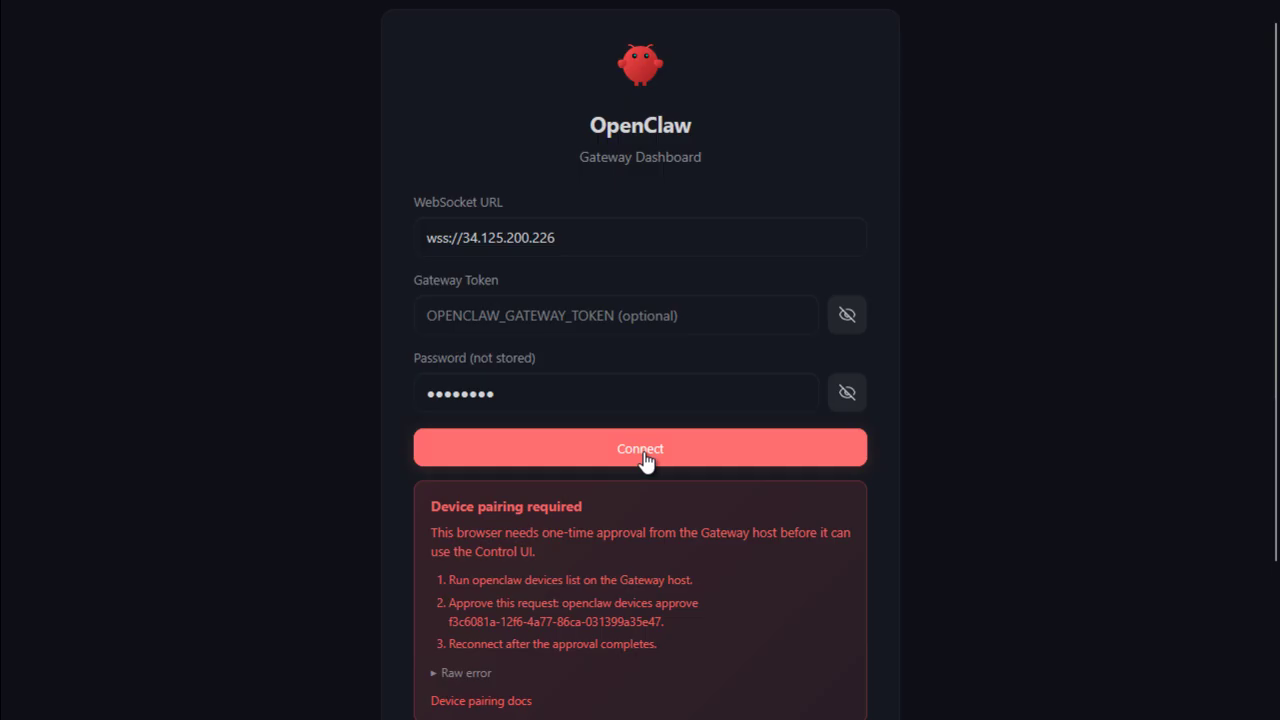
- Reconnect to the OpenClaw Gateway Dashboard in Firefox and dismiss the update banner
click(645, 458)
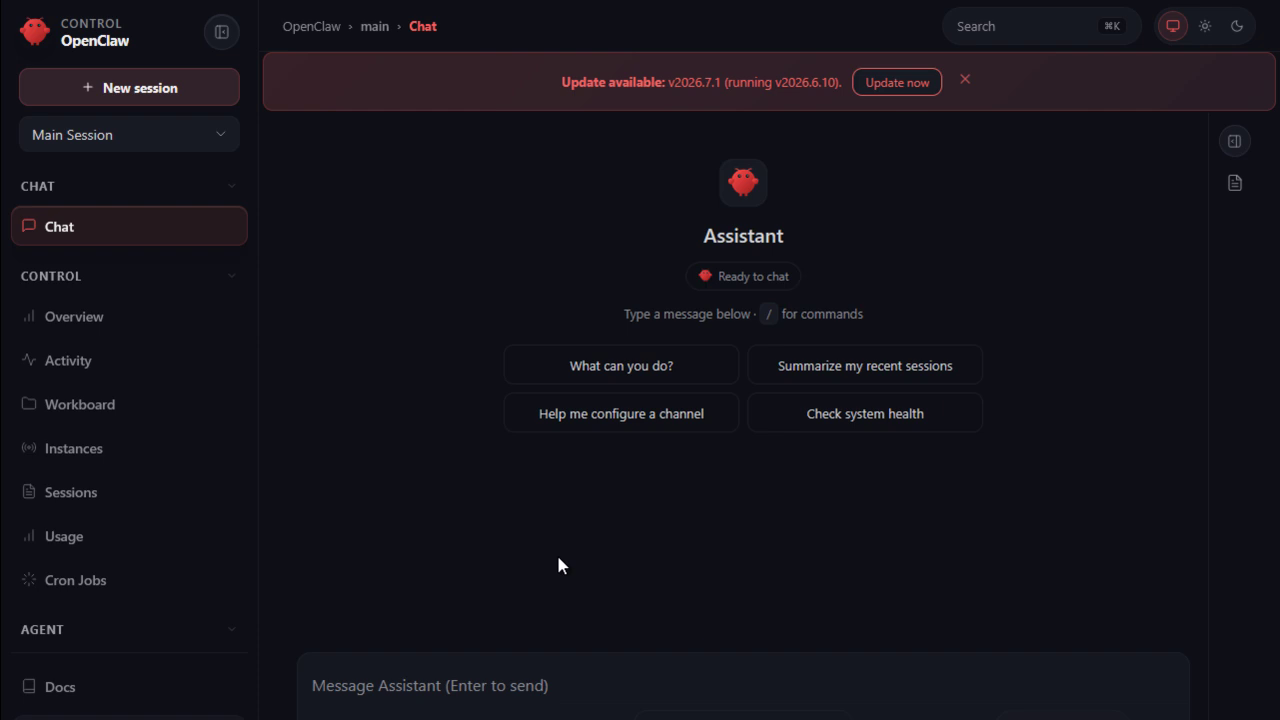
click(965, 80)
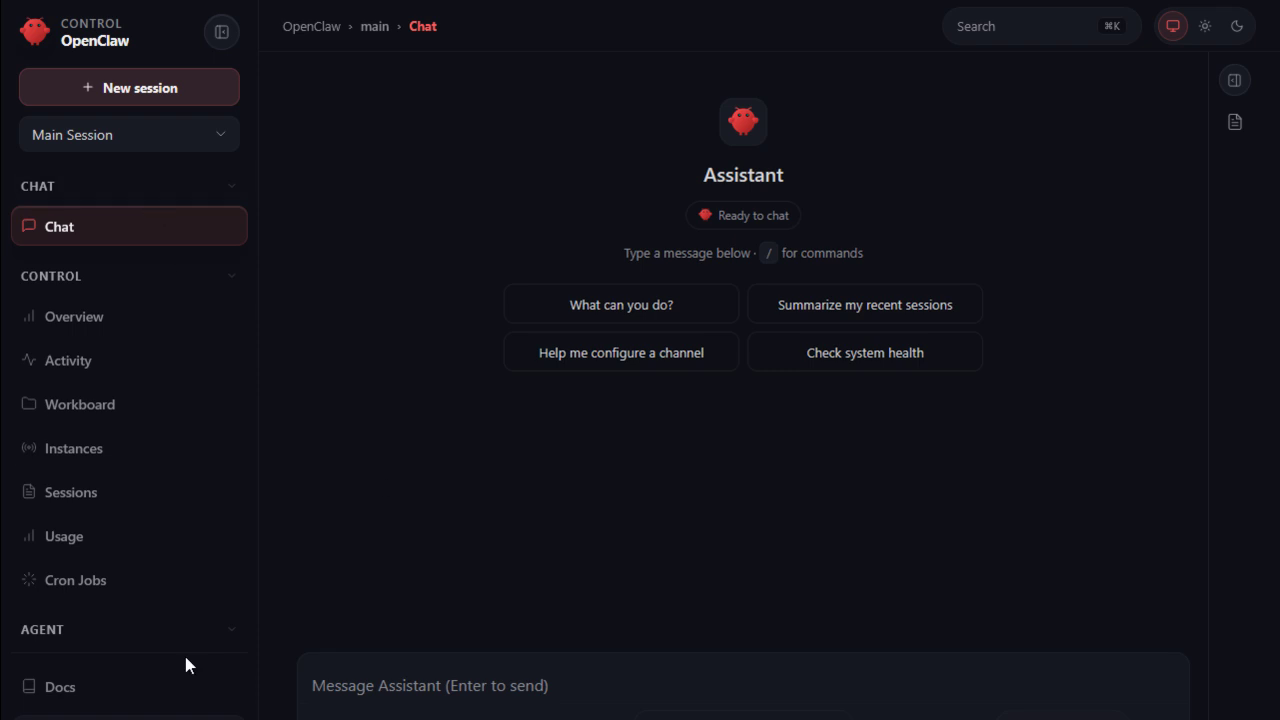
- Look through the dashboard's Control, Agent and Settings sections and check the chat's available models
scroll(160, 478, down, 3)
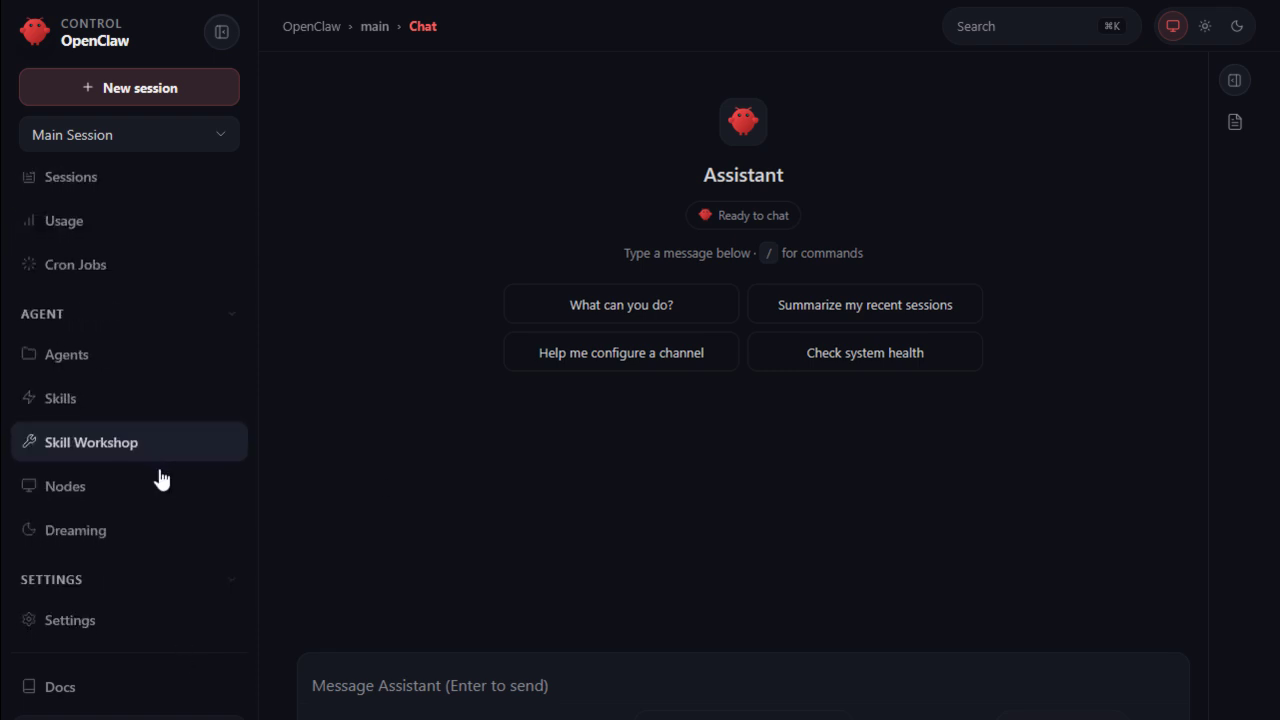
scroll(160, 478, up, 2)
scroll(160, 478, up, 2)
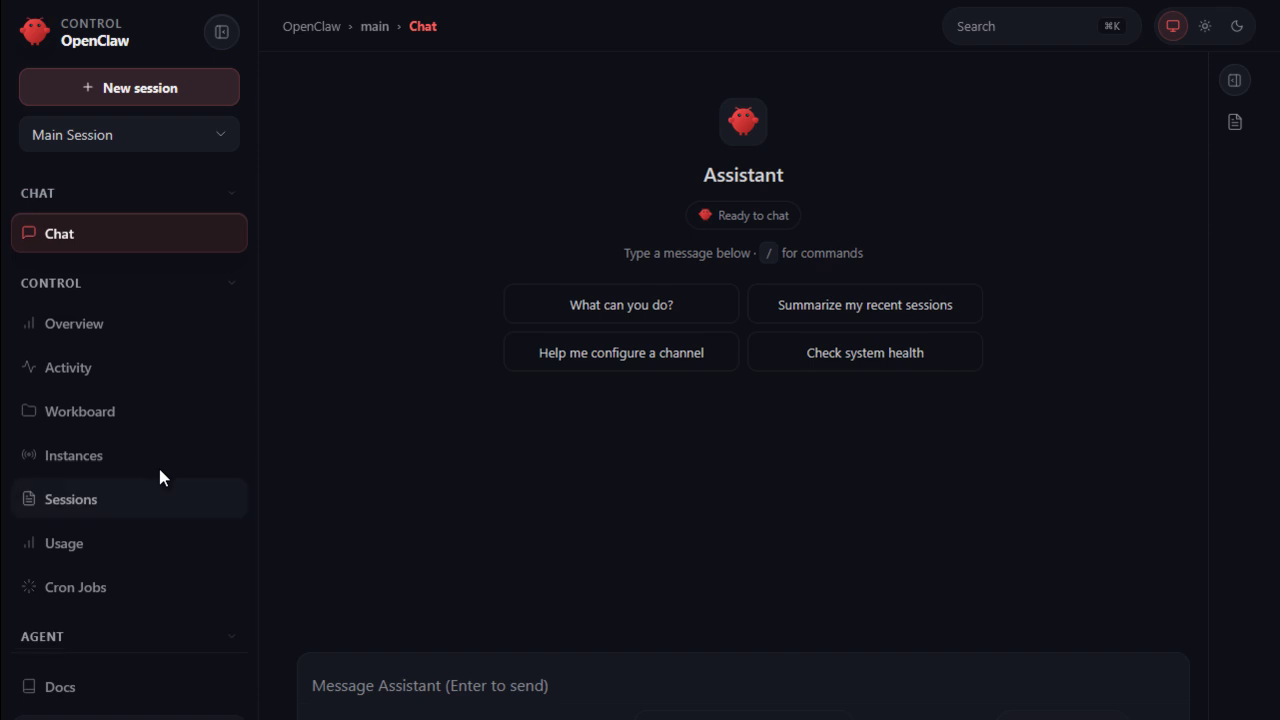
scroll(160, 478, down, 3)
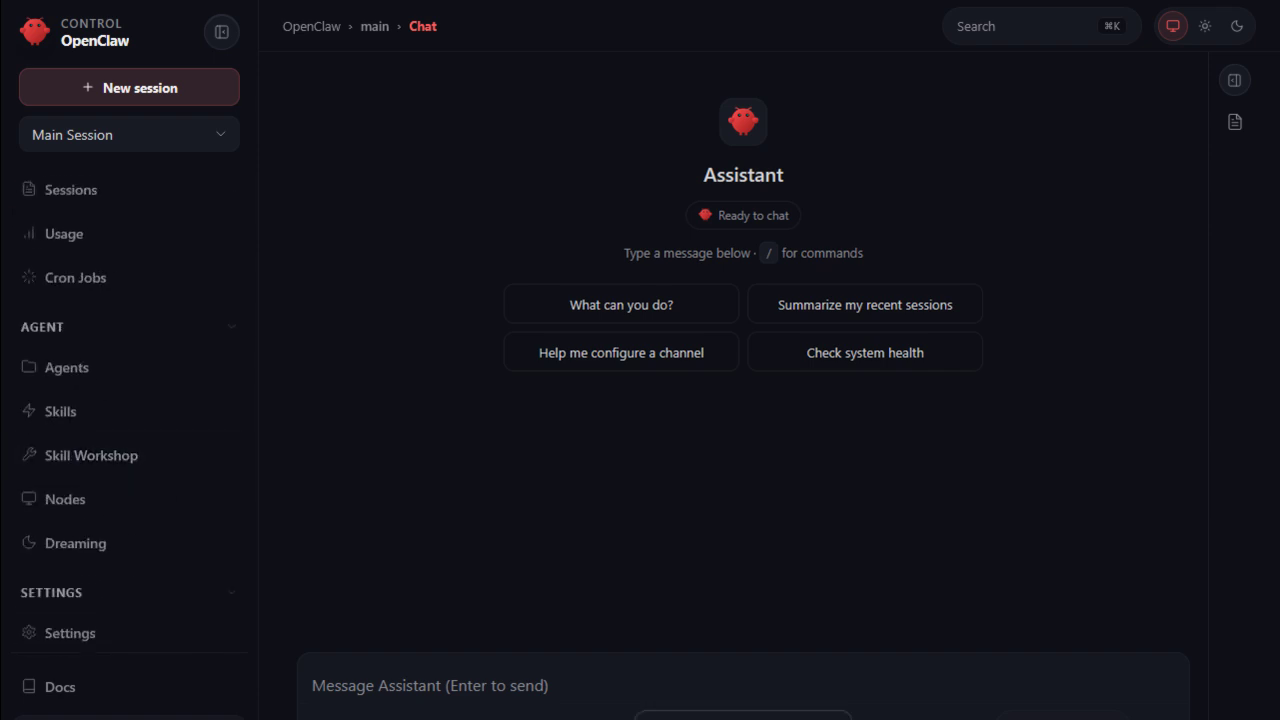
click(743, 715)
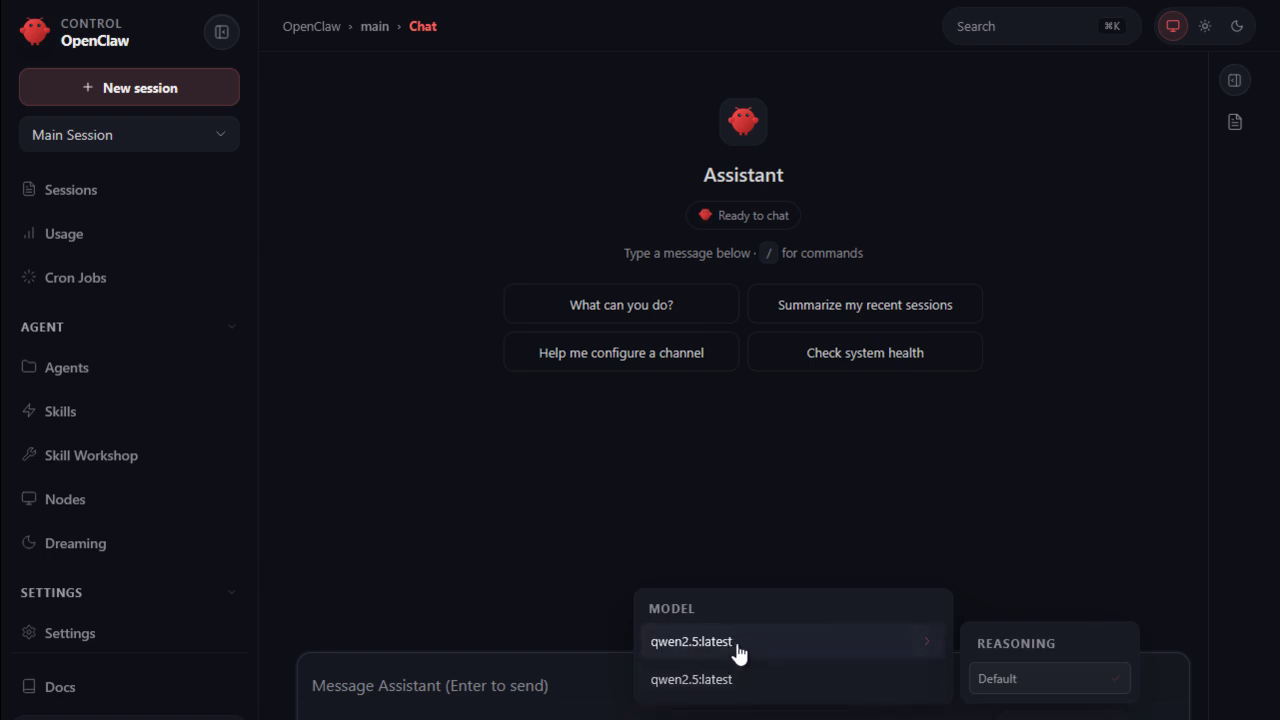
click(763, 539)
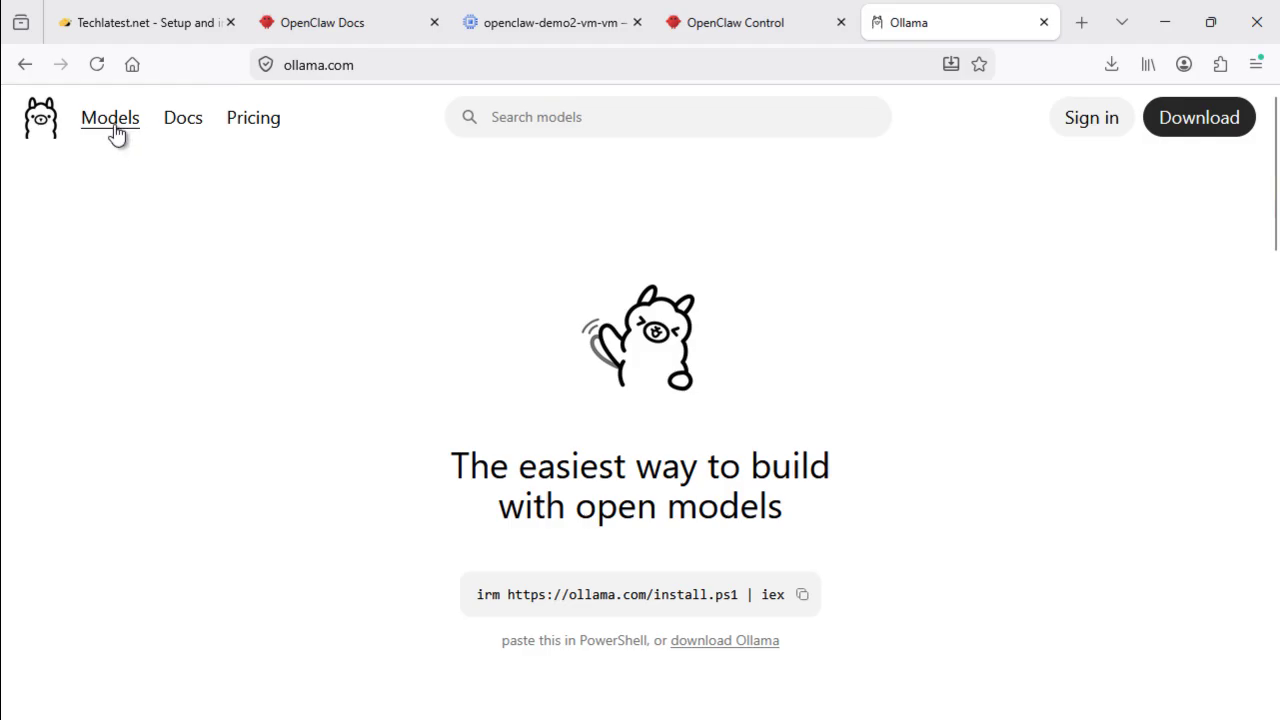
- Open the model library on ollama.com, filter it by Thinking and browse the listed models
click(112, 120)
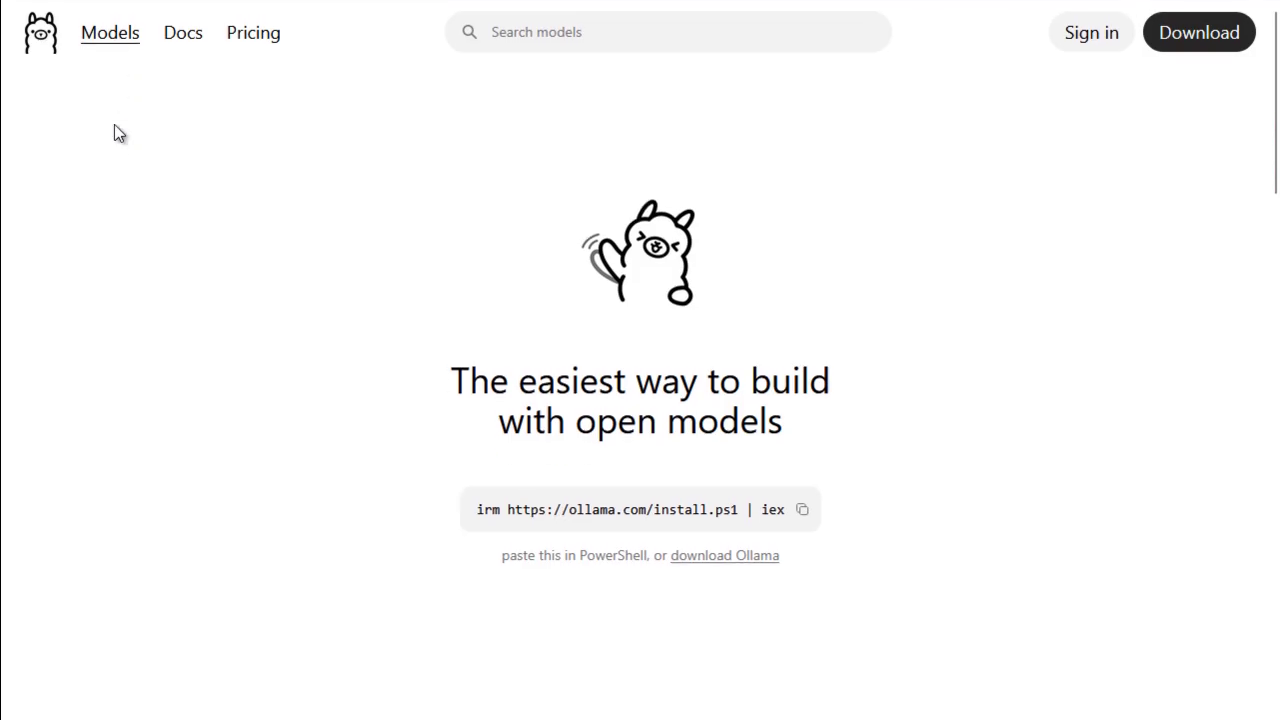
scroll(603, 535, down, 1)
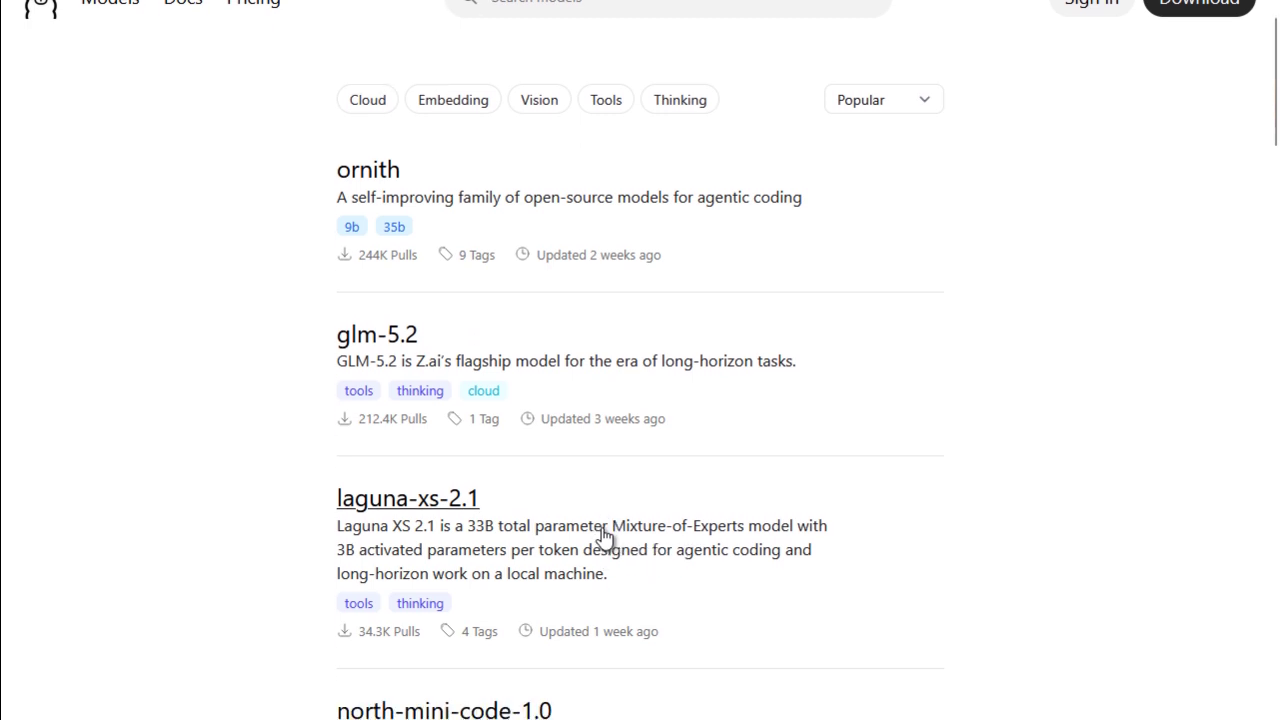
click(700, 104)
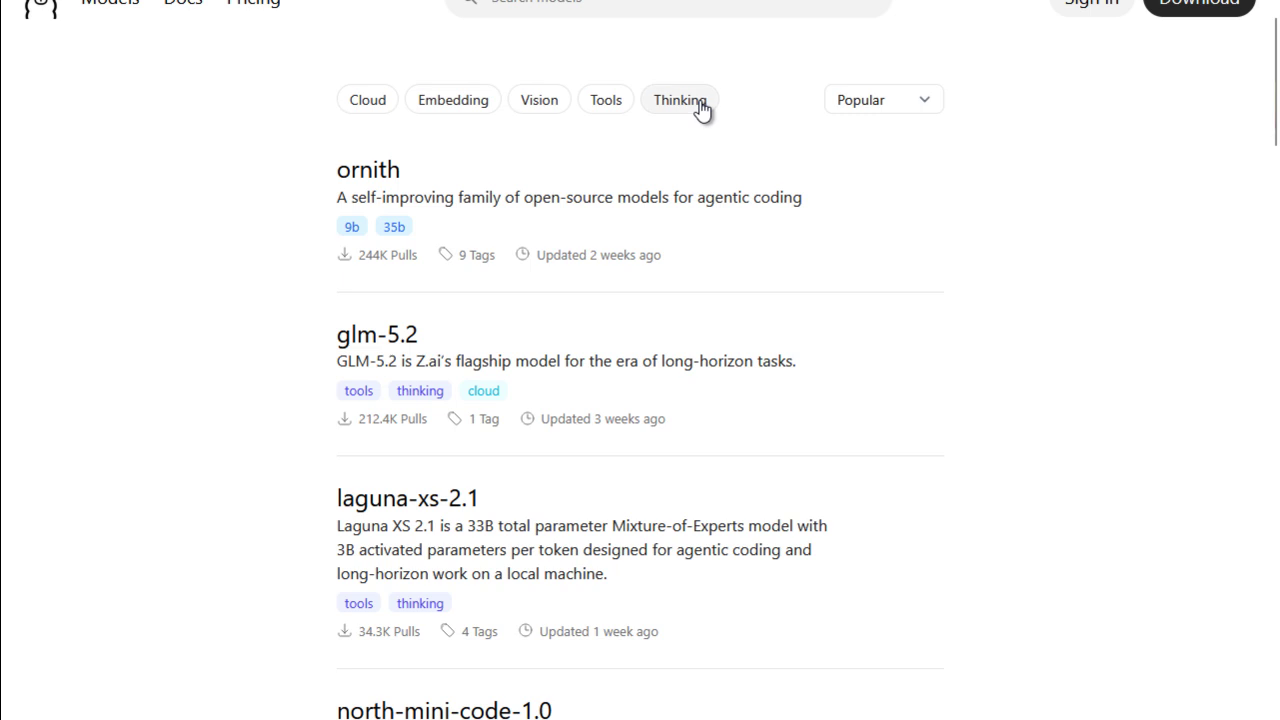
scroll(627, 533, down, 1)
scroll(624, 527, down, 8)
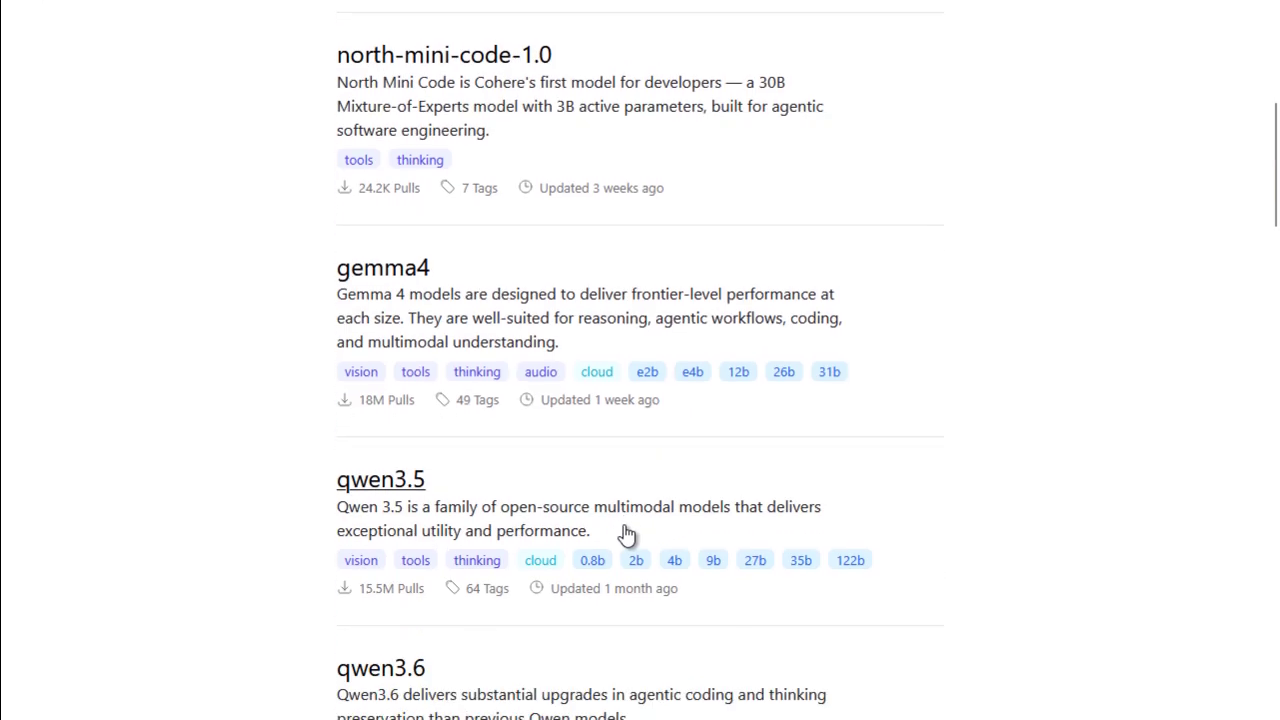
scroll(624, 525, down, 3)
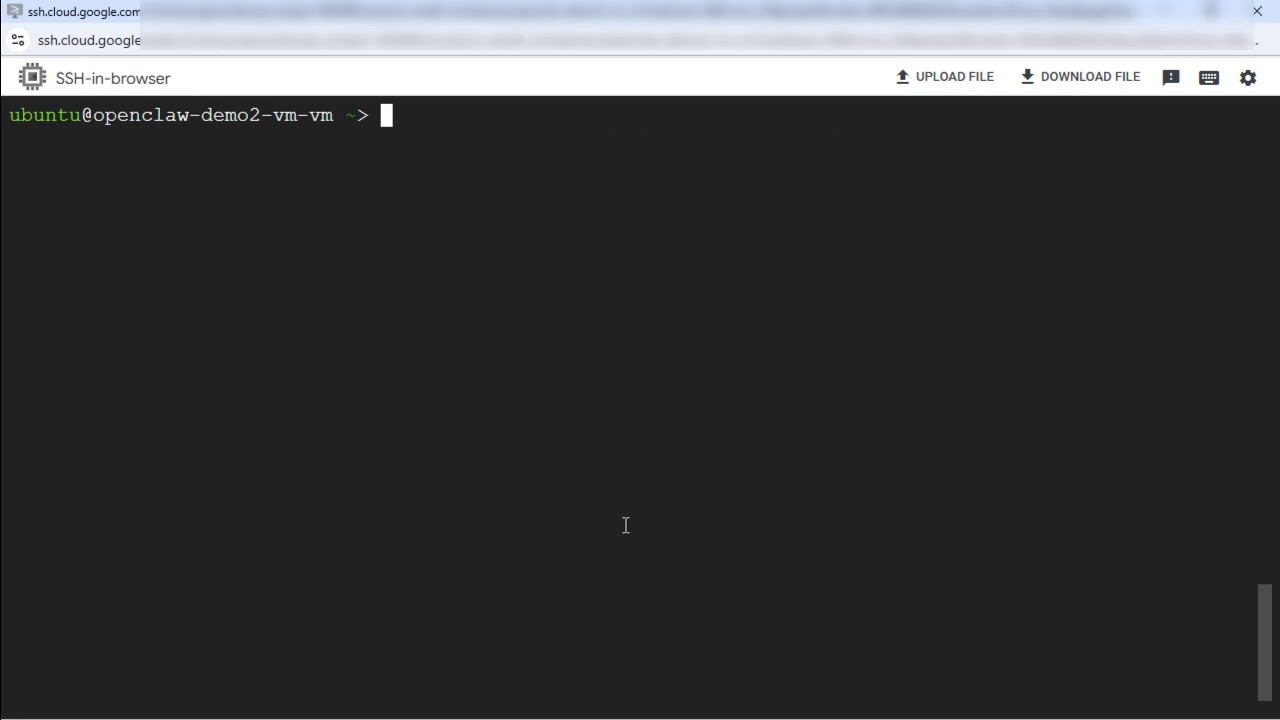
- Download the Llama model in the SSH session with ollama pull llama3.1:8b
text(ollama pull ll)
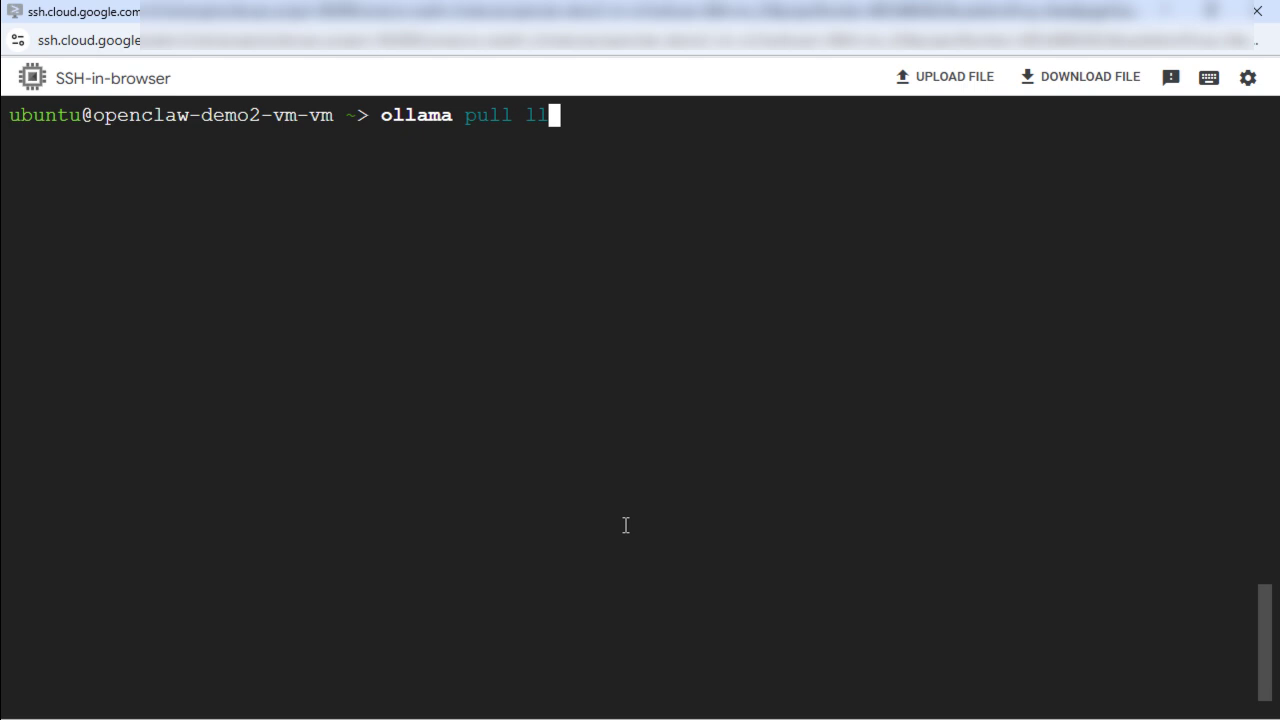
text(ama)
text(3.1:)
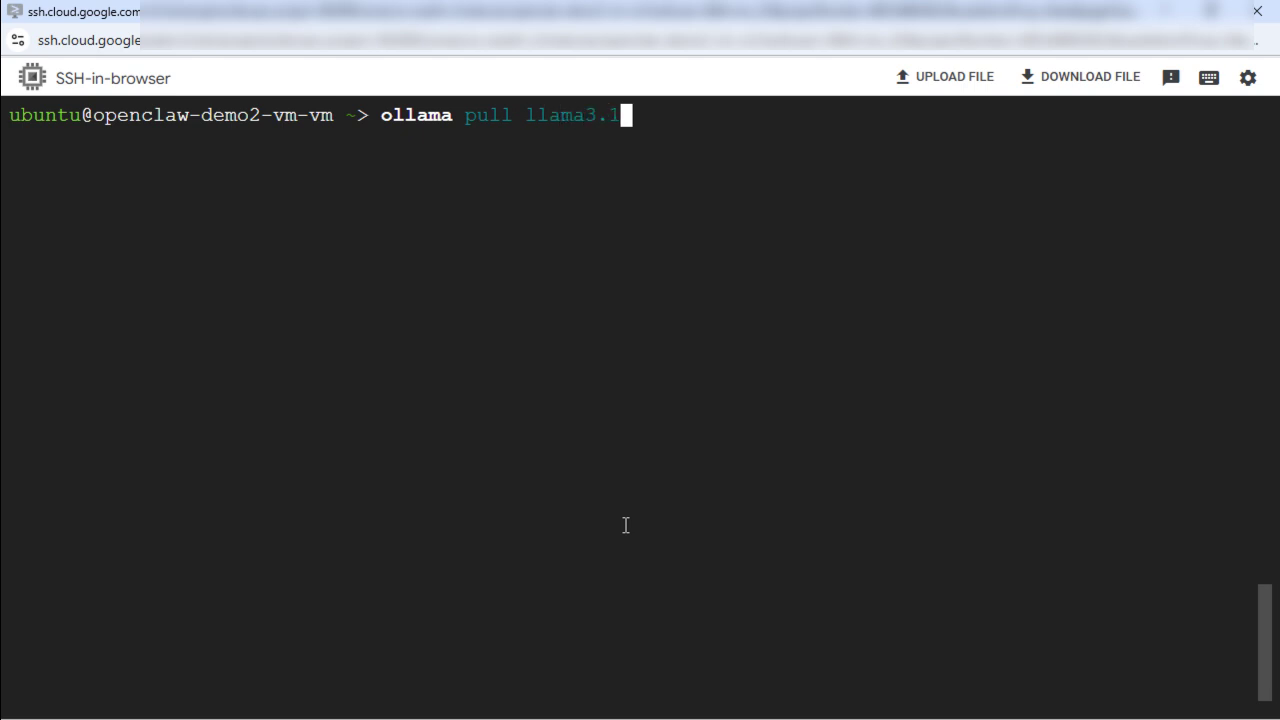
text(8b)
key(Return)
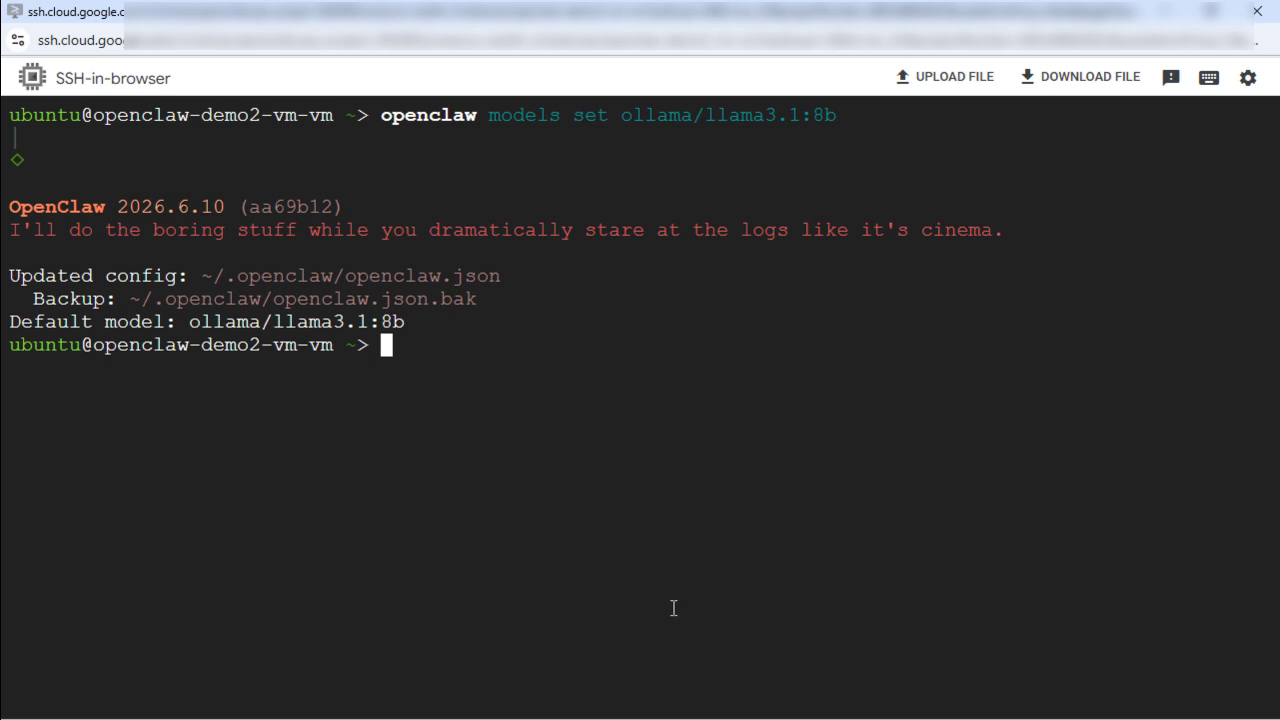
- Return to the OpenClaw Control page in Firefox, reload it and check the chat's model list
click(758, 30)
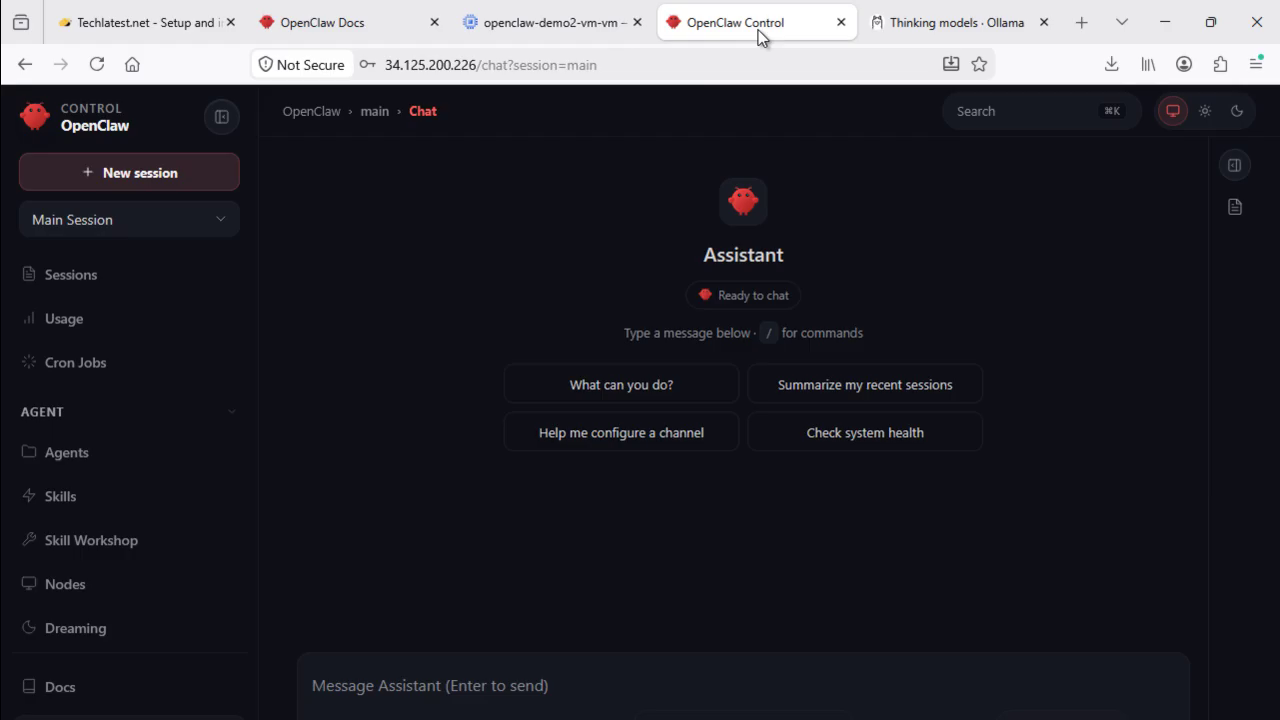
key(F11)
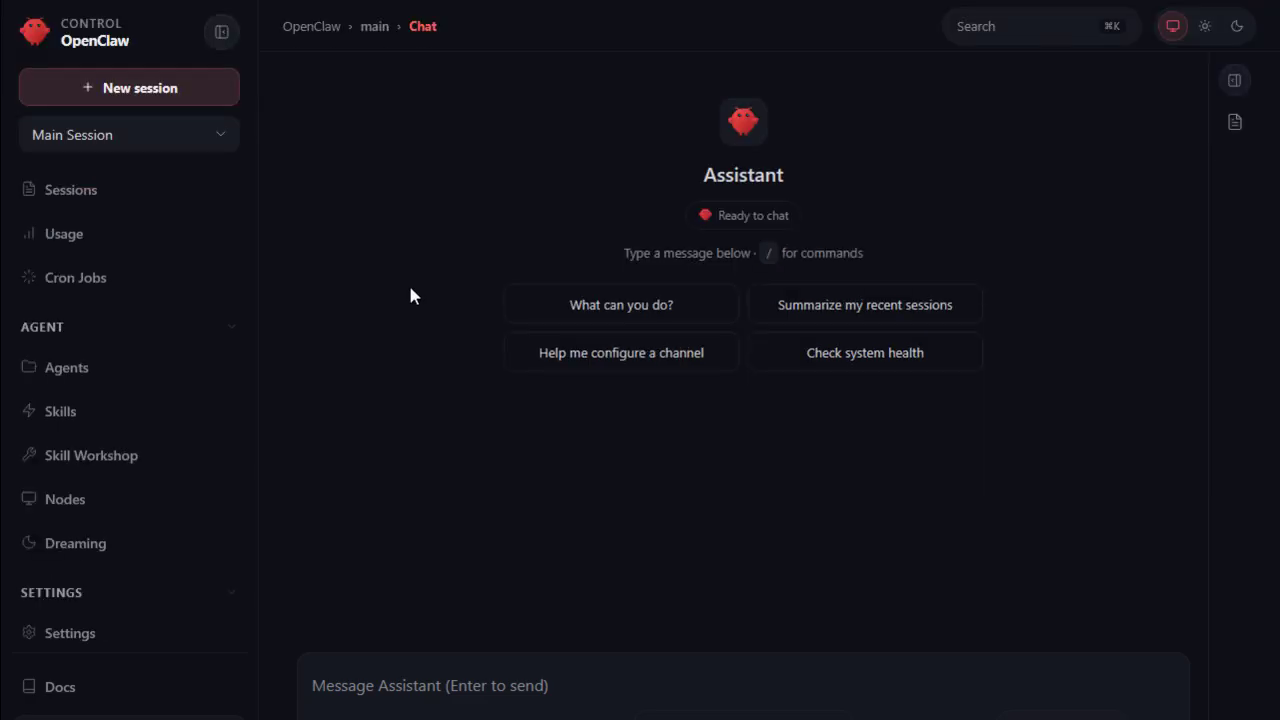
mouse_move(107, 3)
click(96, 66)
click(751, 716)
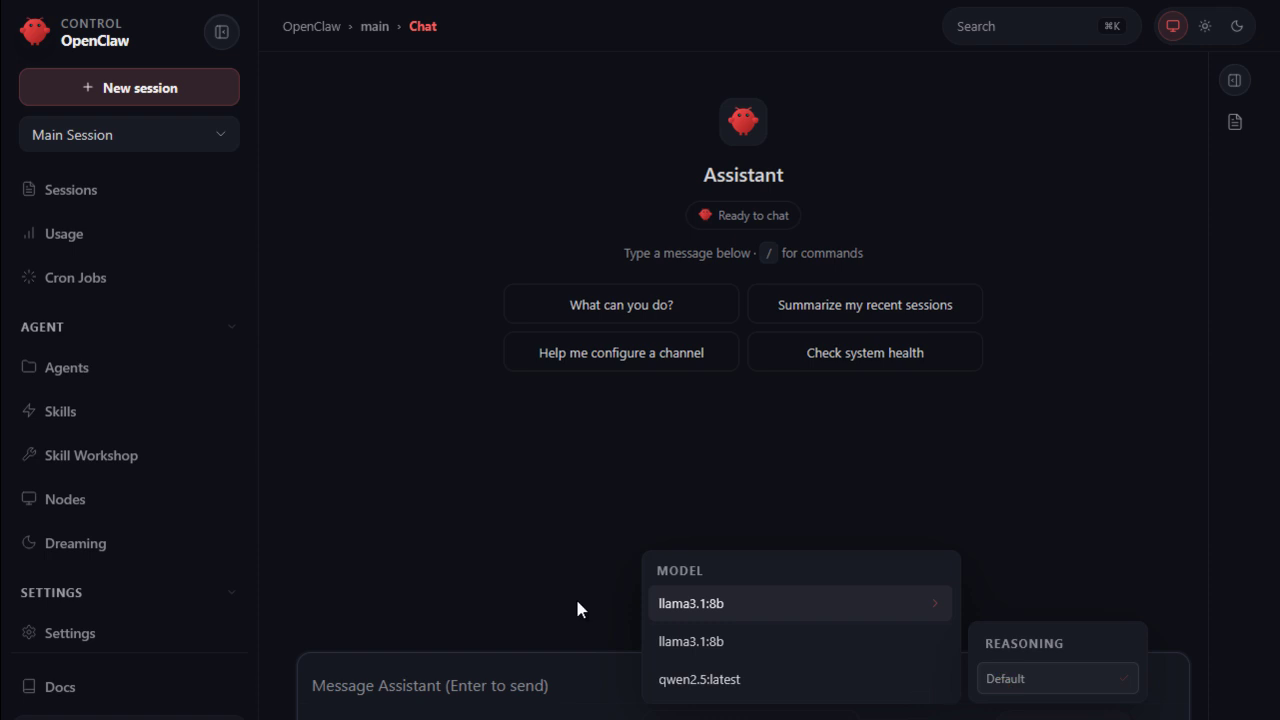
click(503, 592)
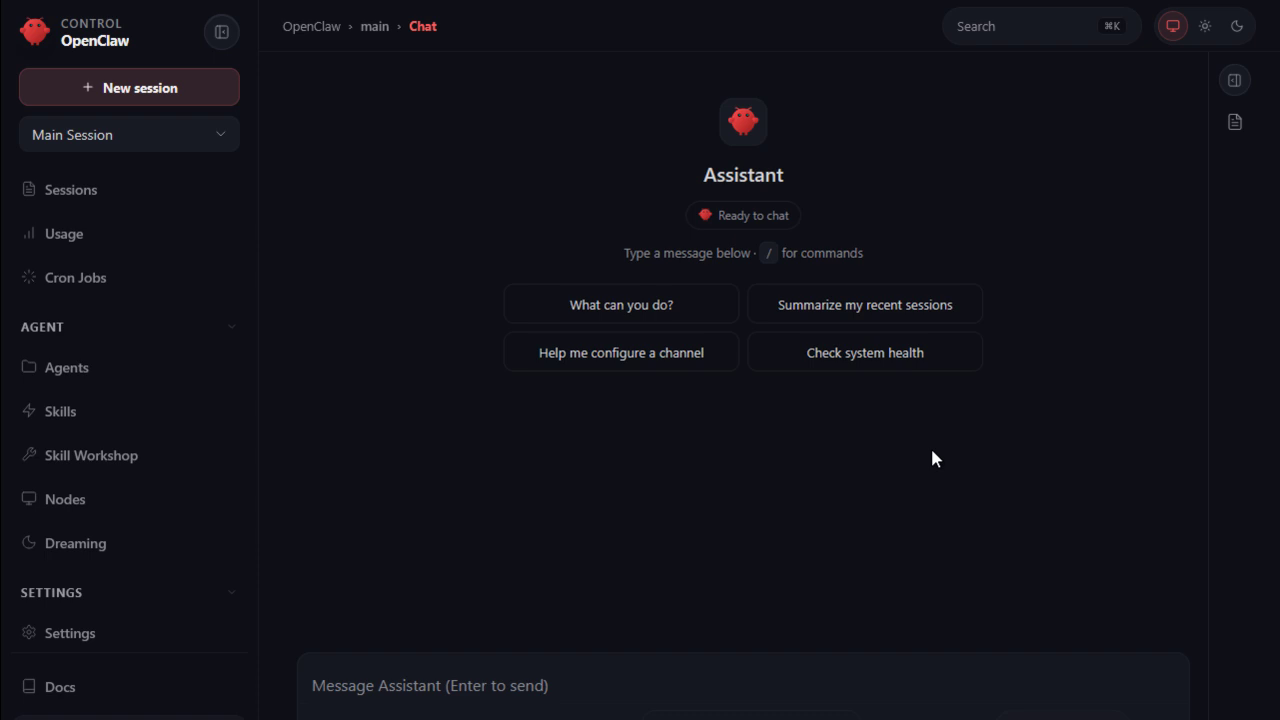
- Switch to the OpenClaw Docs and open the Models documentation's provider directory
mouse_move(651, 8)
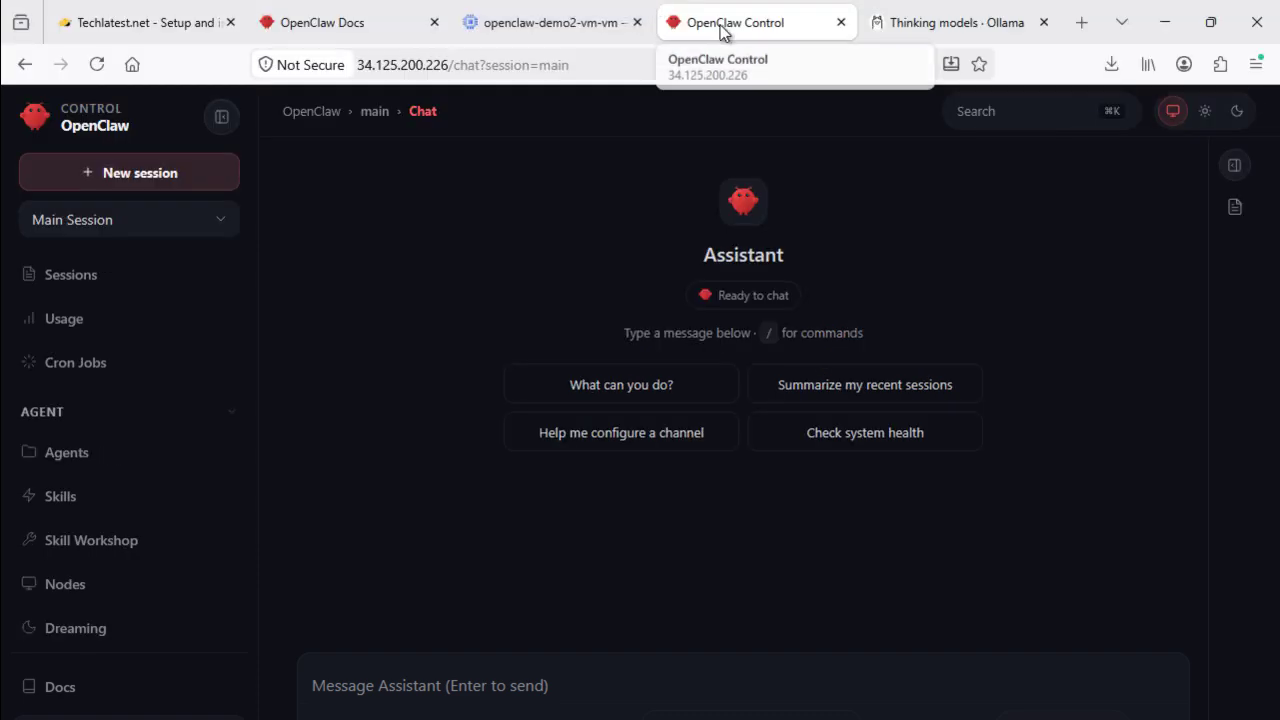
click(340, 28)
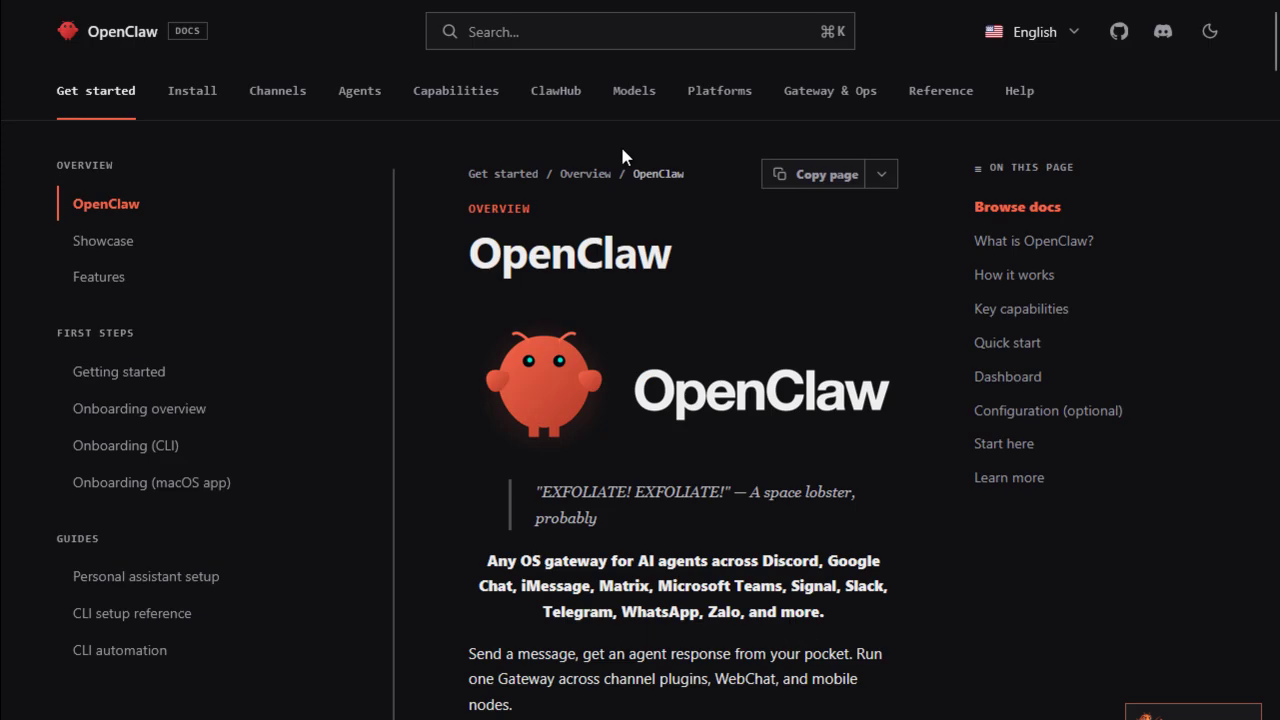
click(632, 100)
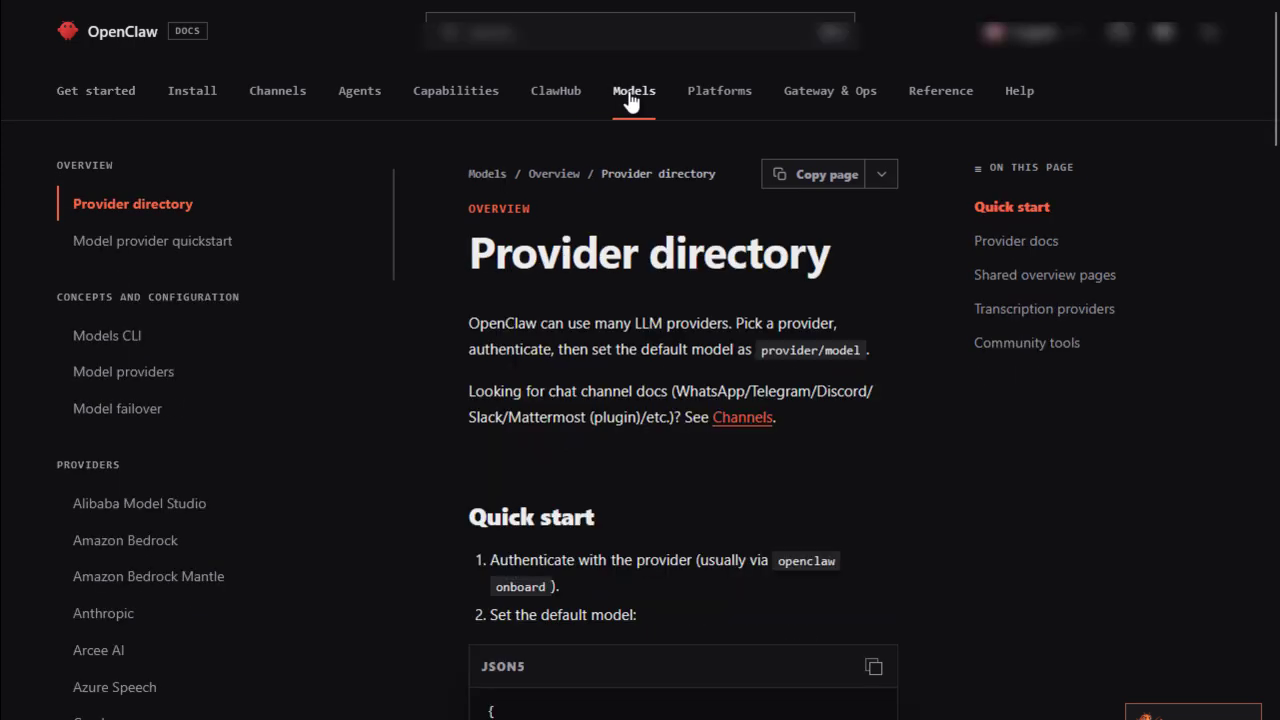
- Run openclaw onboard in the SSH session, accepting the security notice and using the QuickStart setup mode
scroll(209, 551, down, 4)
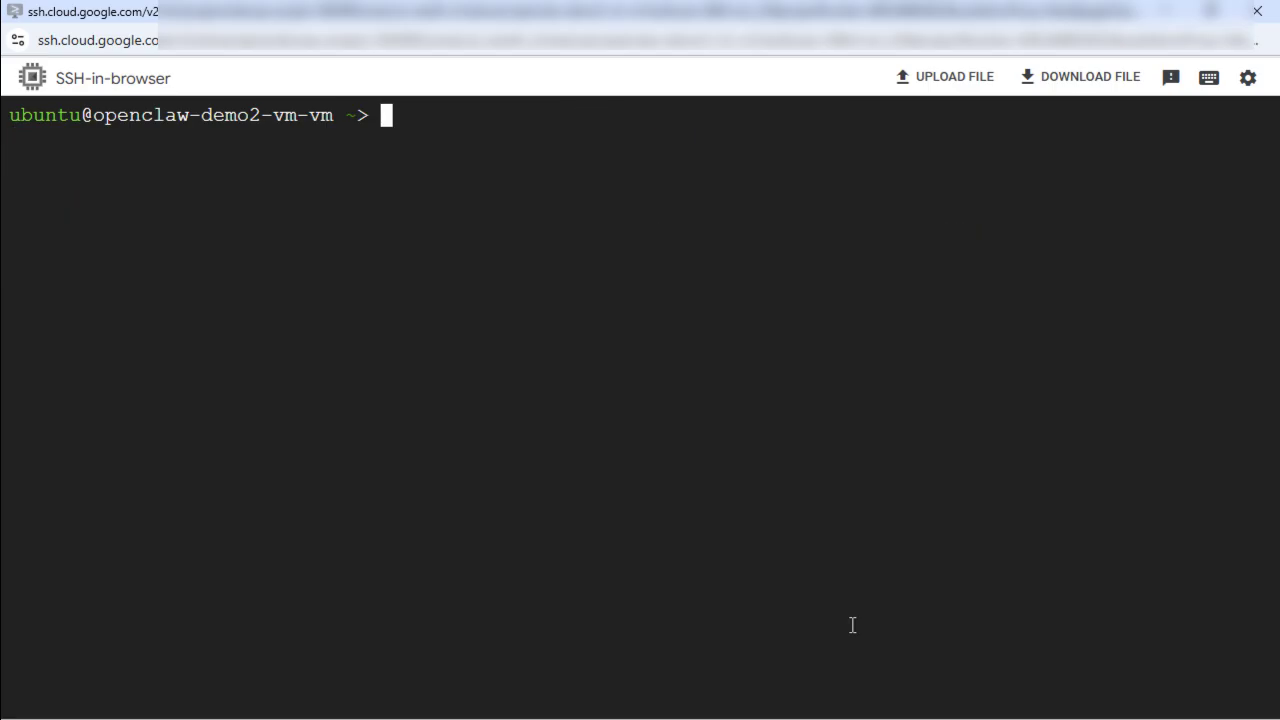
text(openclaw )
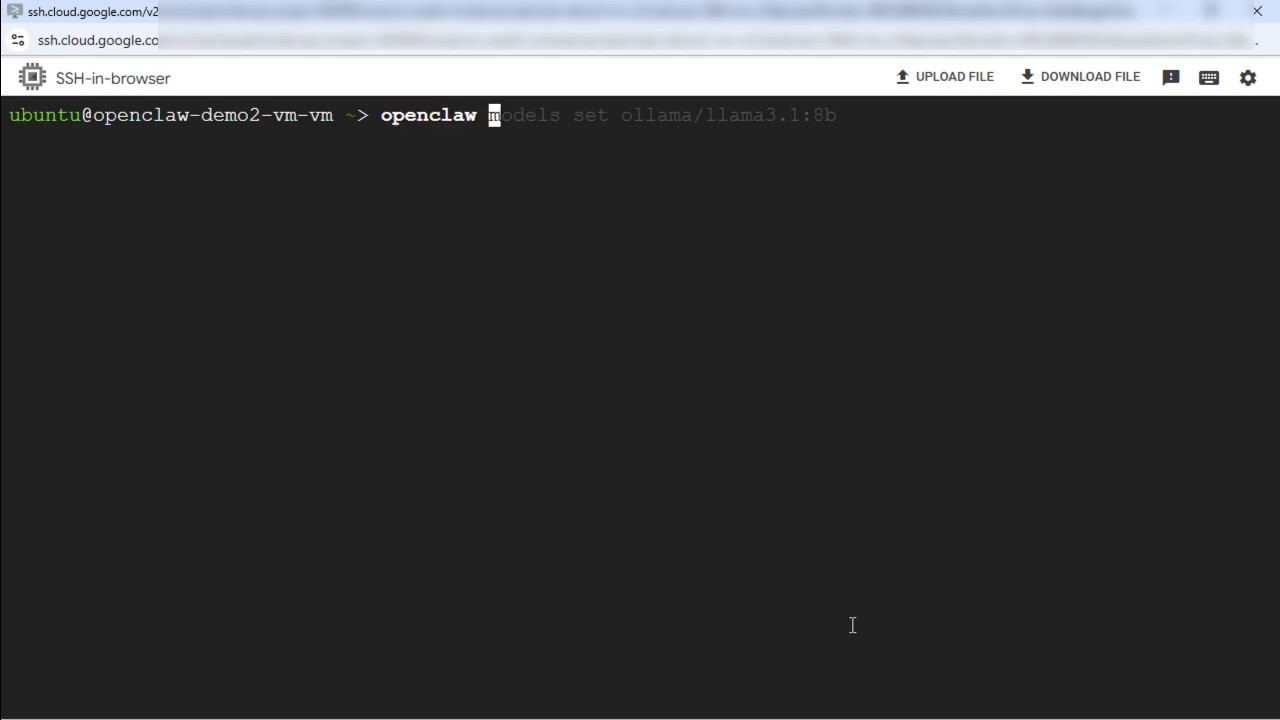
text(onboard)
key(Return)
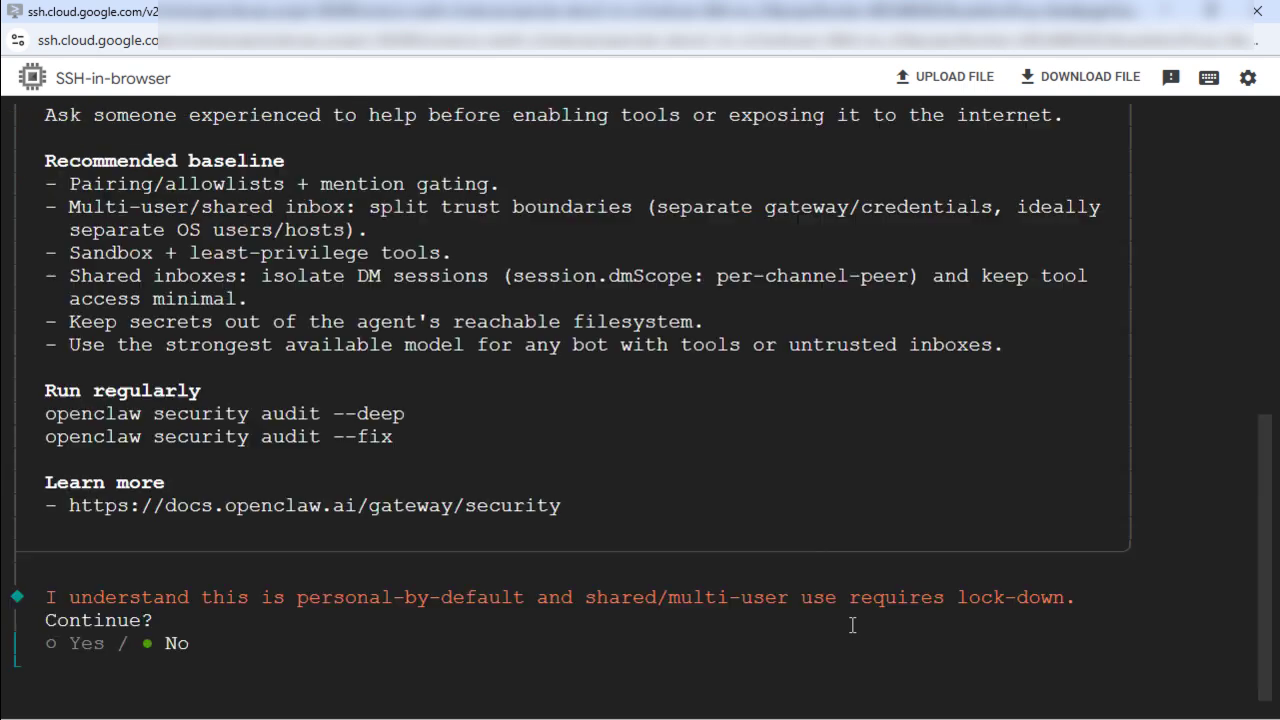
key(Left)
key(Return)
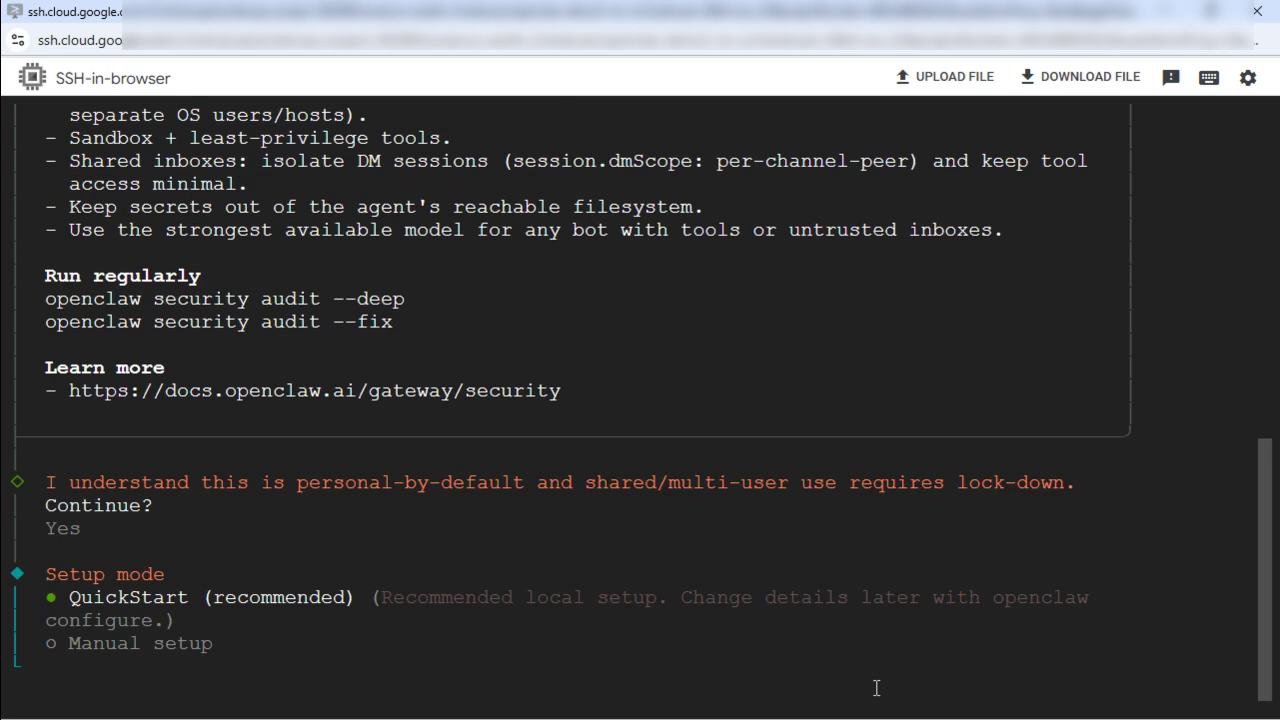
key(Return)
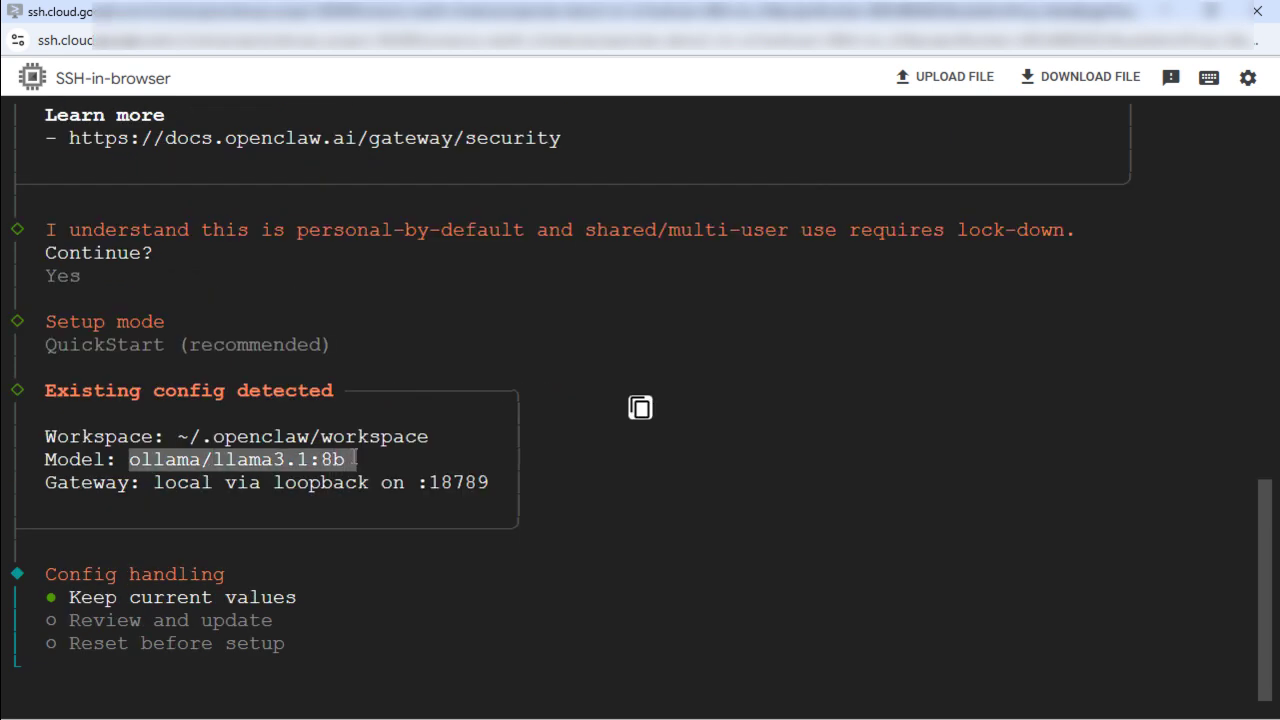
- Choose Review and update for handling the existing configuration
drag(68, 620, 277, 621)
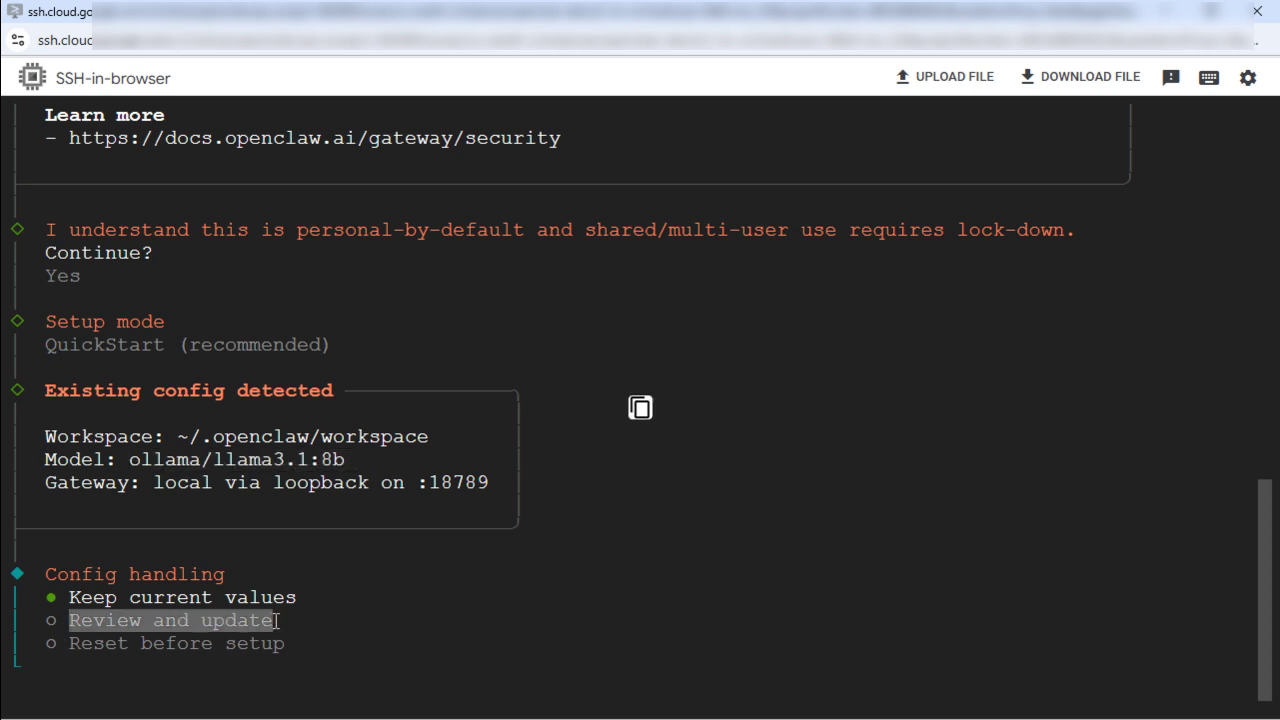
click(464, 649)
key(Down)
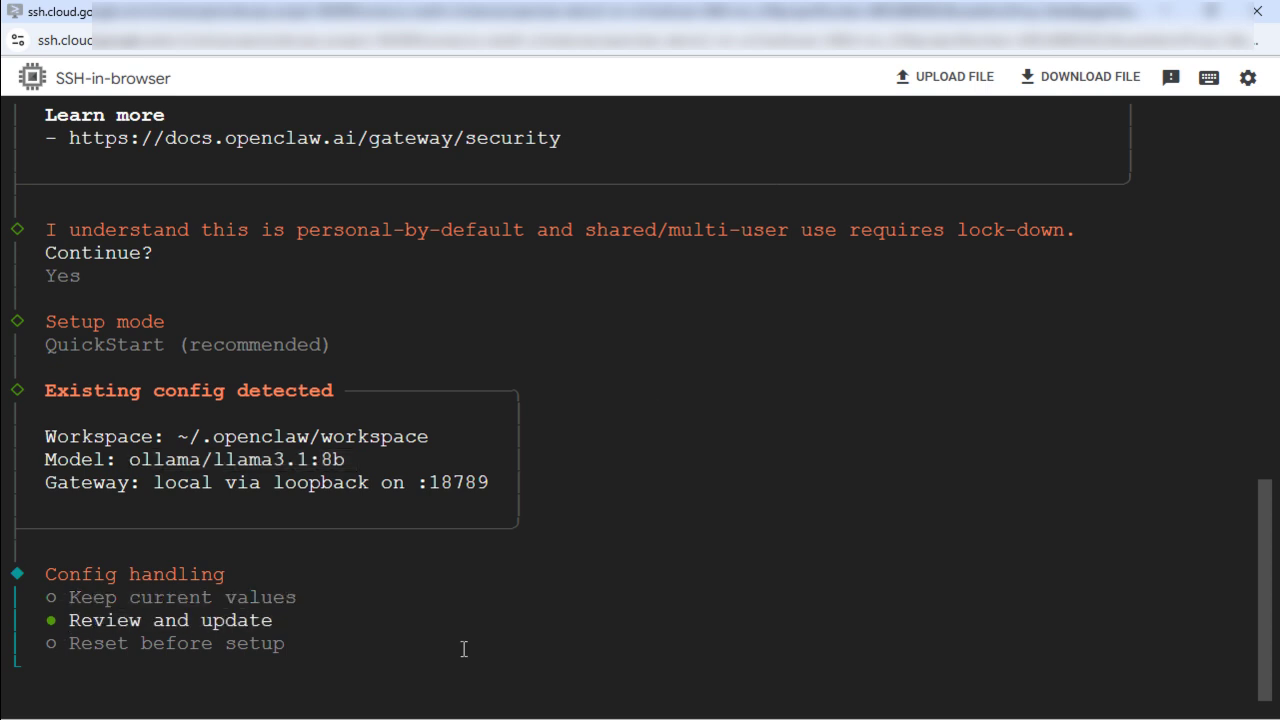
key(Return)
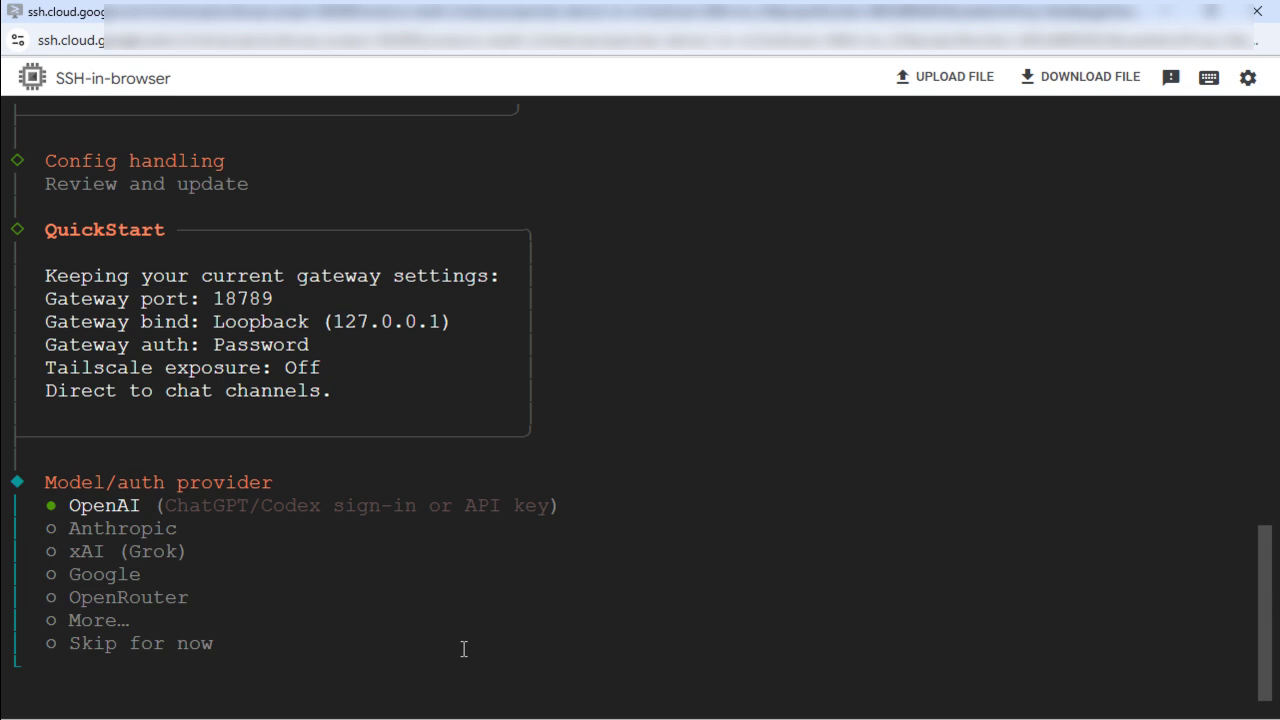
- Expand the model/auth provider choices to the full list with More…
key(Down)
key(Down)
key(Down)
key(Down)
key(Down)
key(Down)
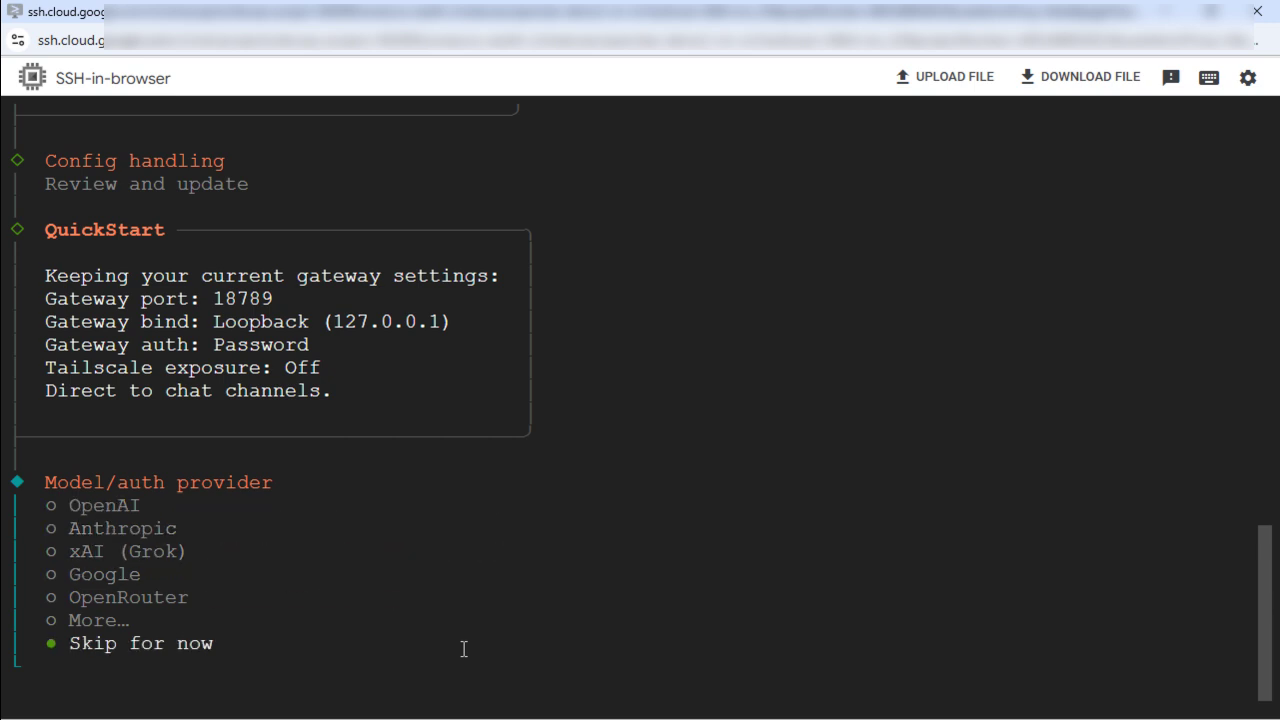
key(Up)
key(Return)
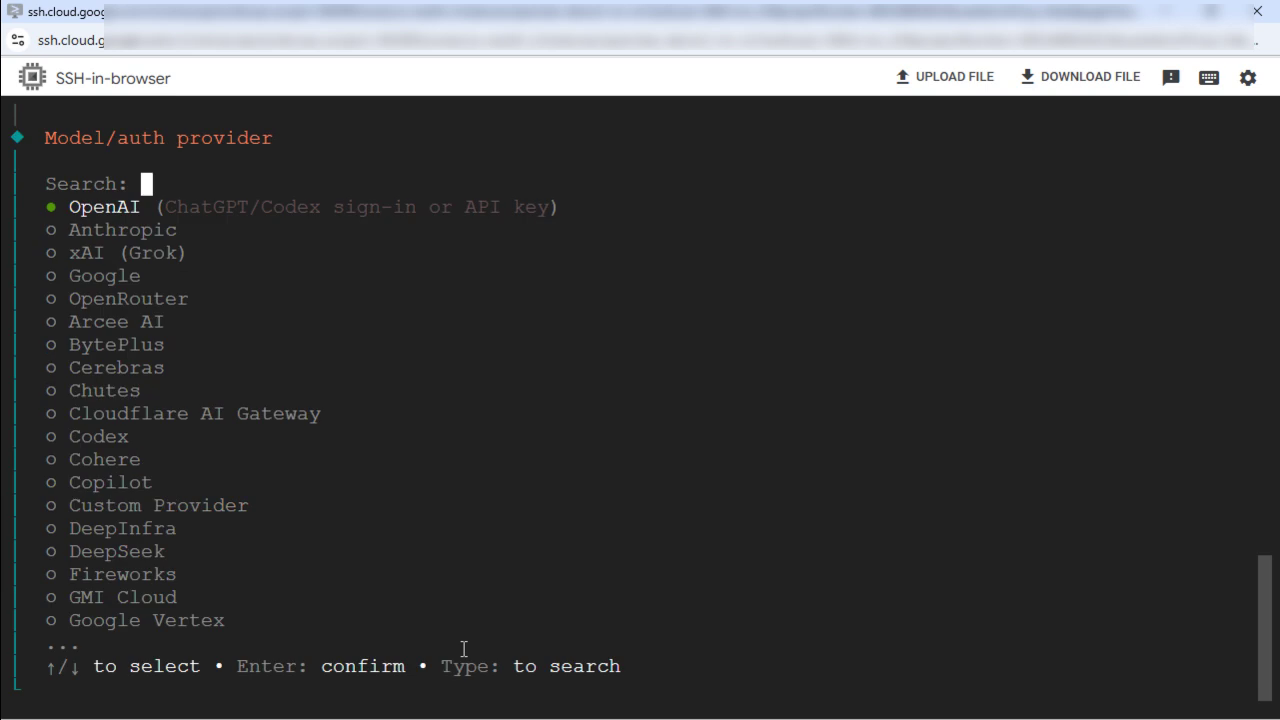
- Choose OpenAI as the provider with the OpenAI API Key method and paste the API key
key(Down)
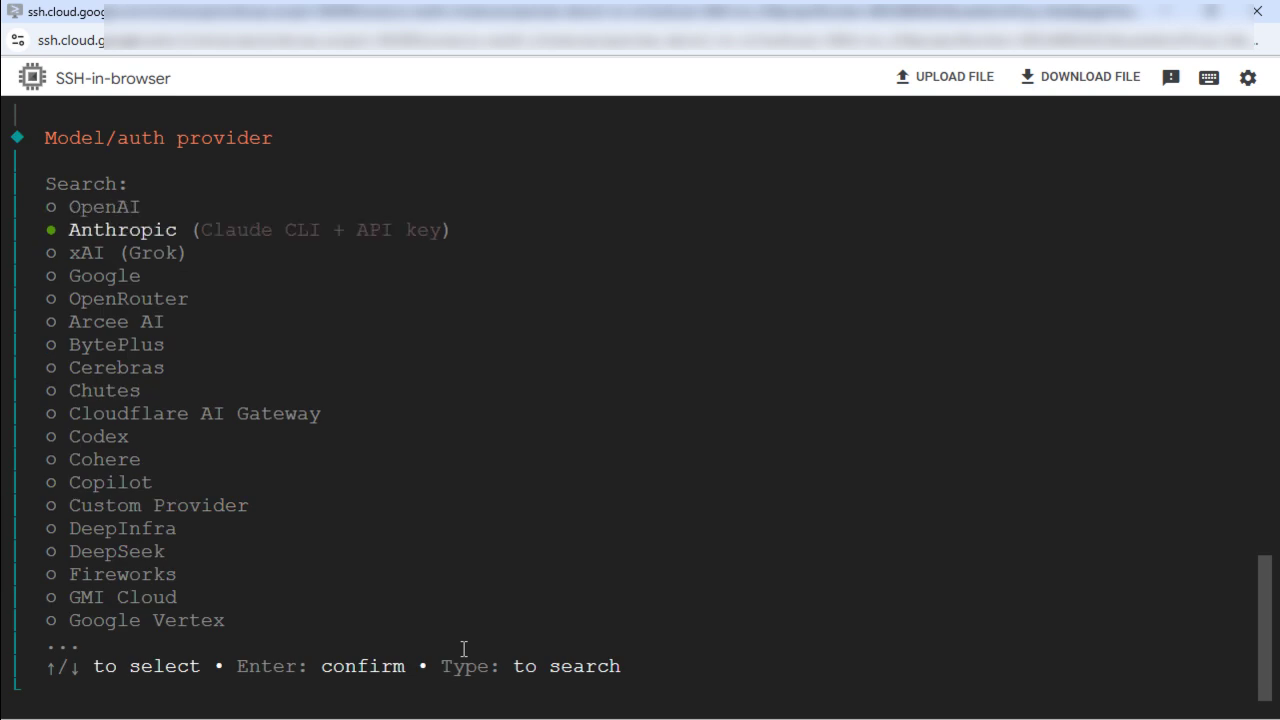
key(Up)
key(Return)
key(Return)
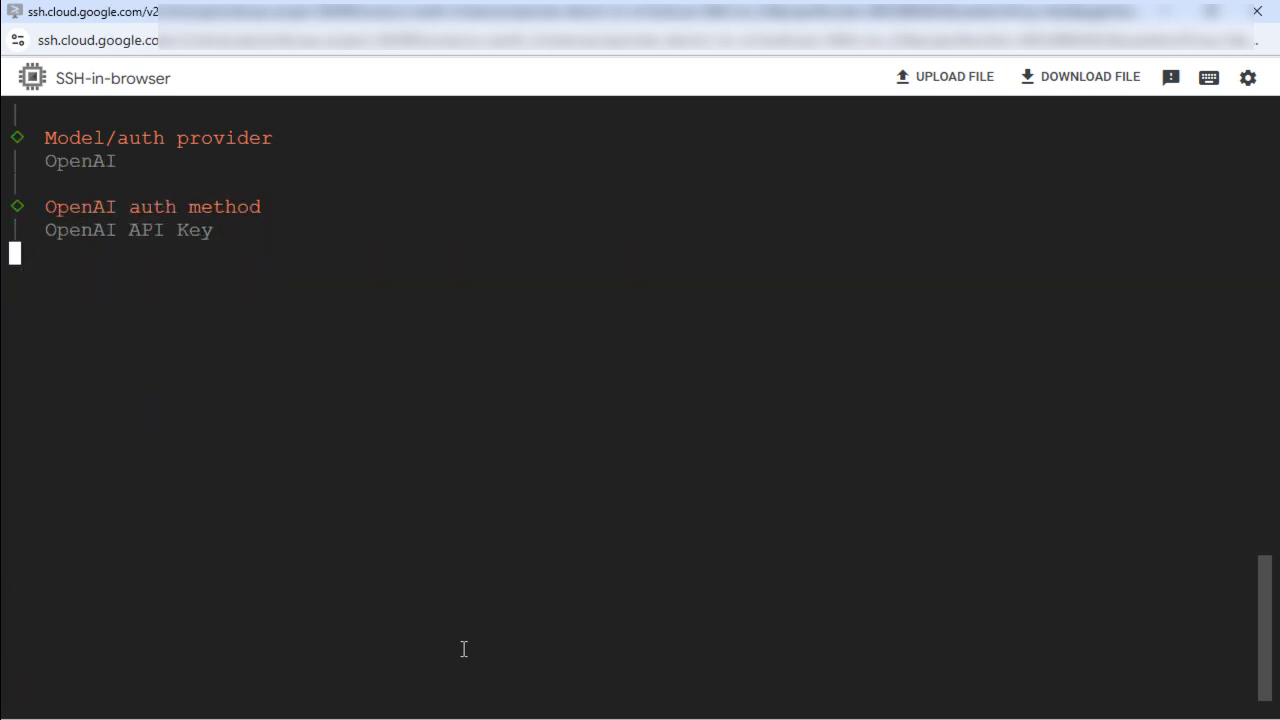
key(ctrl+v)
key(Return)
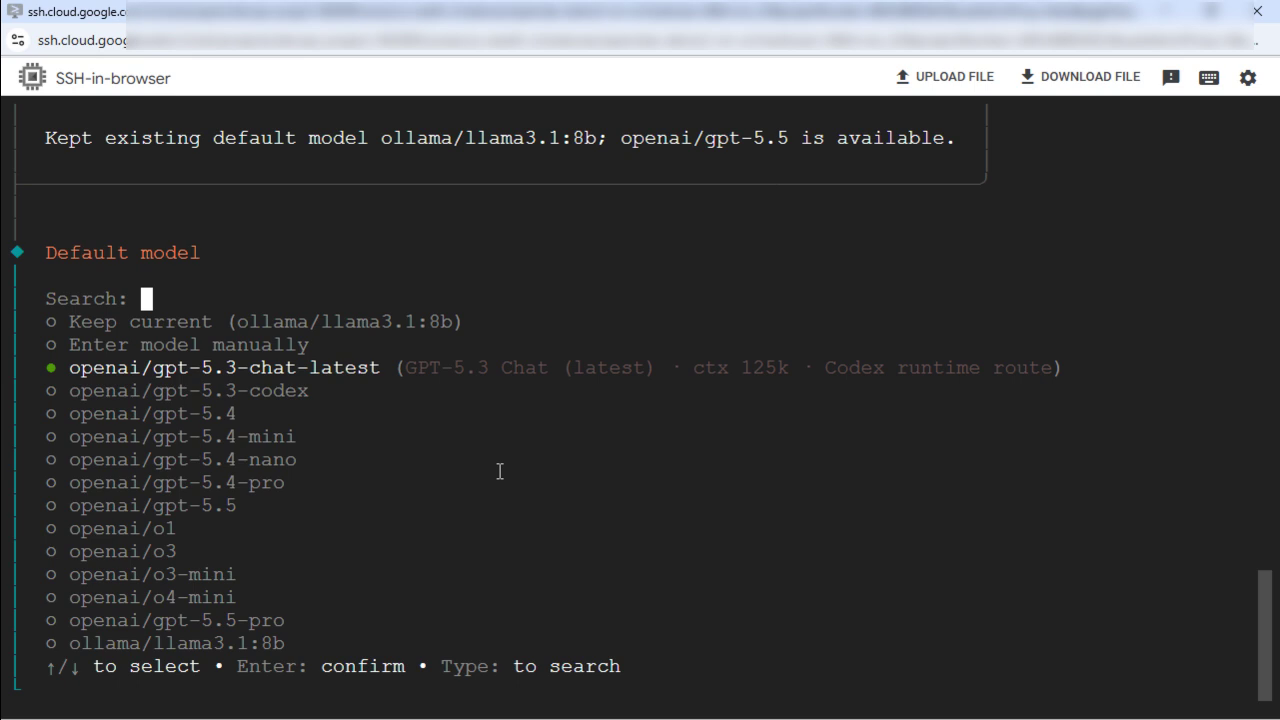
- Look through the default model choices and select Enter model manually
key(Down)
key(Down)
key(Down)
key(Down)
key(Down)
key(Down)
key(Down)
key(Down)
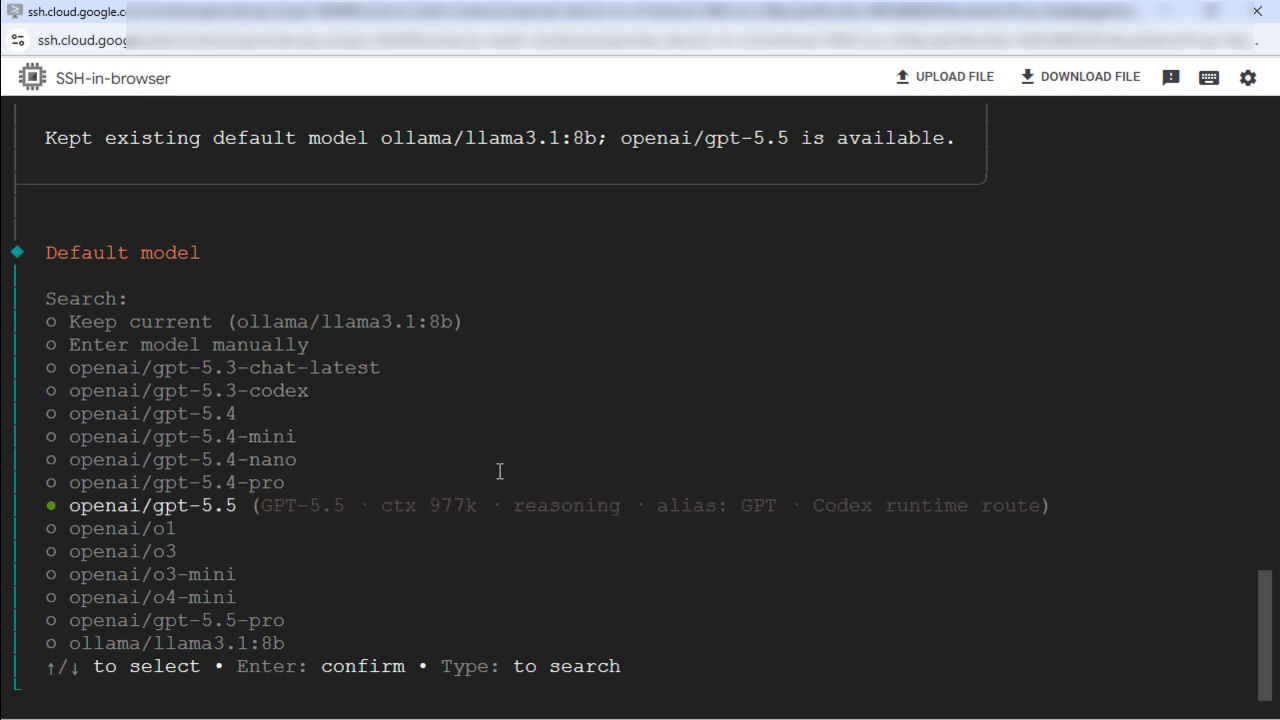
key(Down)
key(Down)
key(Down)
key(Down)
key(Down)
key(Down)
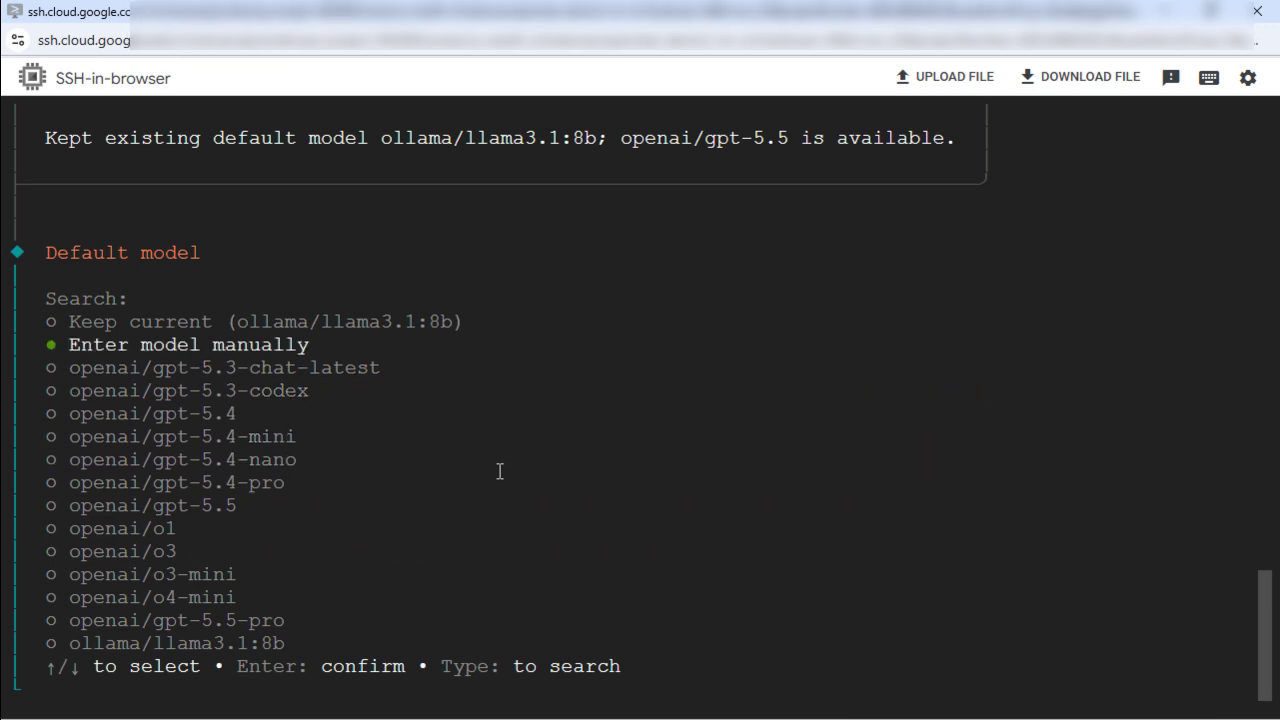
key(Return)
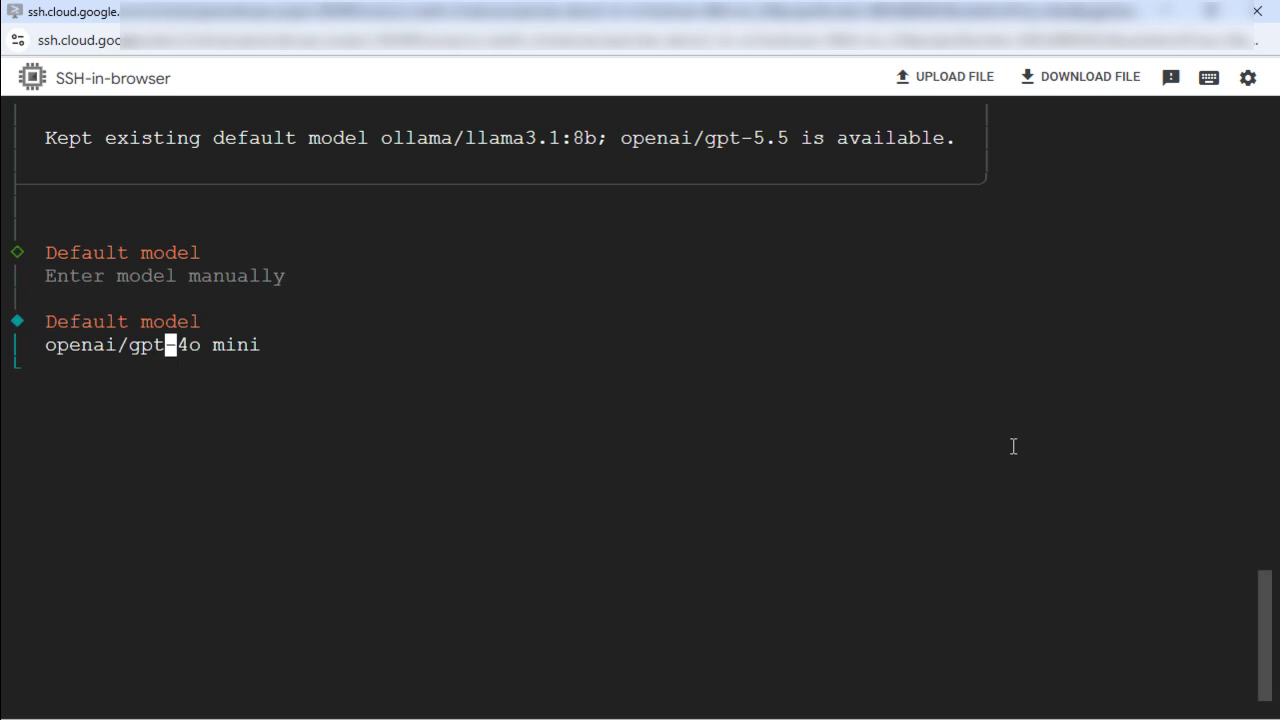
- Enter openai/gpt-4o-mini as the default model
key(Right)
key(Right)
key(Right)
key(Right)
key(BackSpace)
text(-)
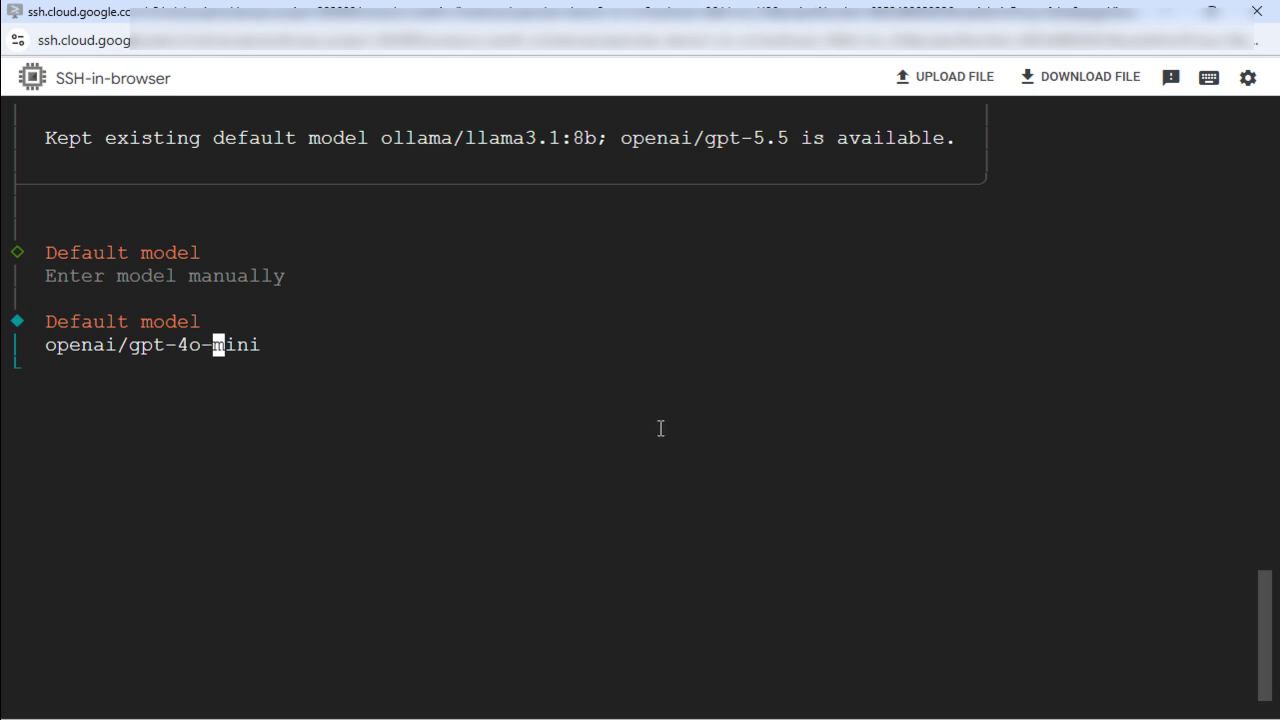
key(Return)
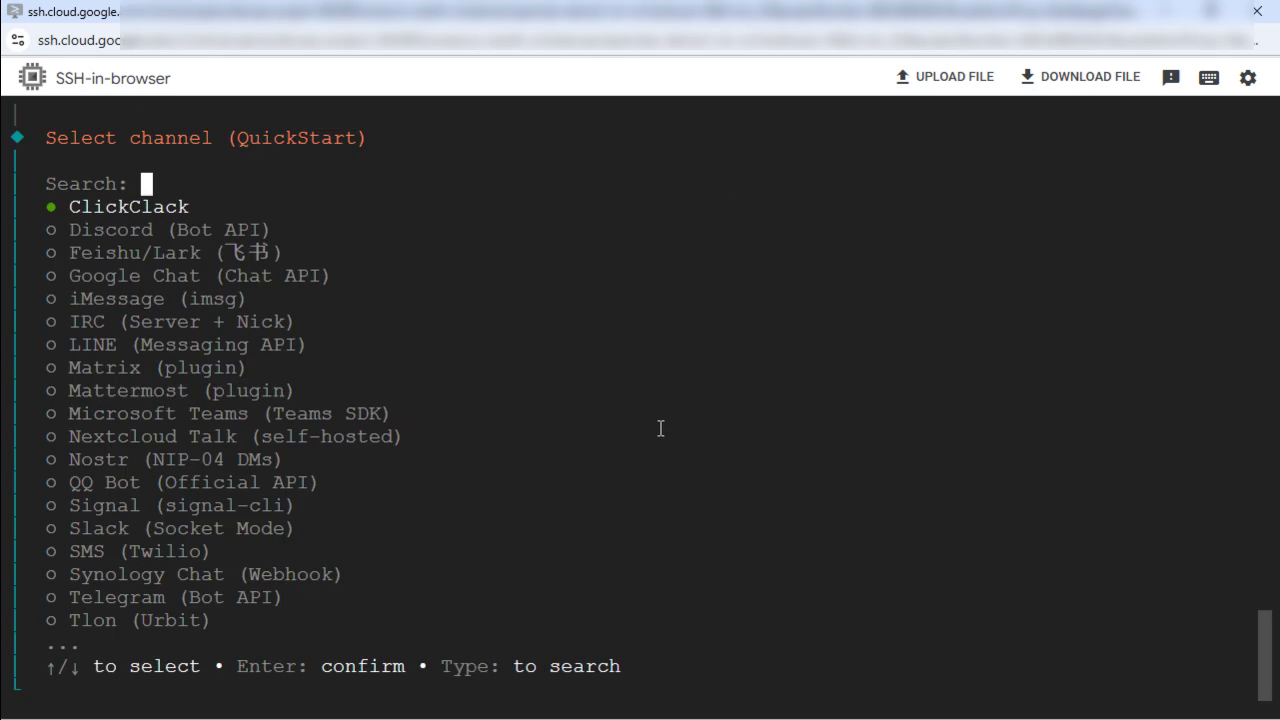
- Skip both the channel selection and the web search provider for now
key(Up)
key(Return)
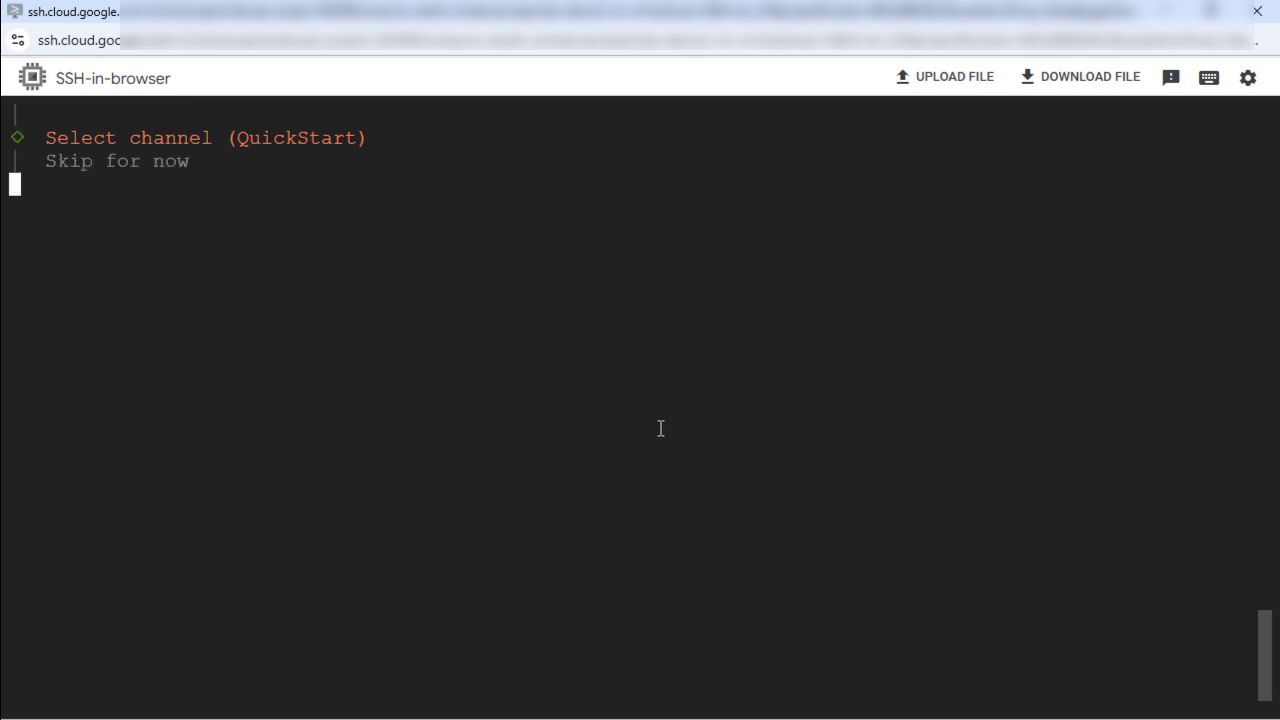
key(Up)
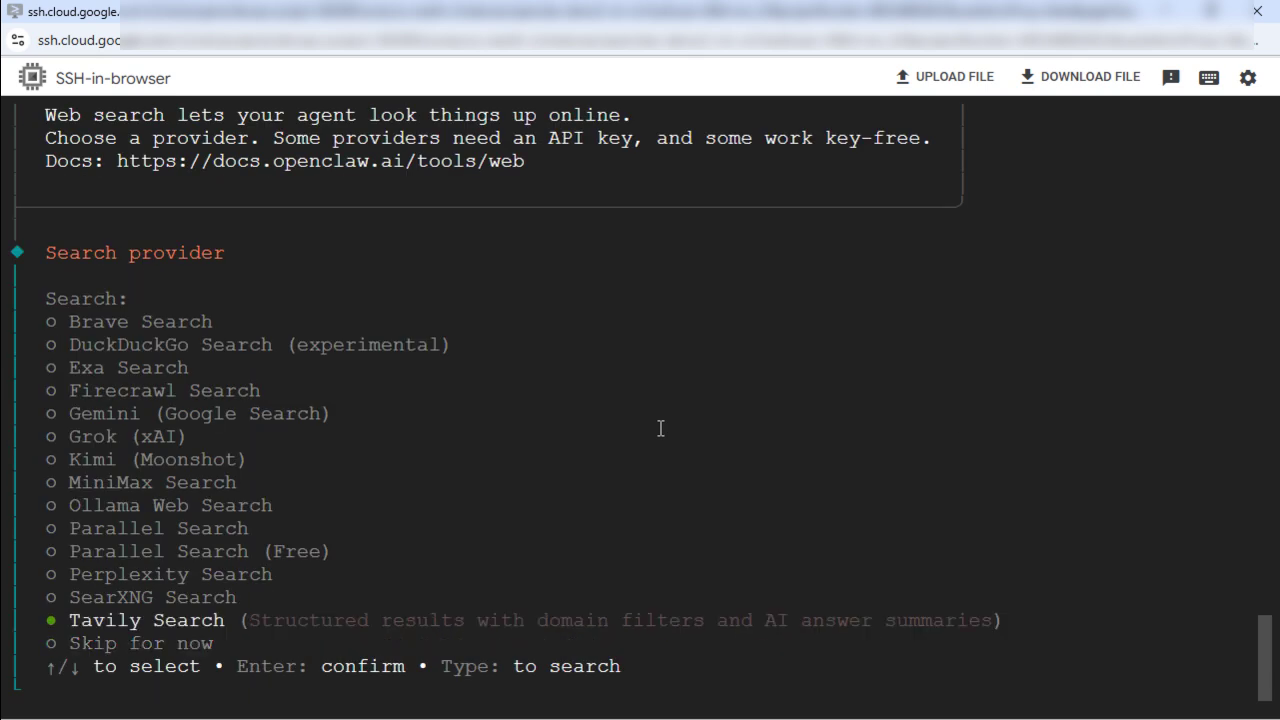
key(Down)
key(Return)
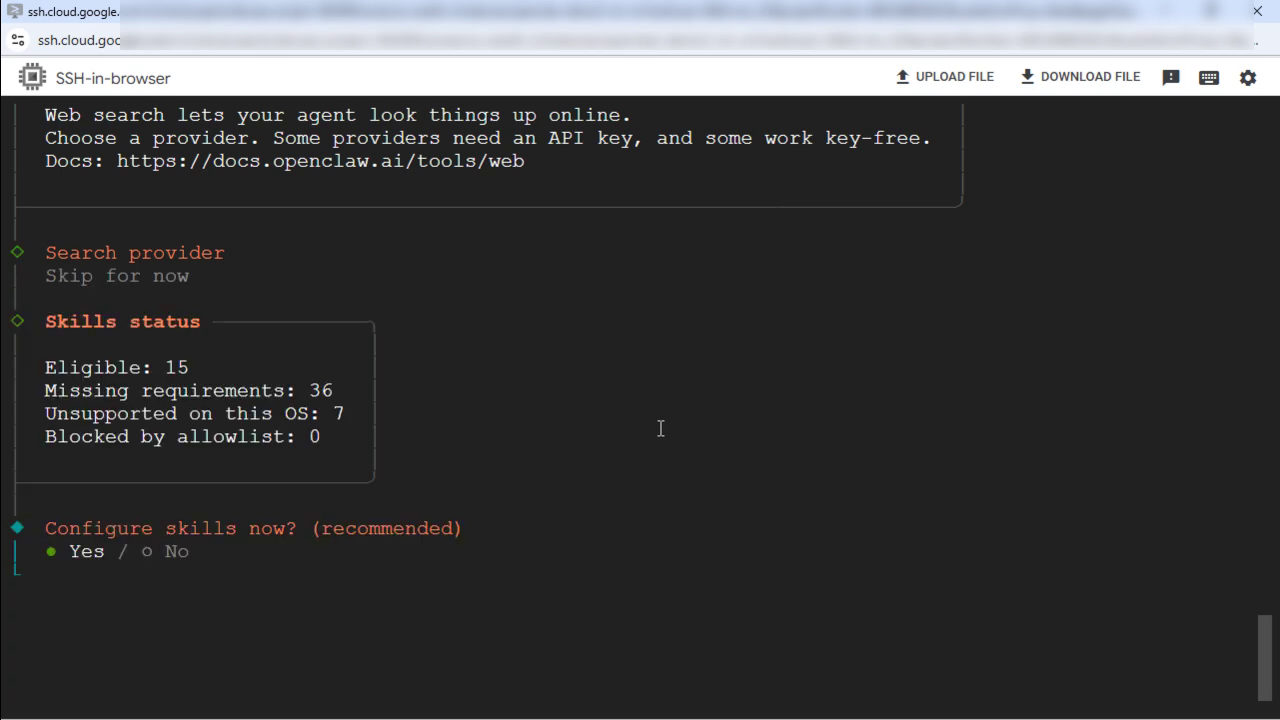
- Decline configuring skills and skip enabling hooks
key(Right)
key(Return)
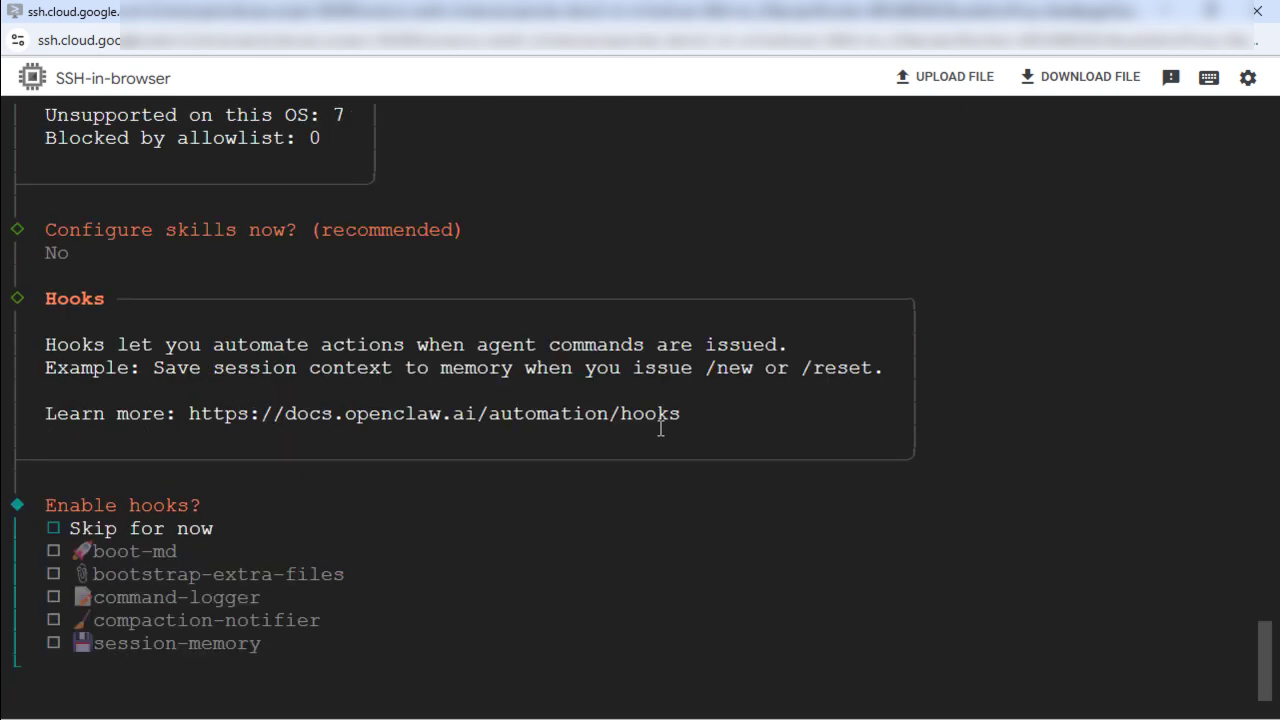
key(space)
key(Return)
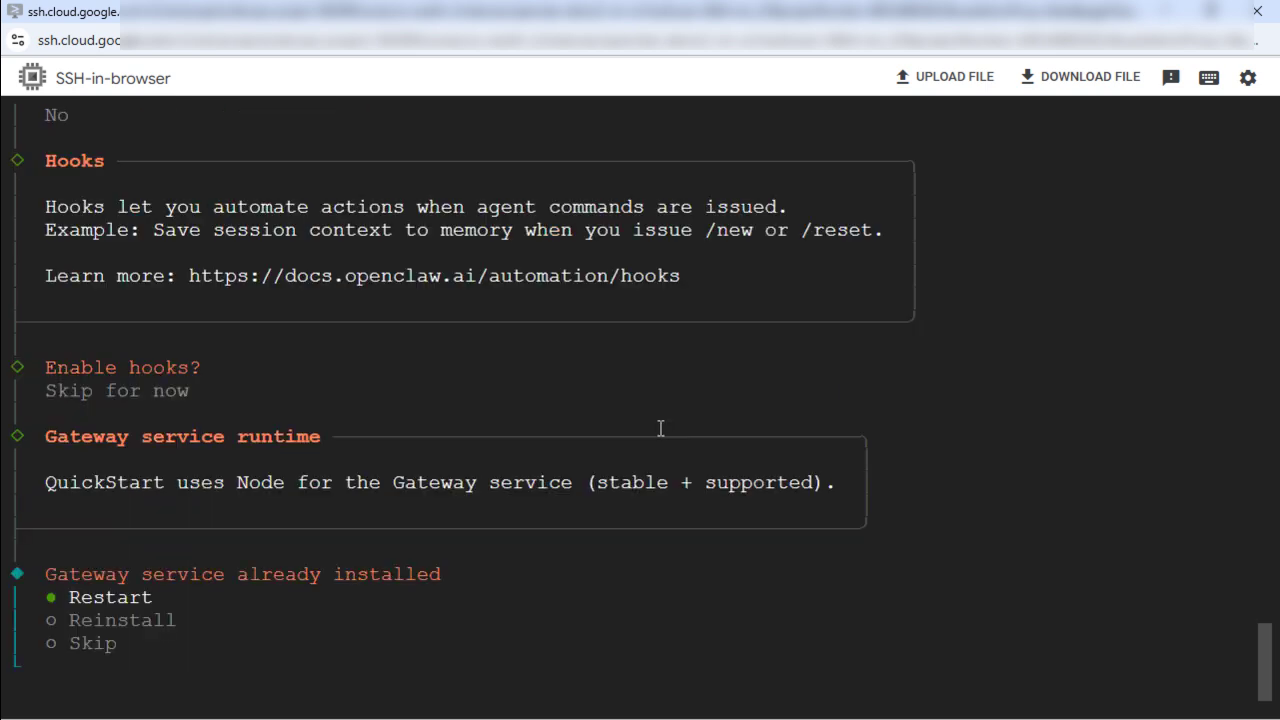
- Skip the action for the installed Gateway service and choose Hatch later for the agent
key(Down)
key(Down)
key(Return)
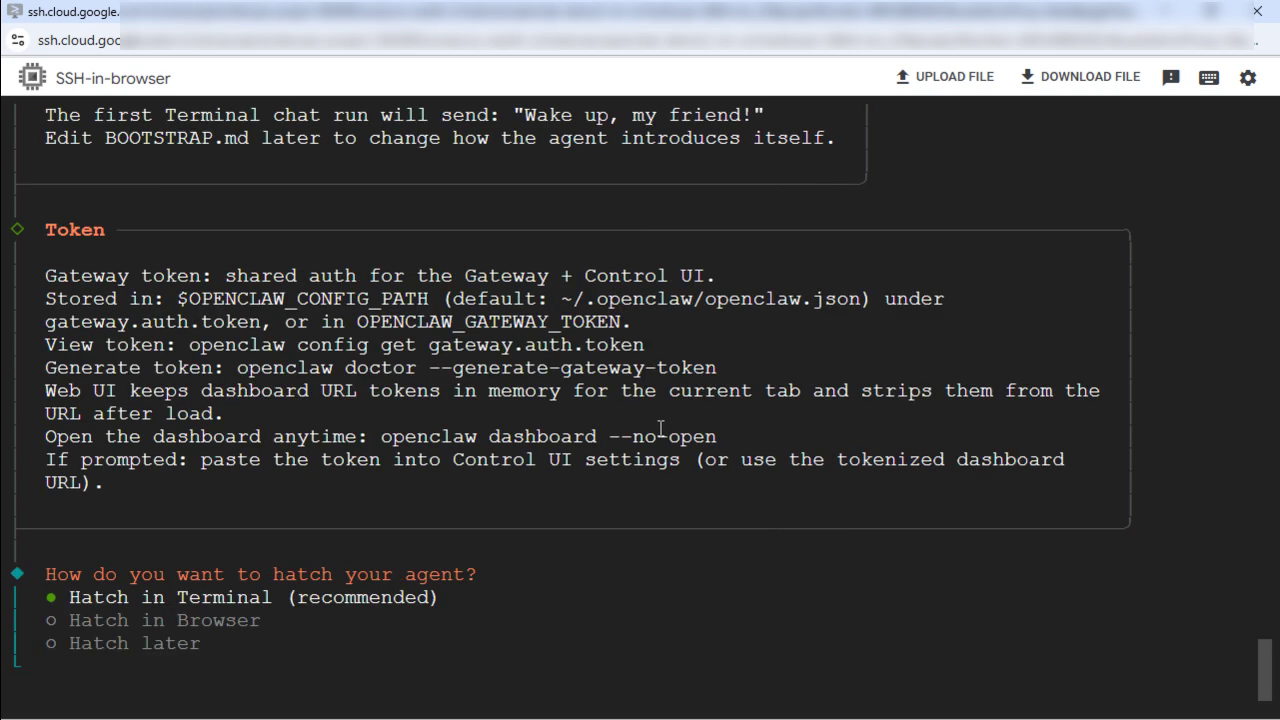
key(Up)
key(Return)
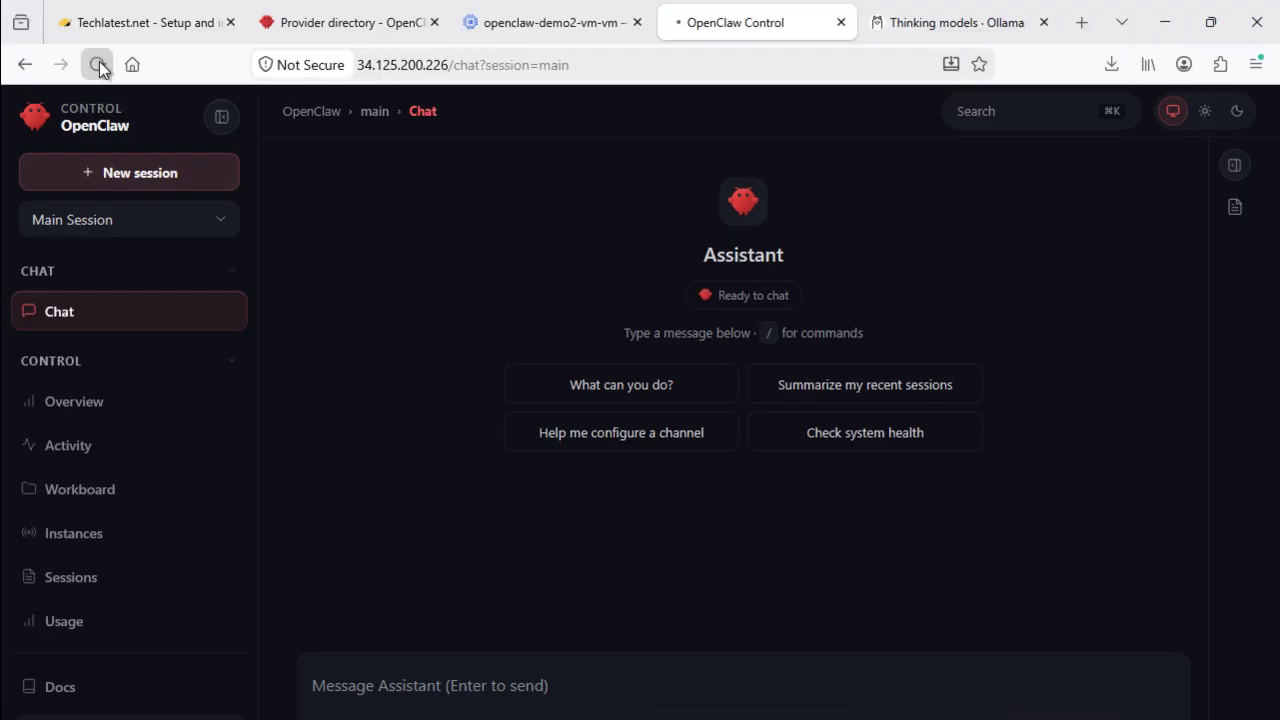
- Switch to the reloaded OpenClaw Control page in Firefox, show it full screen and open the chat's model list
key(F11)
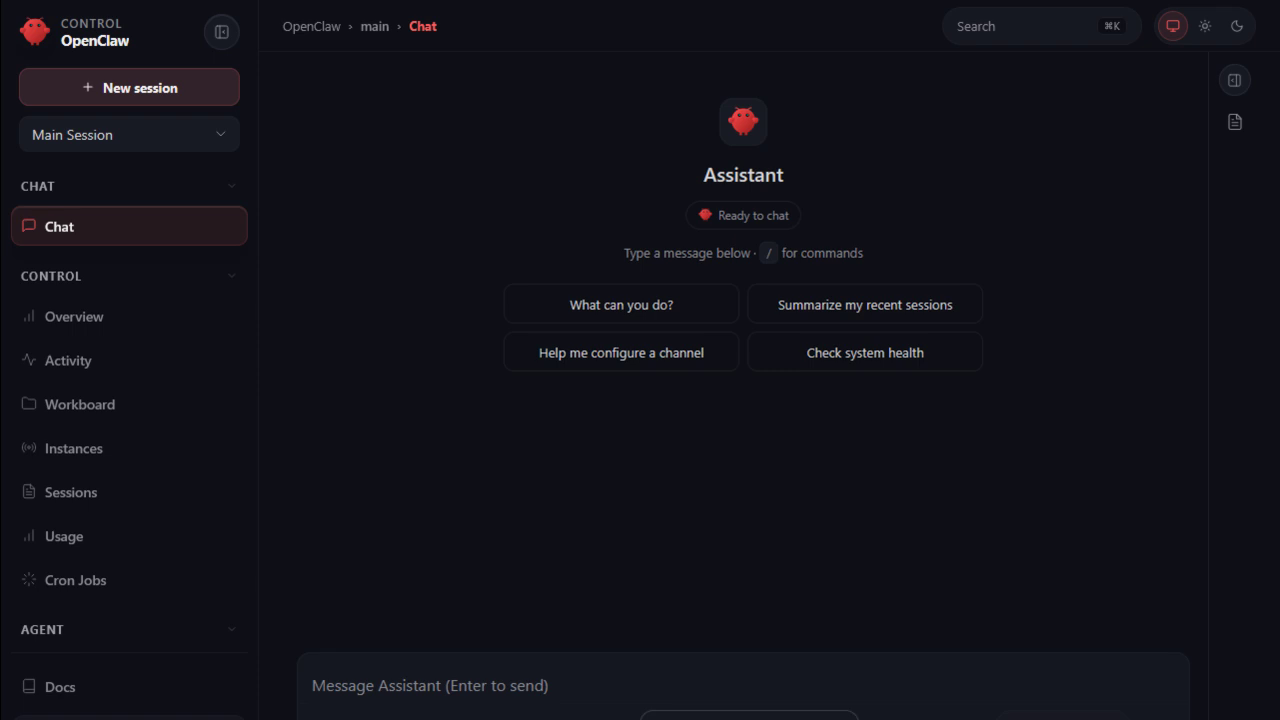
click(806, 714)
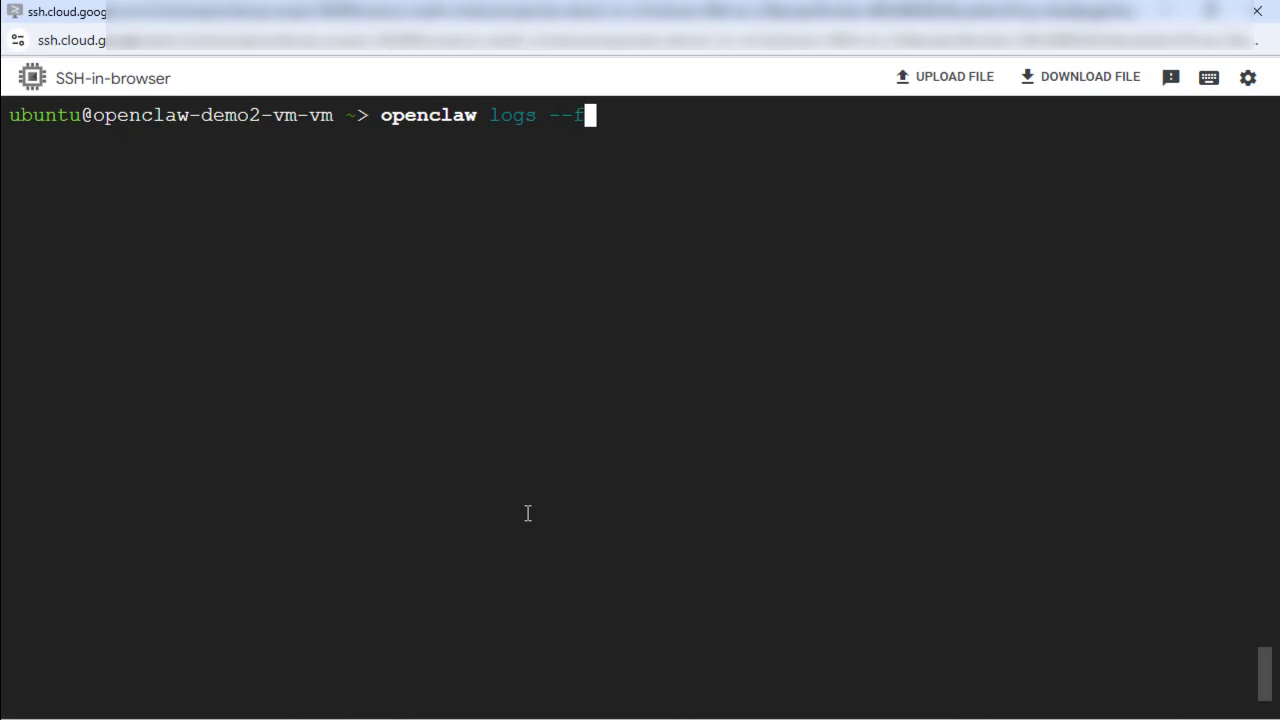
- Follow the OpenClaw logs in the SSH session with openclaw logs --follow, then clear the terminal
text(follow)
key(Return)
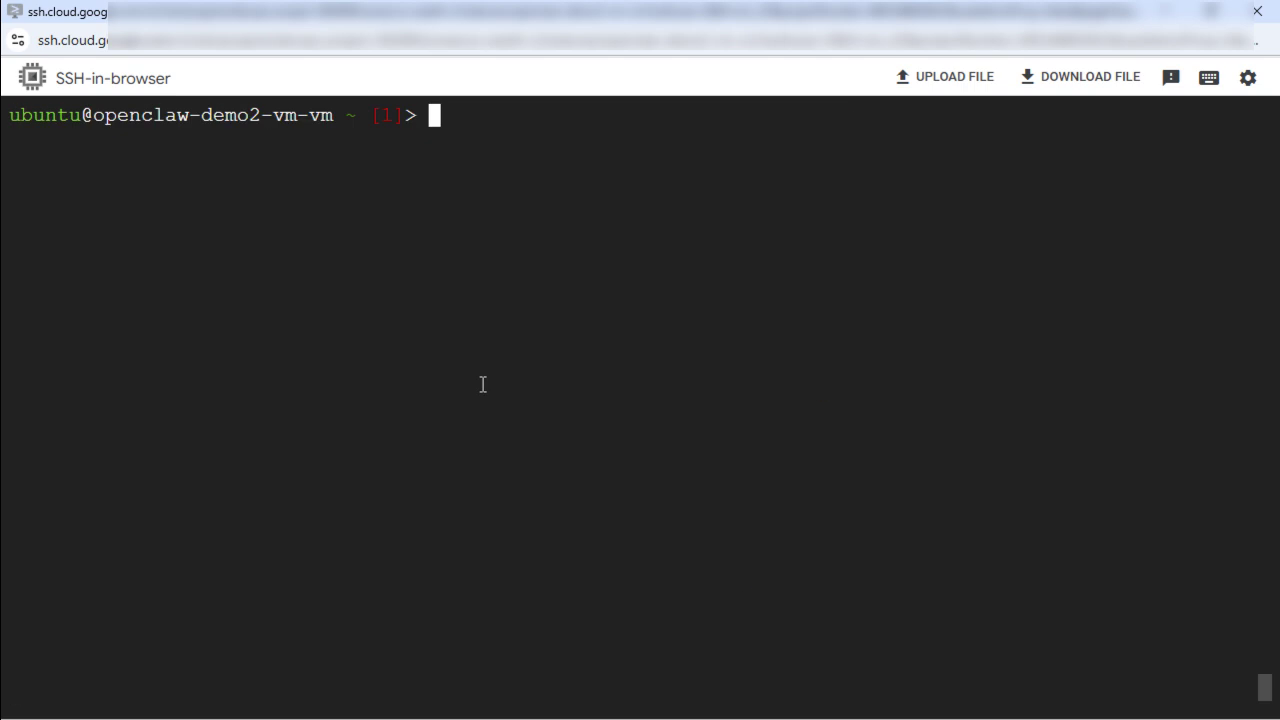
text(clear)
key(Return)
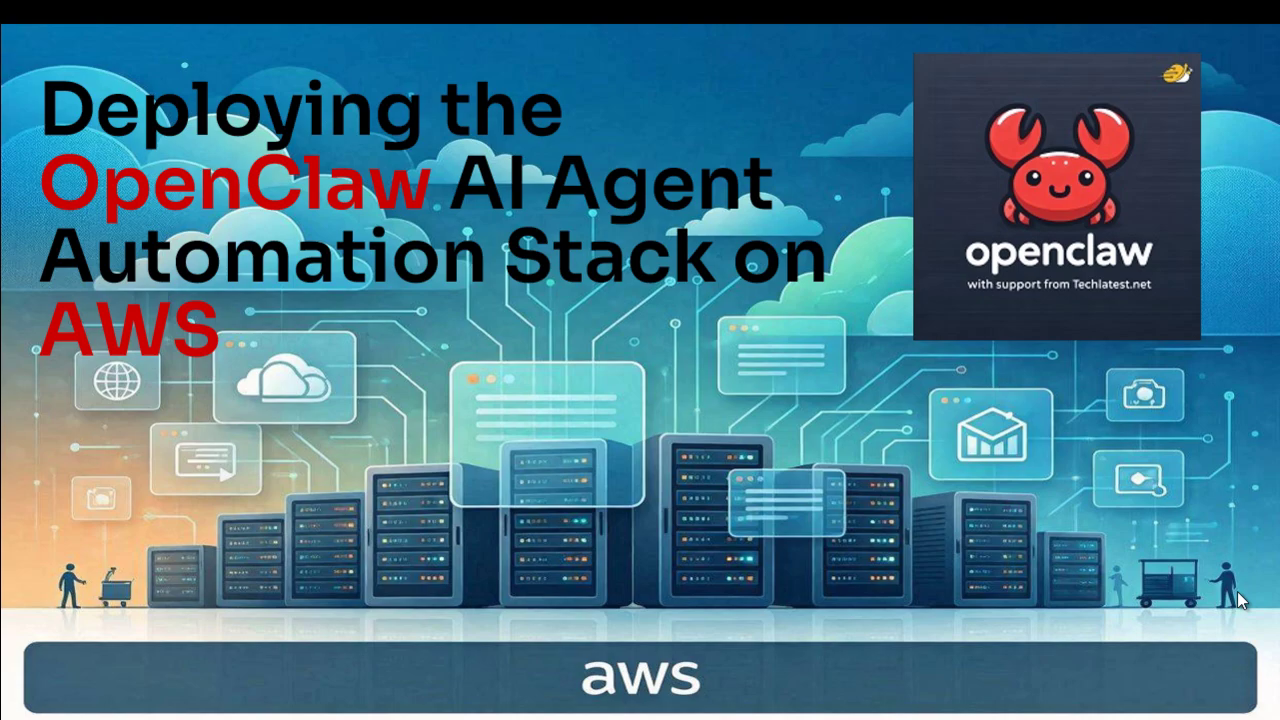
key(Right)
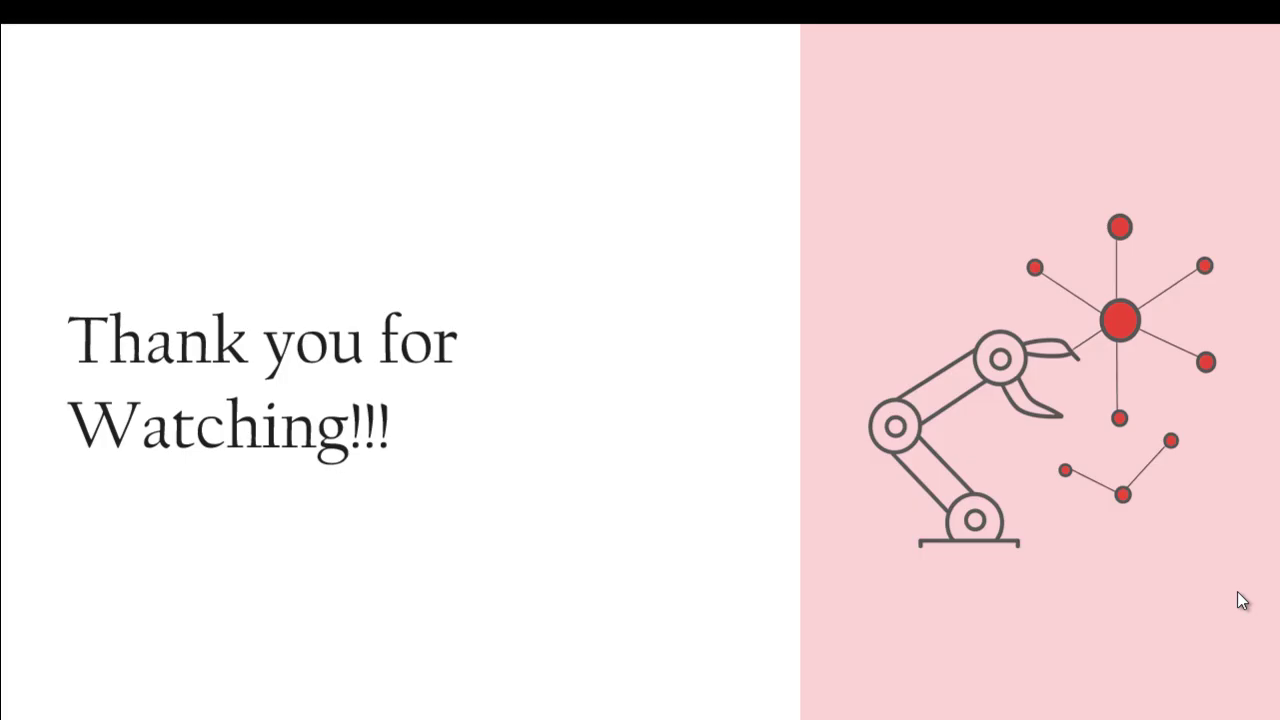